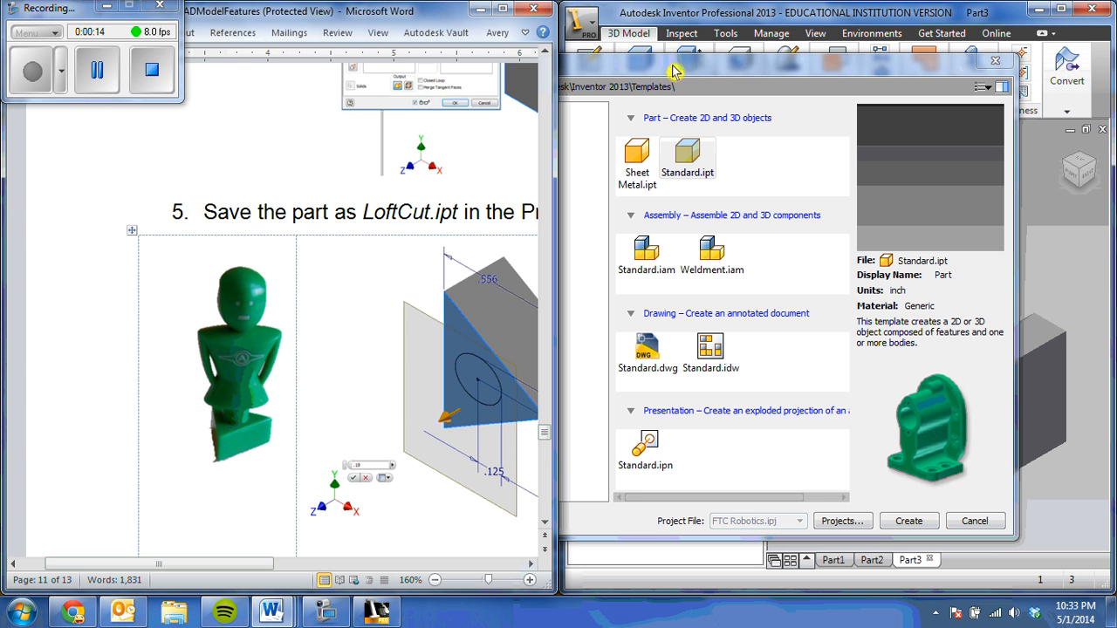
Create a new part from the Standard.ipt template and start a 2D sketch on the XZ plane.
click(900, 522)
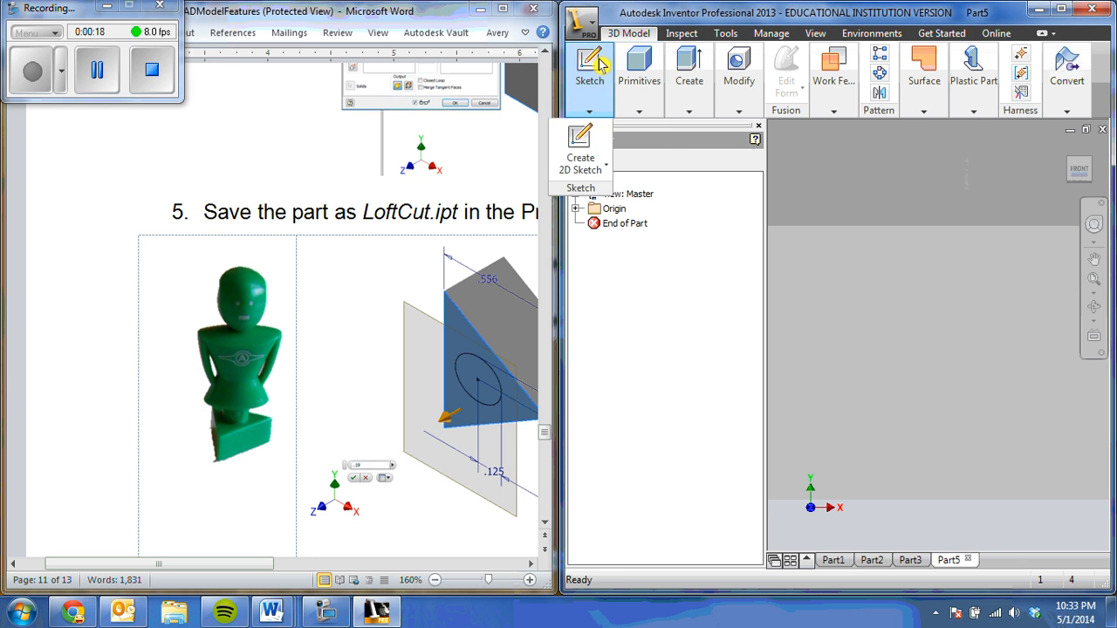
mouse_move(589, 74)
click(582, 140)
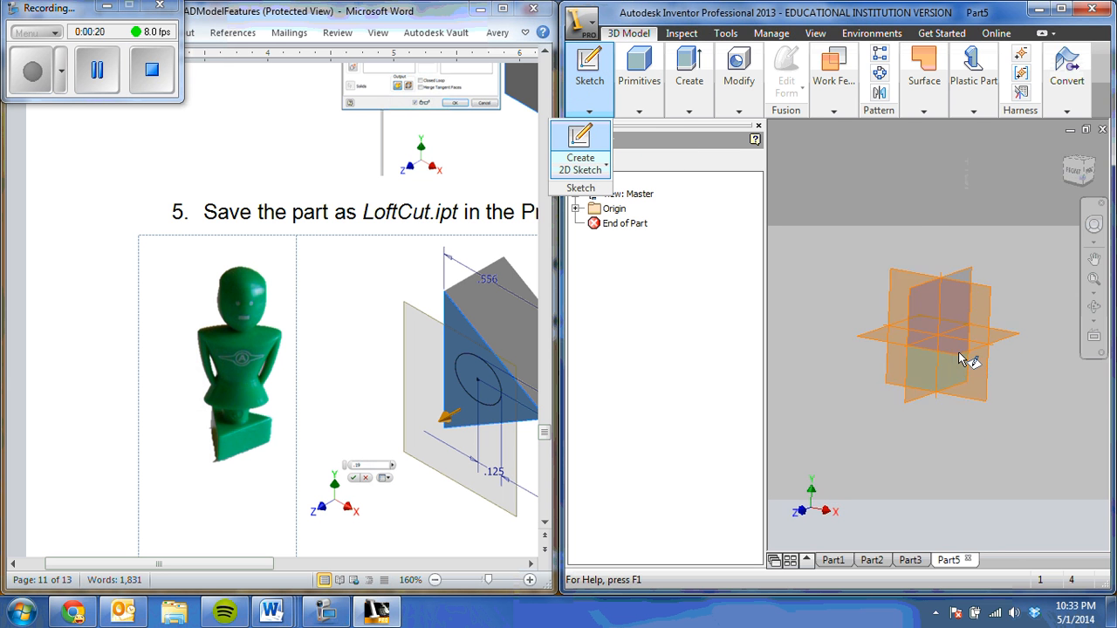
click(941, 375)
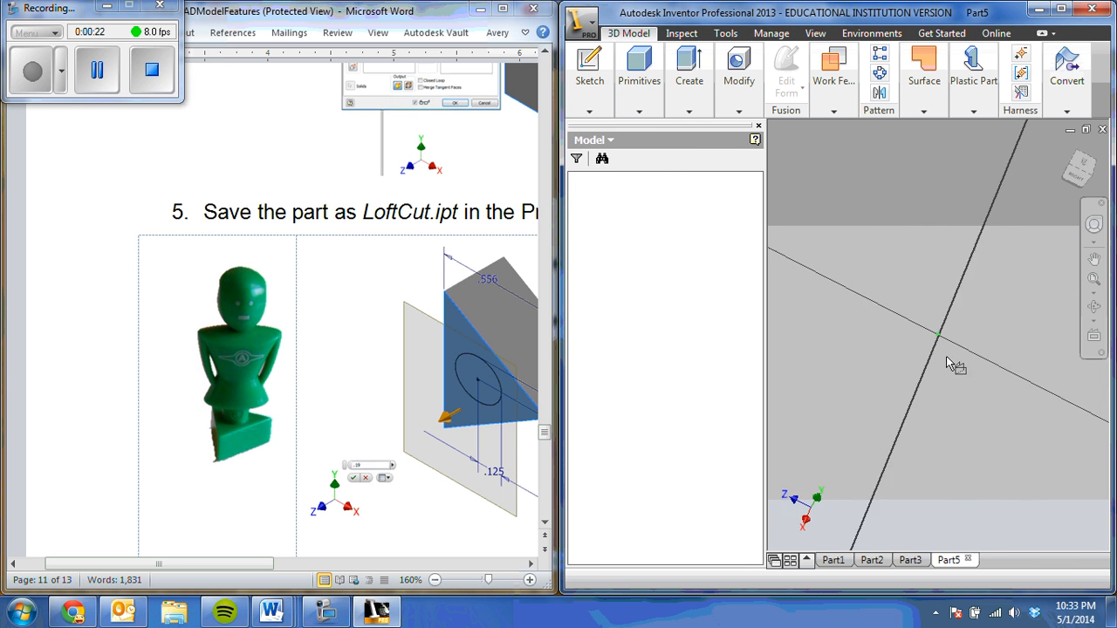
middle_drag(957, 305, 792, 342)
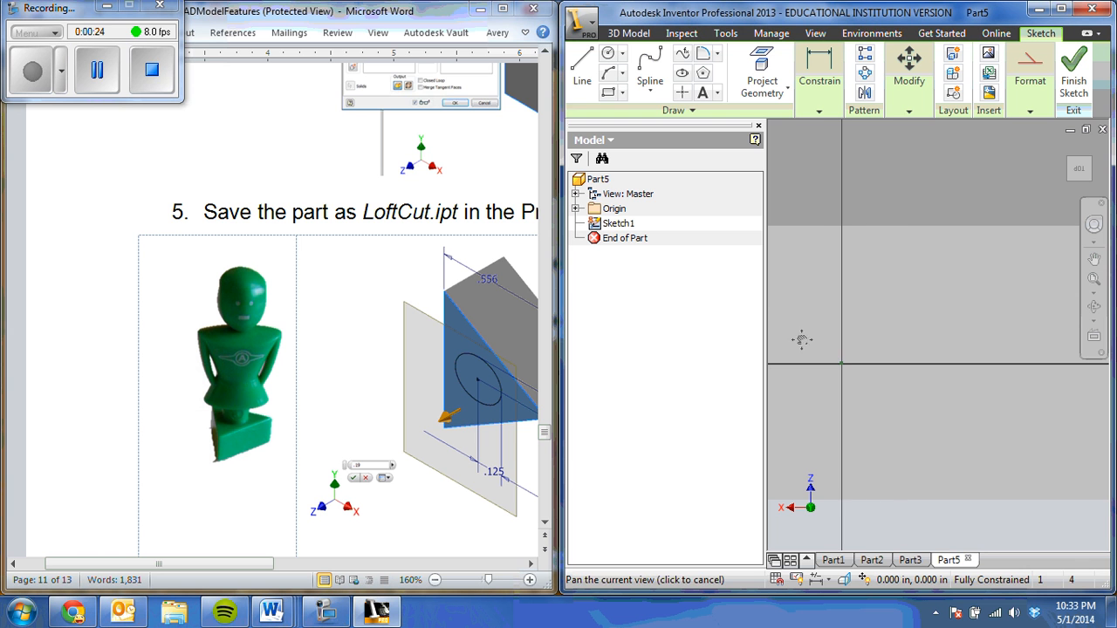
Sketch a closed triangle from the origin with a vertical side about 0.67 in long and an apex about 0.51 in from it.
click(582, 66)
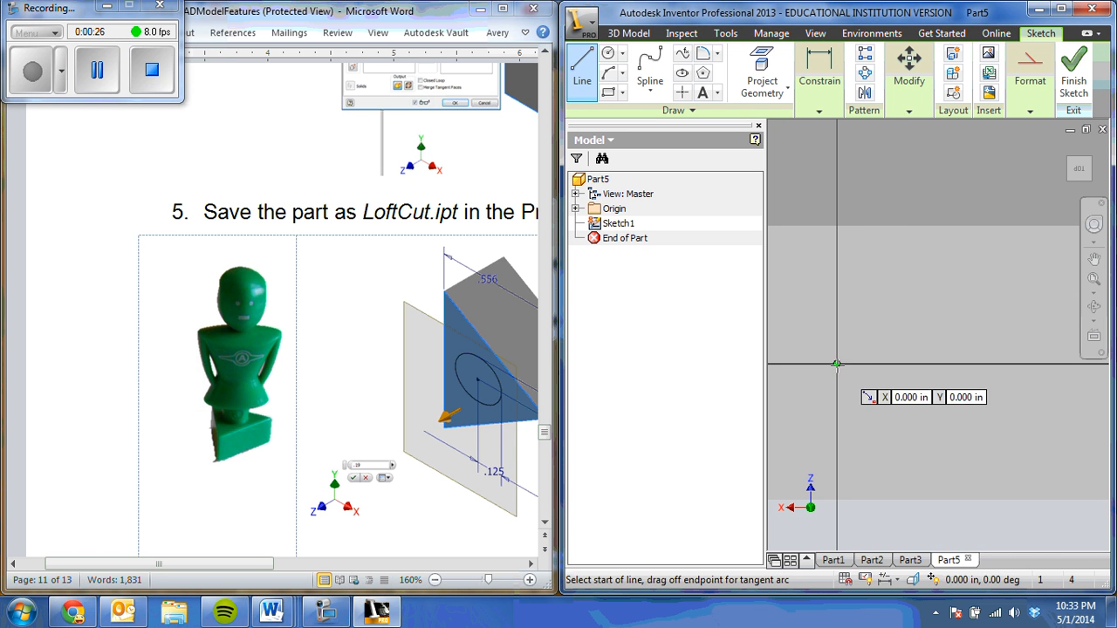
click(837, 364)
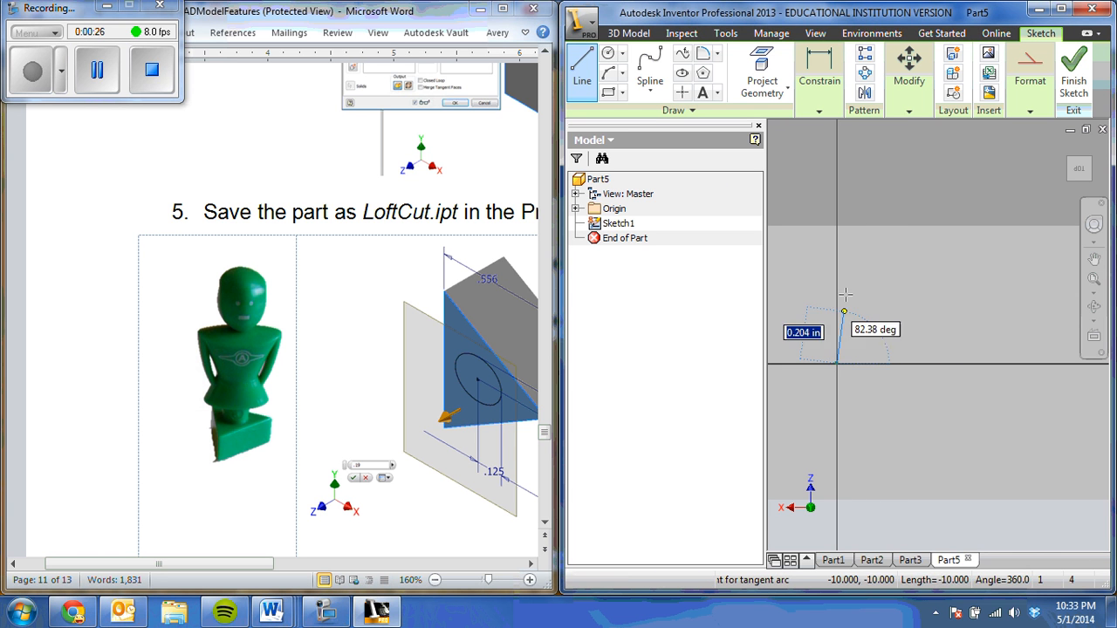
click(838, 193)
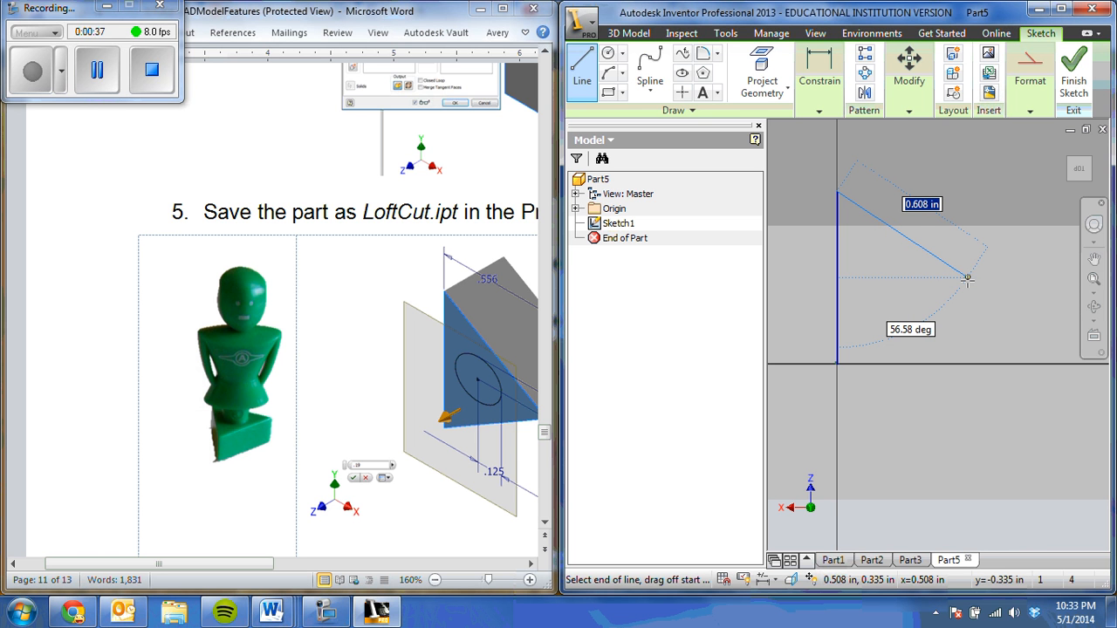
click(967, 278)
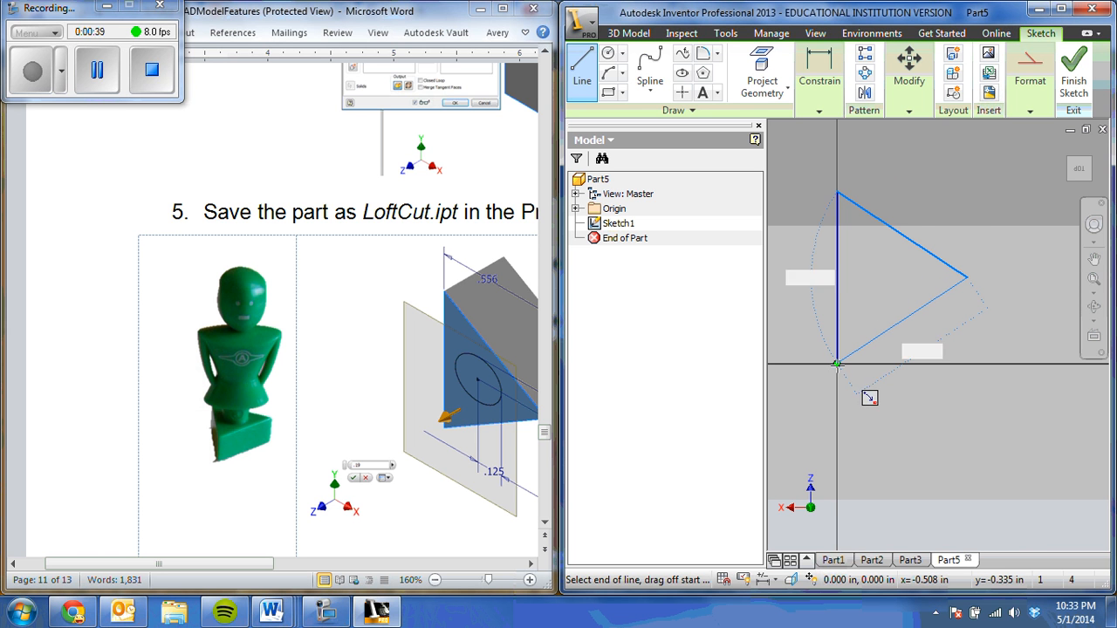
click(837, 362)
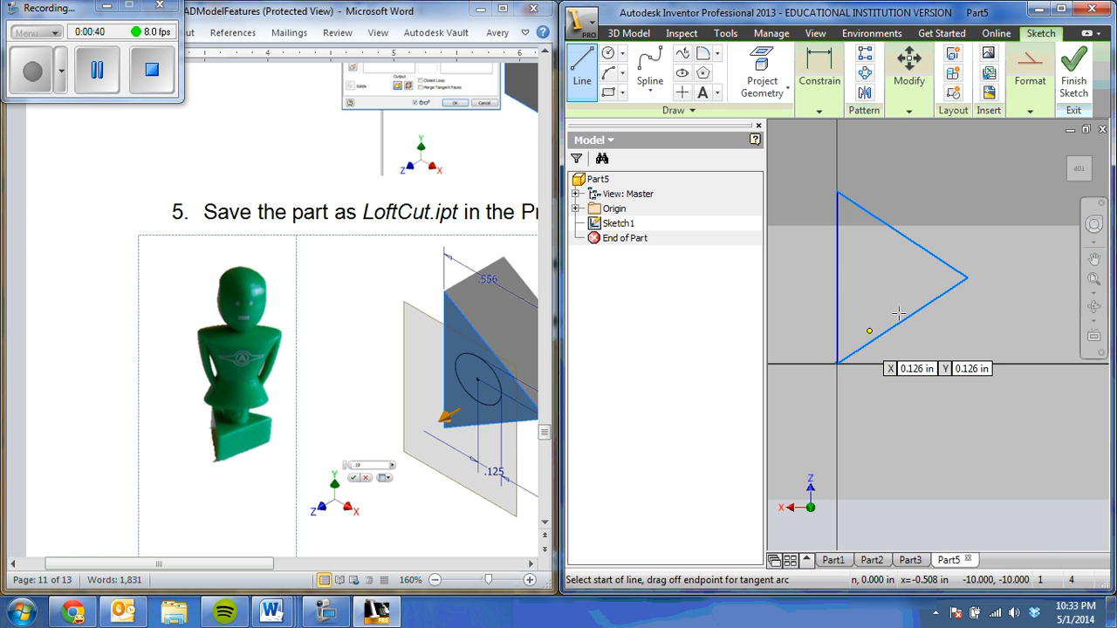
click(823, 81)
key(s)
key(d)
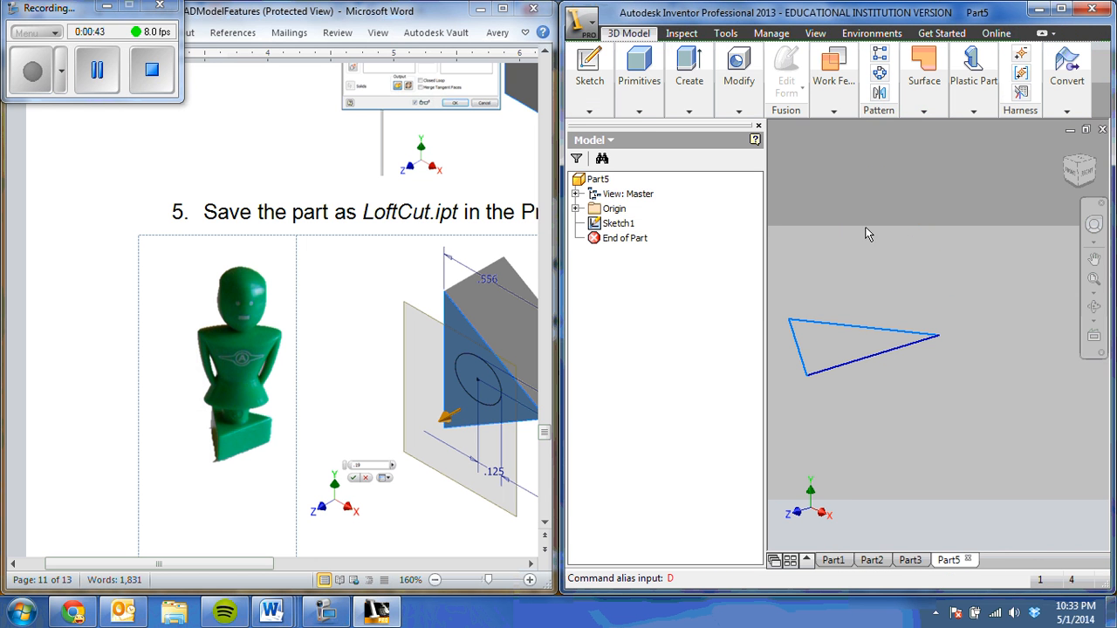
click(618, 47)
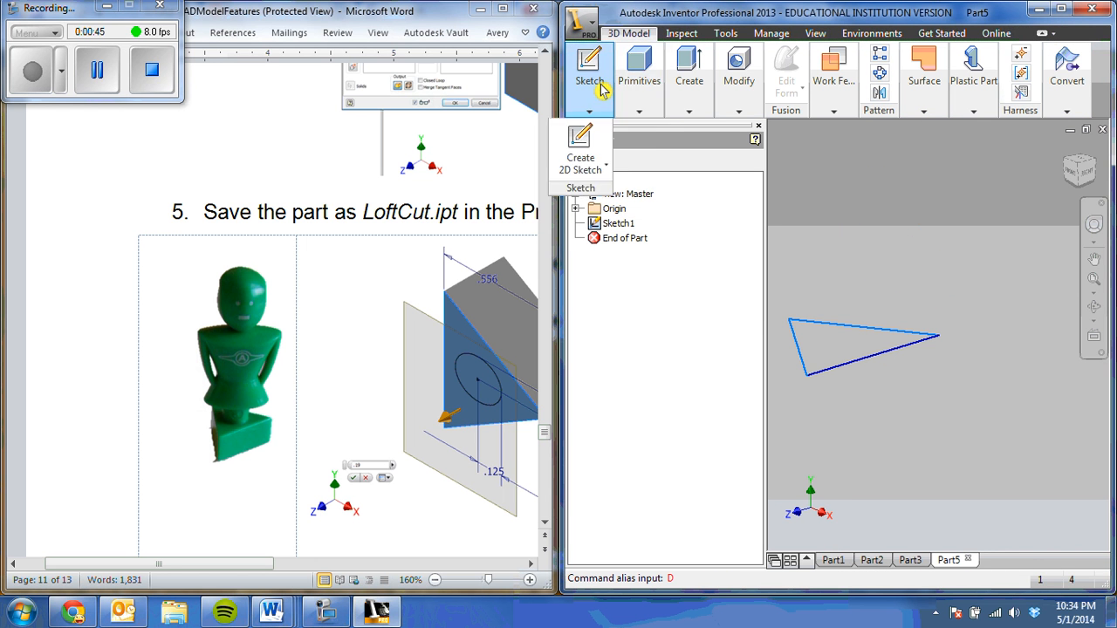
double_click(618, 223)
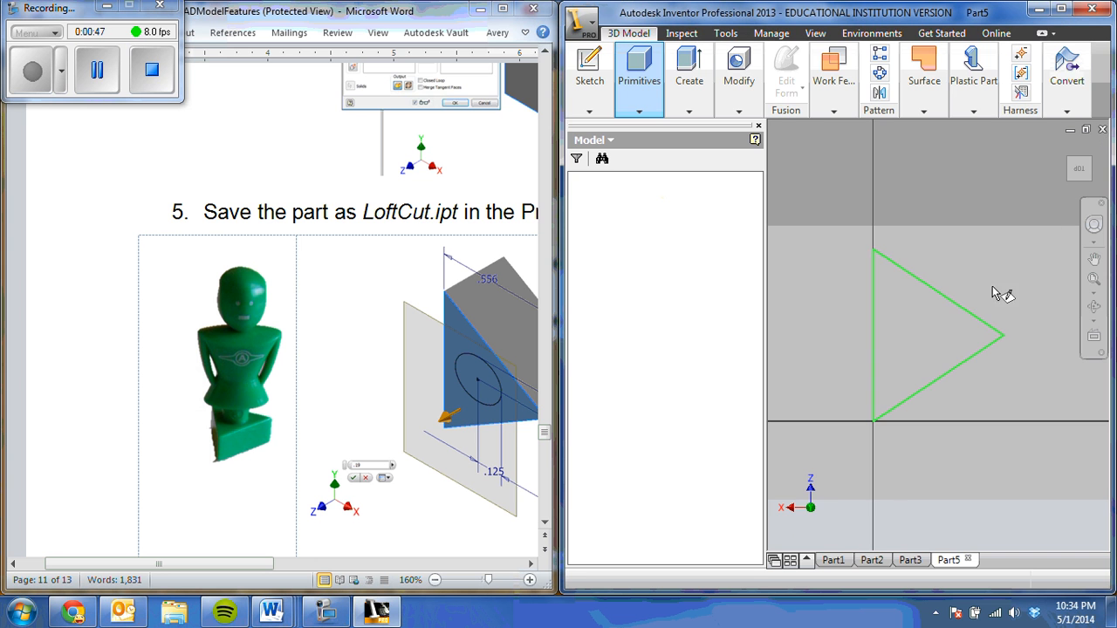
Dimension the horizontal distance from the triangle's vertical side to its opposite vertex as .556 in.
key(d)
click(871, 310)
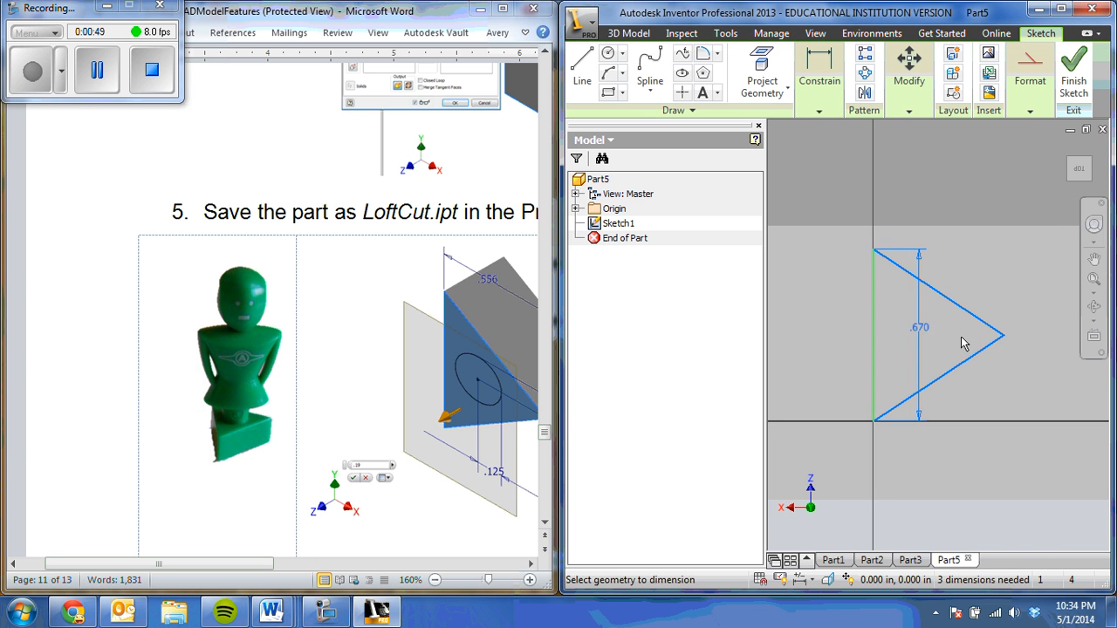
click(1002, 334)
click(930, 204)
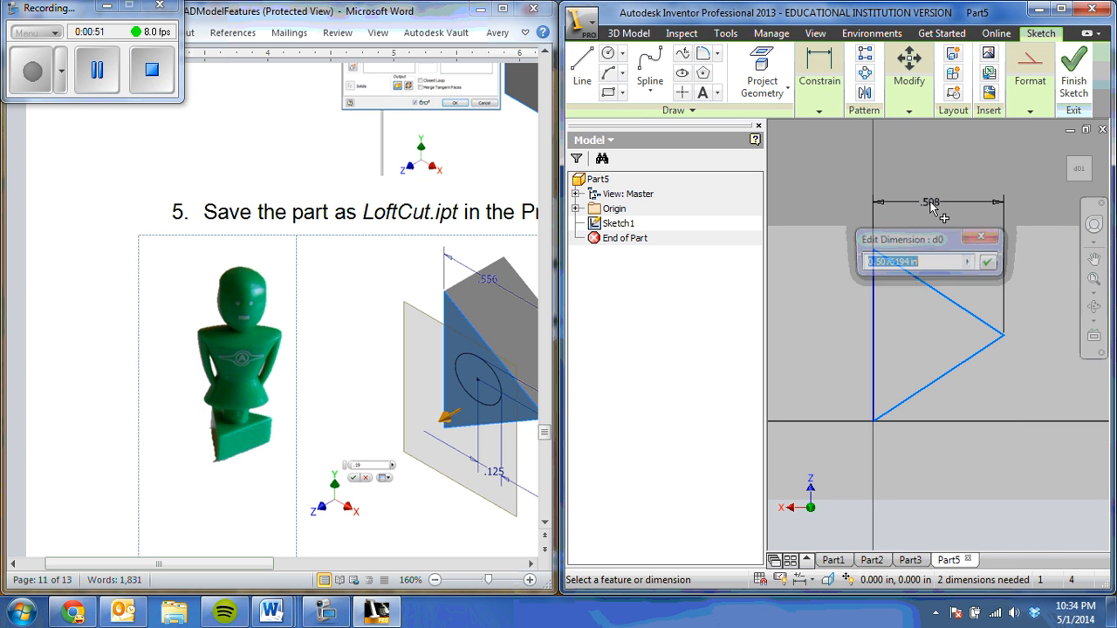
text(.)
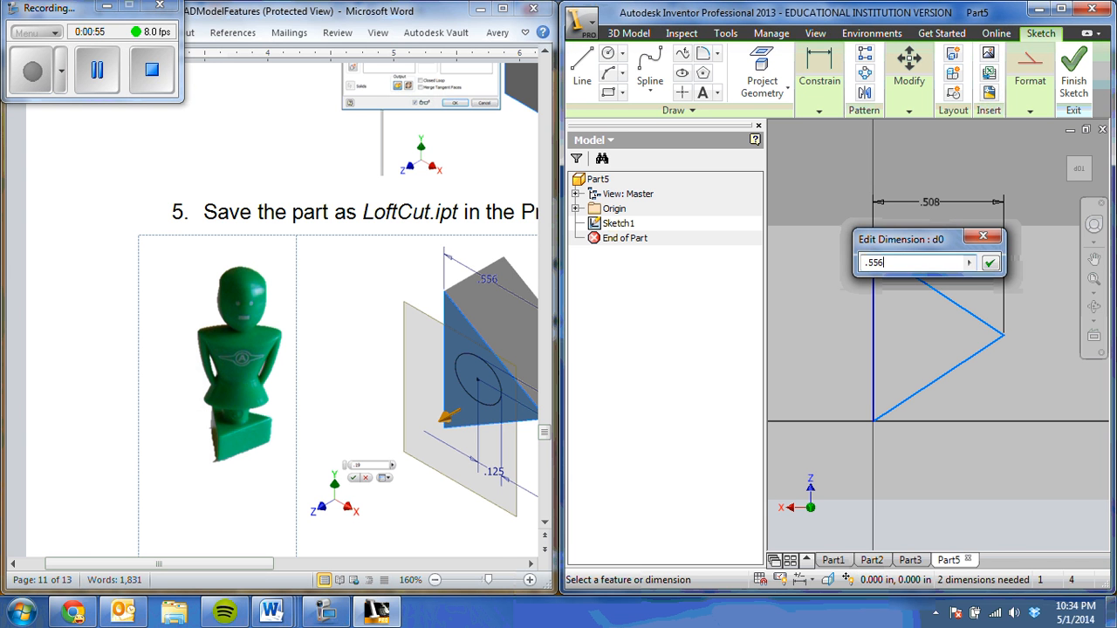
text(556)
key(Return)
Align the triangle's apex with the midpoint of its vertical side using a horizontal constraint.
drag(262, 566, 387, 585)
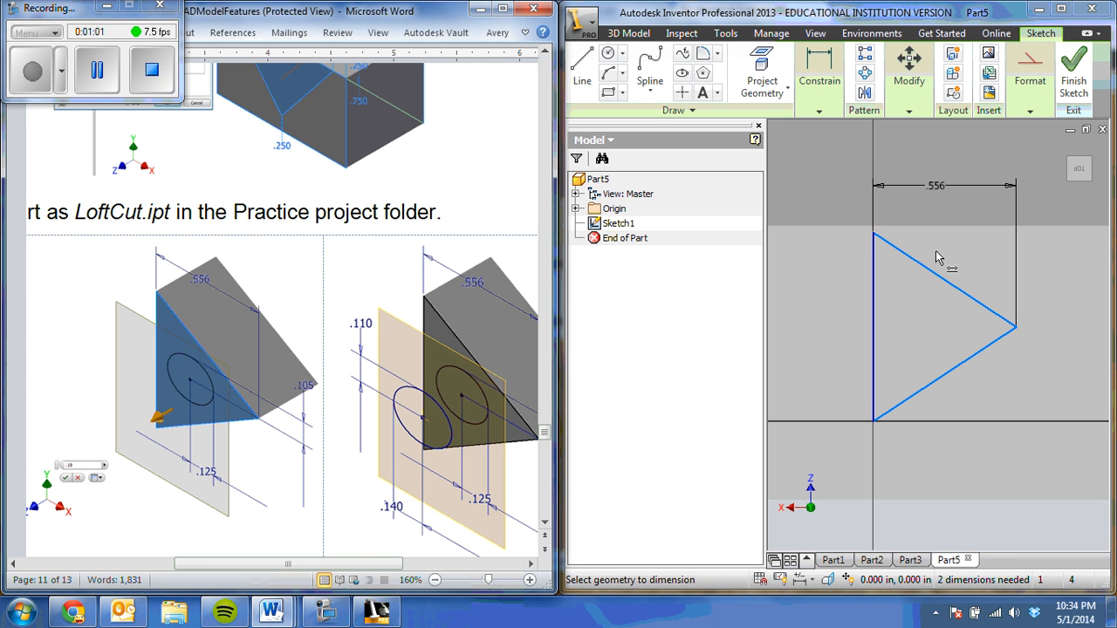
click(822, 114)
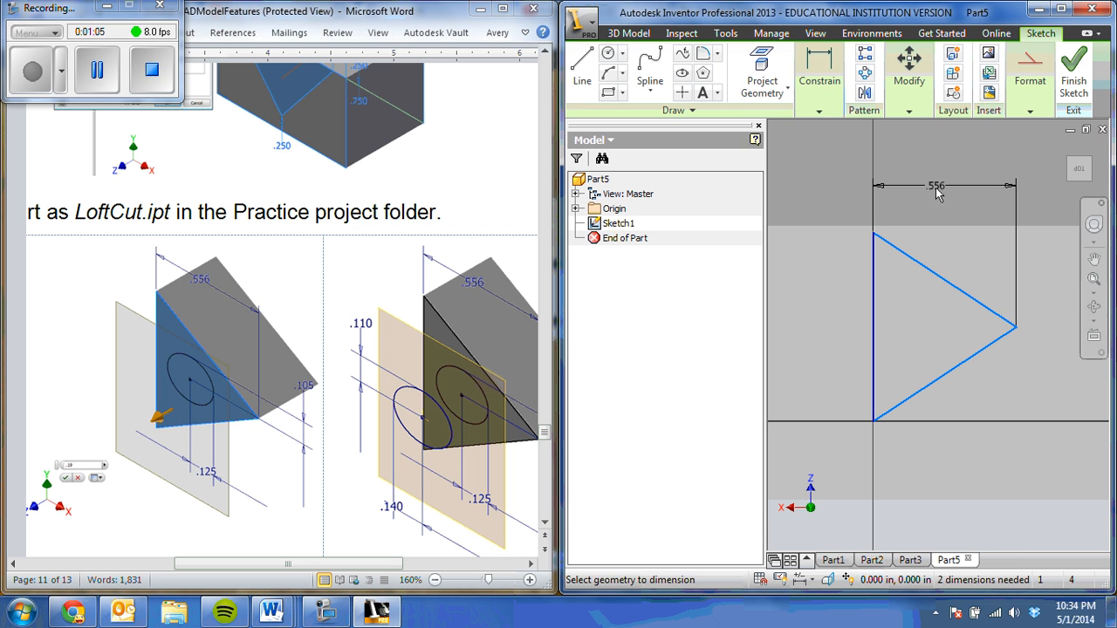
click(814, 118)
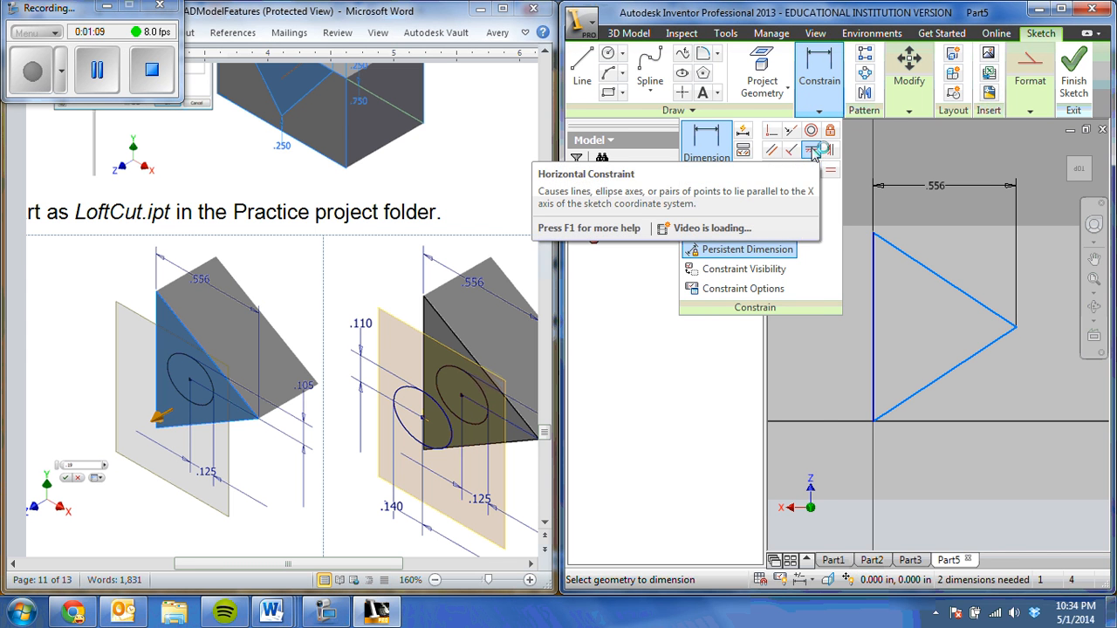
click(811, 153)
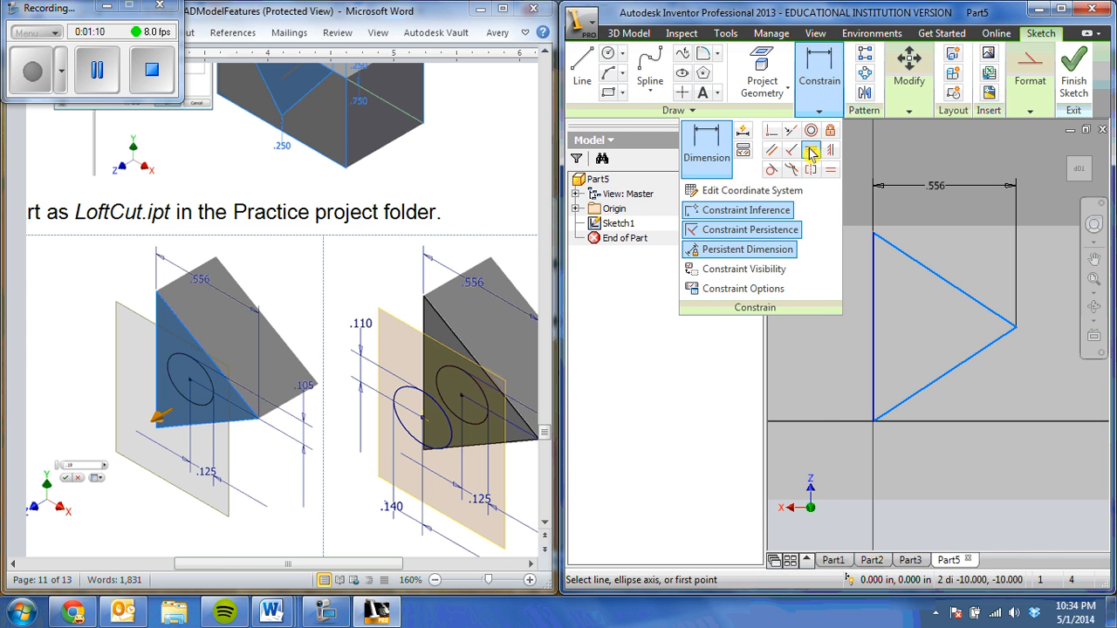
click(1015, 328)
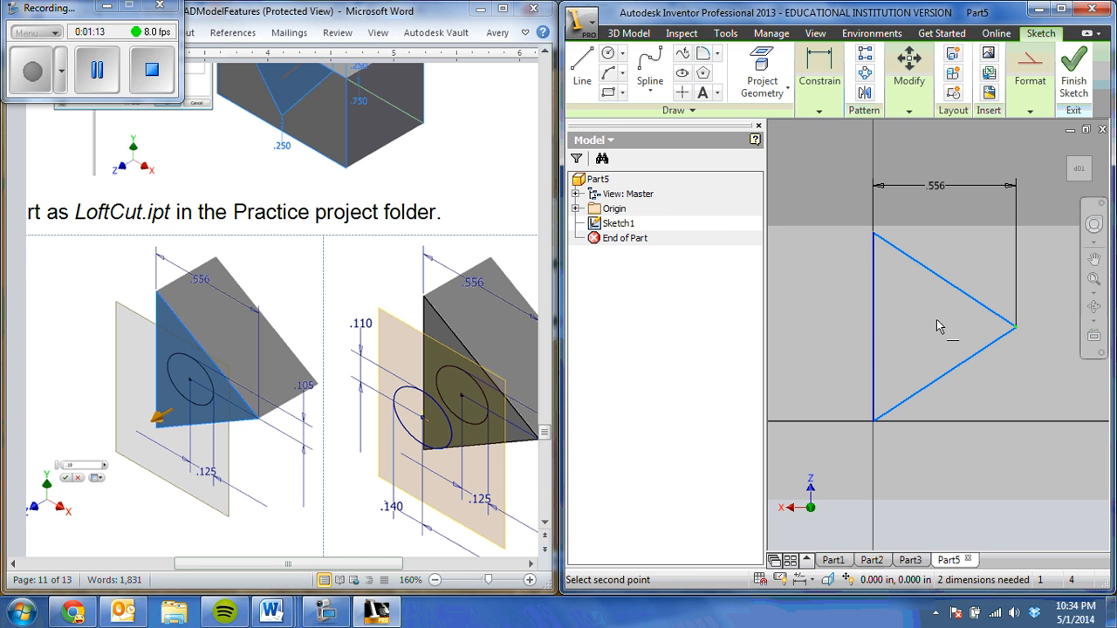
click(874, 327)
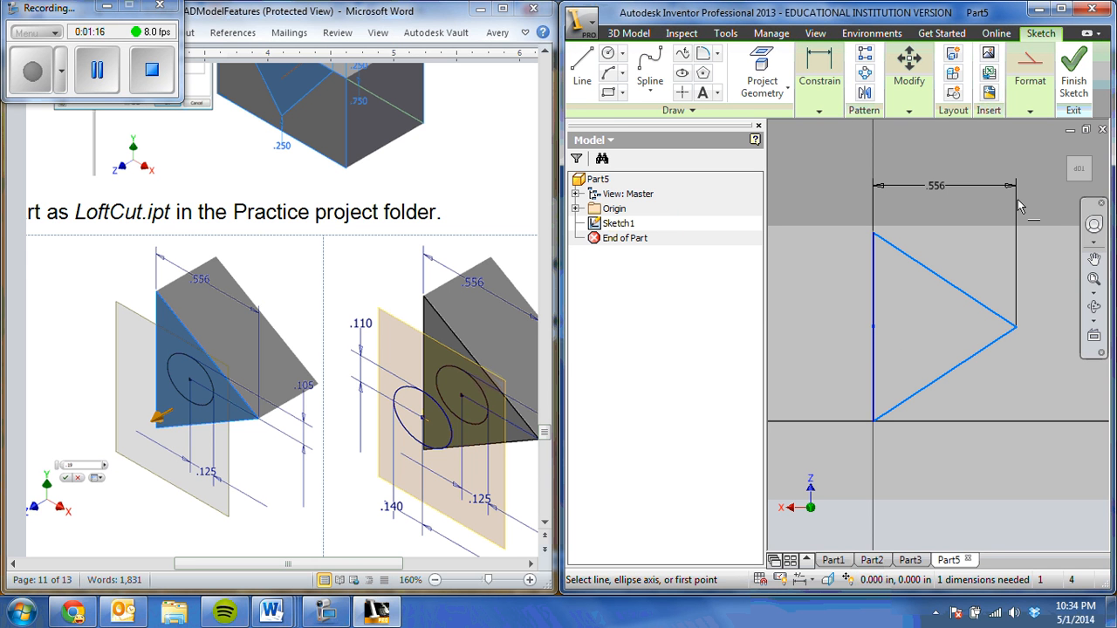
Extrude the triangular profile upward into a solid prism.
click(649, 35)
click(639, 92)
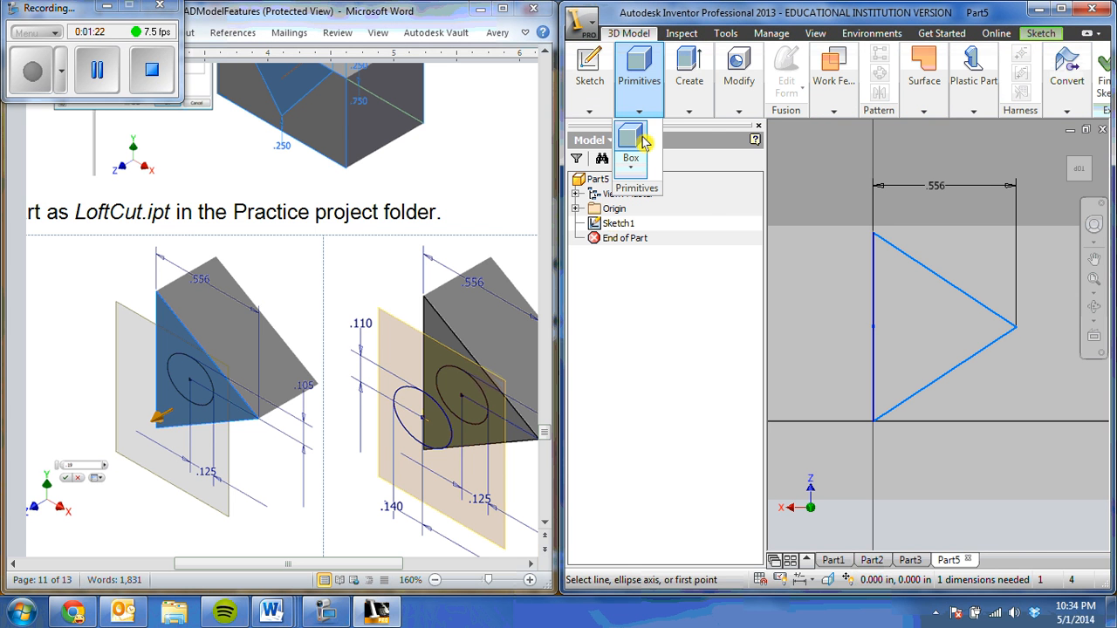
click(679, 94)
click(543, 149)
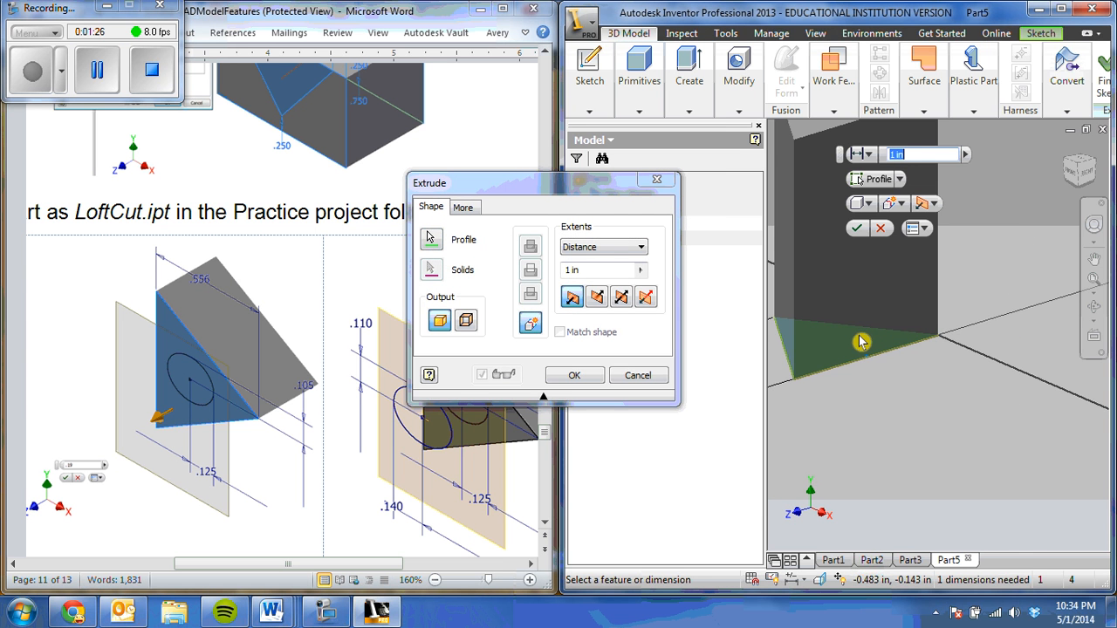
key(Return)
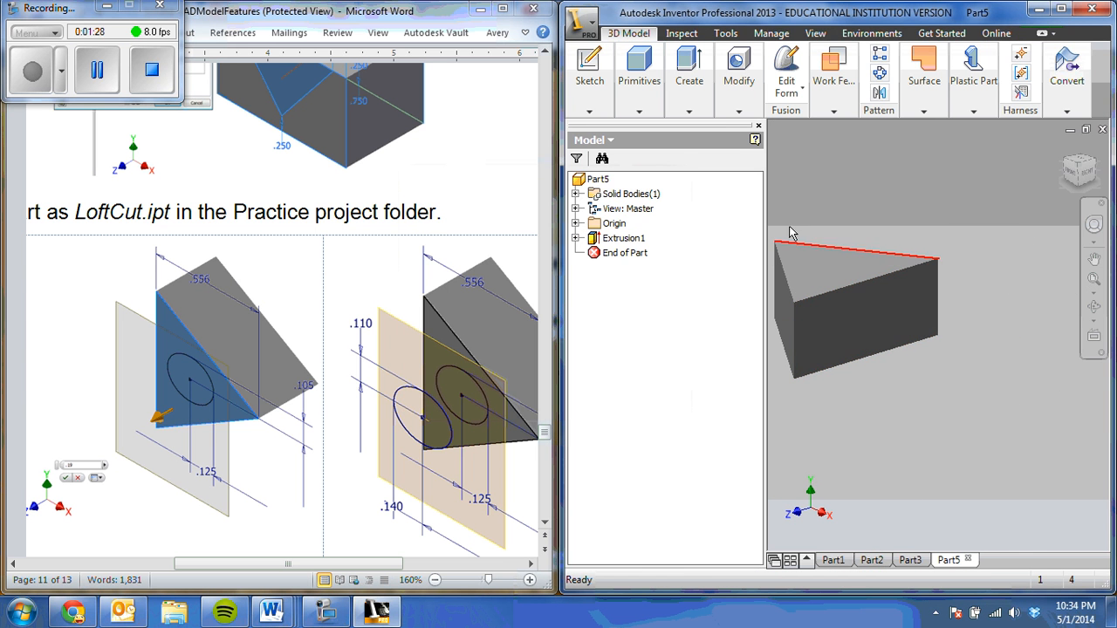
Start a sketch on the prism's top face and draw an ellipse centred level with the apex, with radii about 0.12 and 0.10 in.
click(589, 70)
click(833, 279)
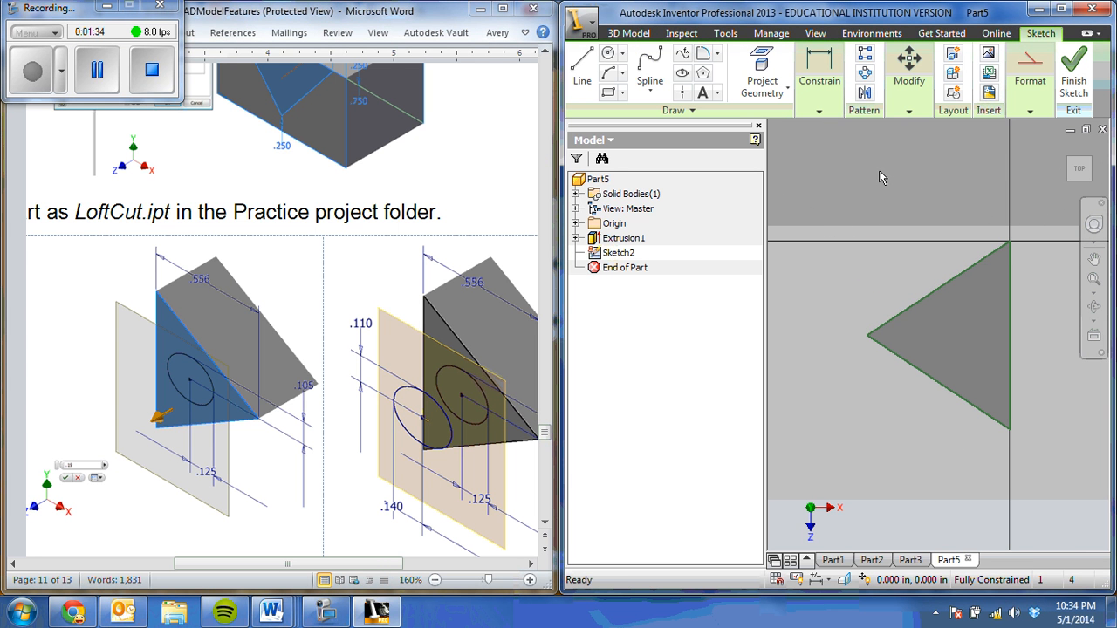
click(682, 72)
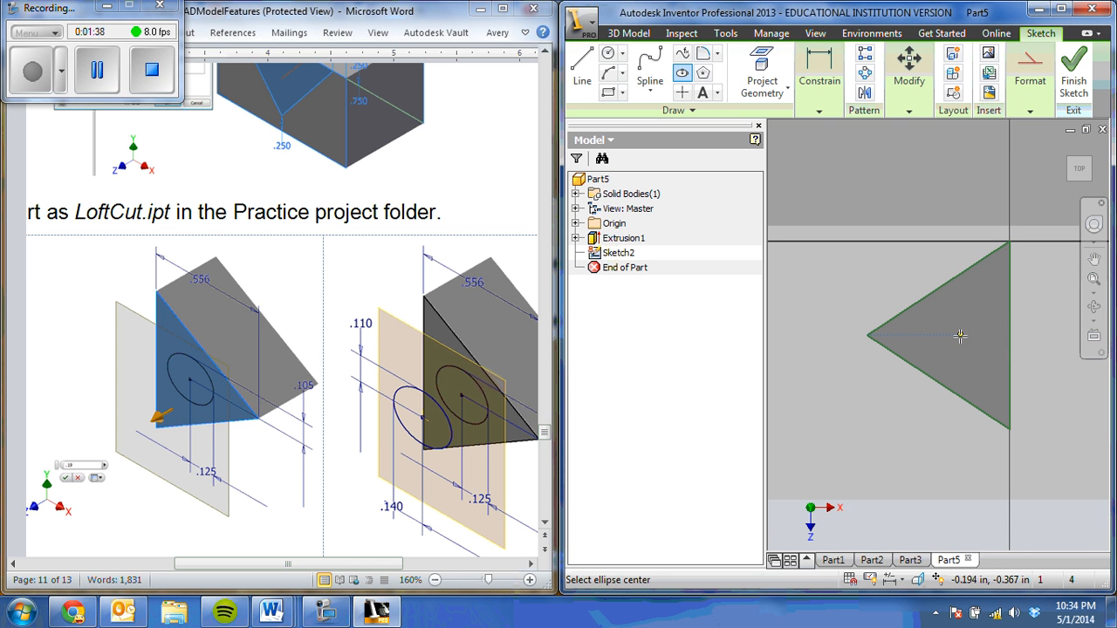
click(959, 336)
click(989, 336)
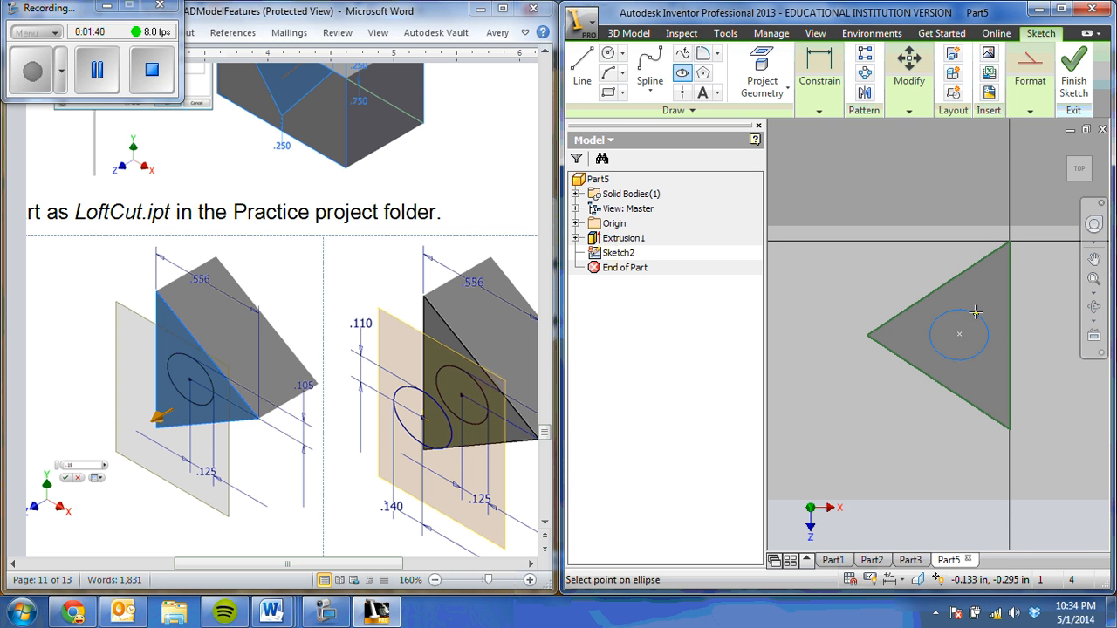
click(977, 315)
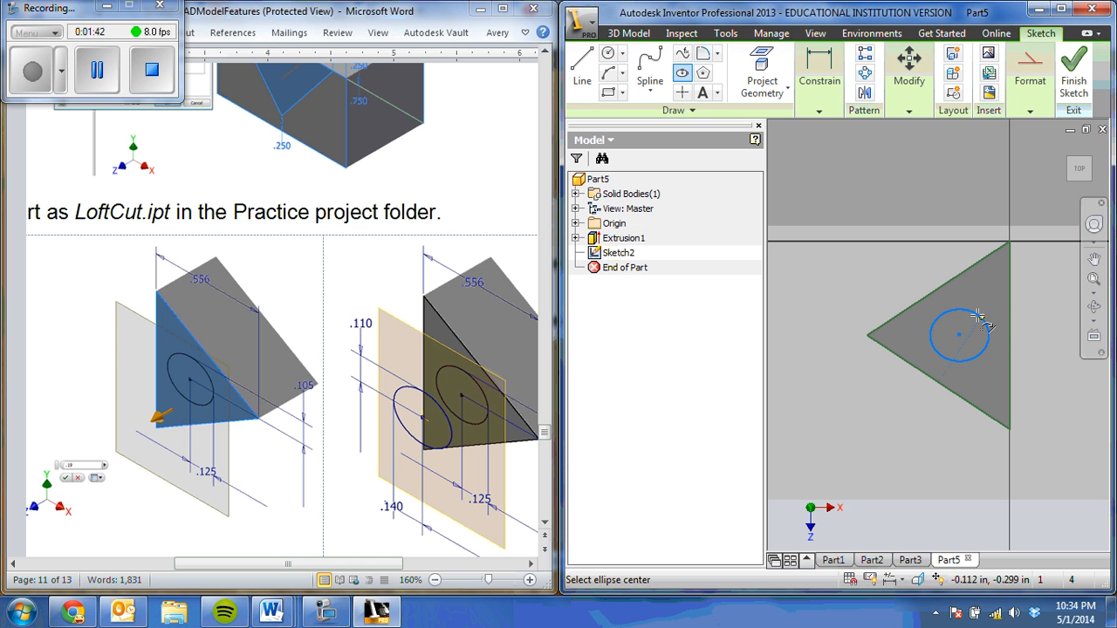
Dimension the ellipse's vertical radius as .105 in.
key(d)
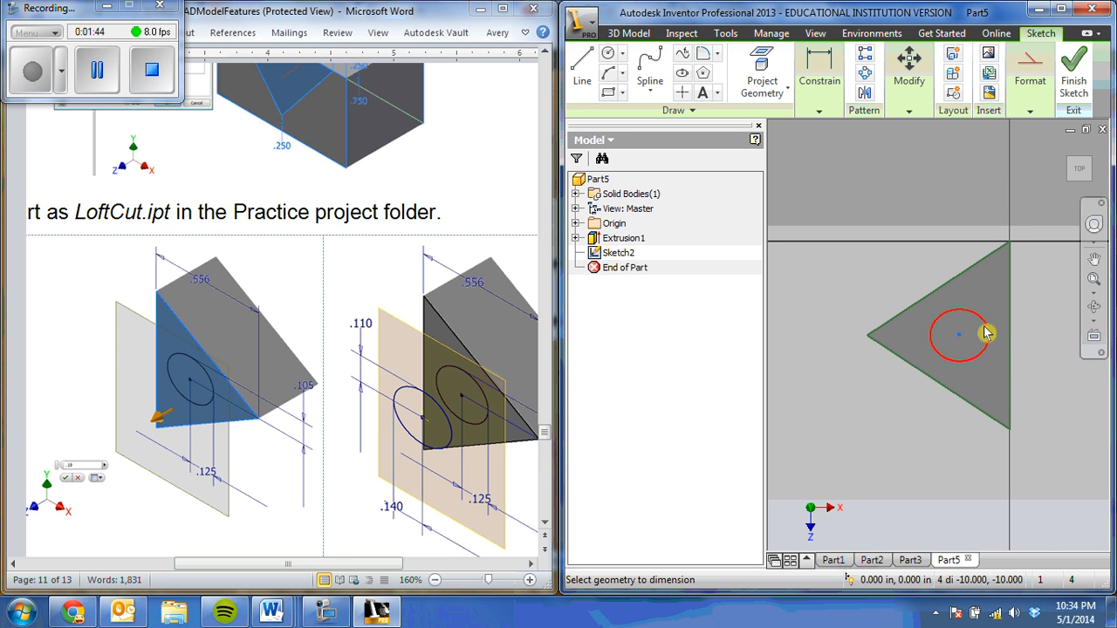
click(986, 328)
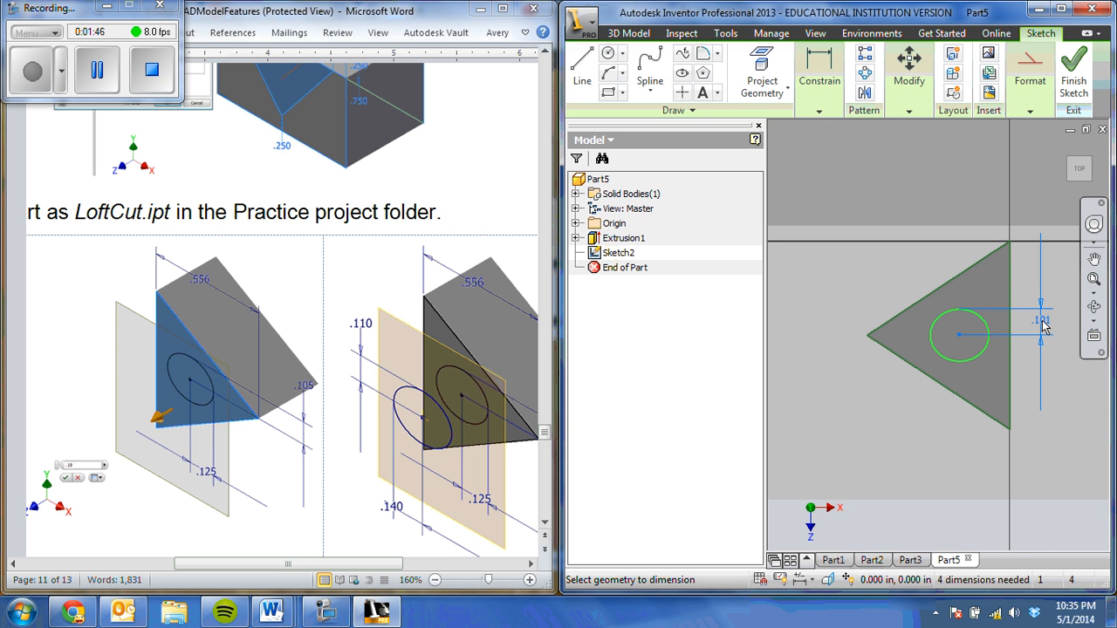
click(1043, 321)
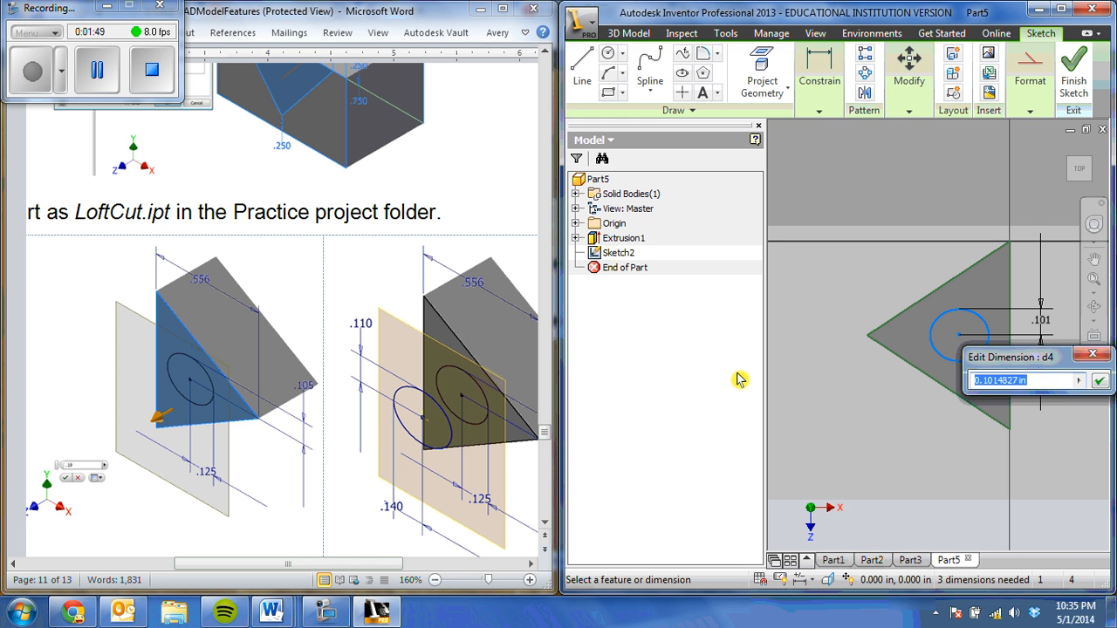
text(.105)
key(Return)
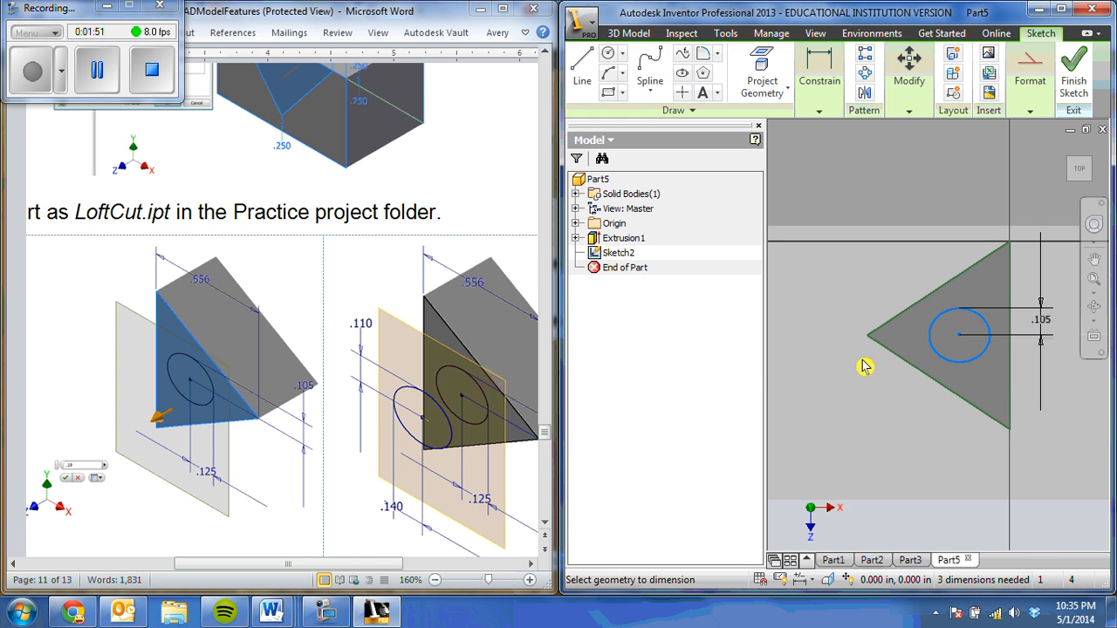
Dimension the ellipse's horizontal radius as .125 in.
click(944, 319)
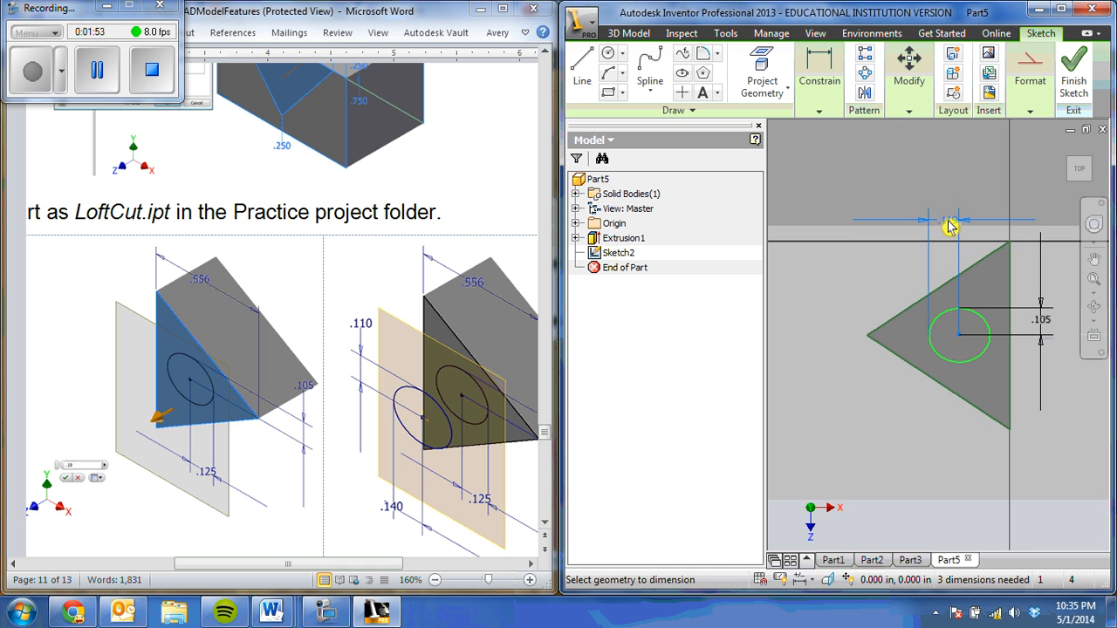
click(949, 226)
text(.125)
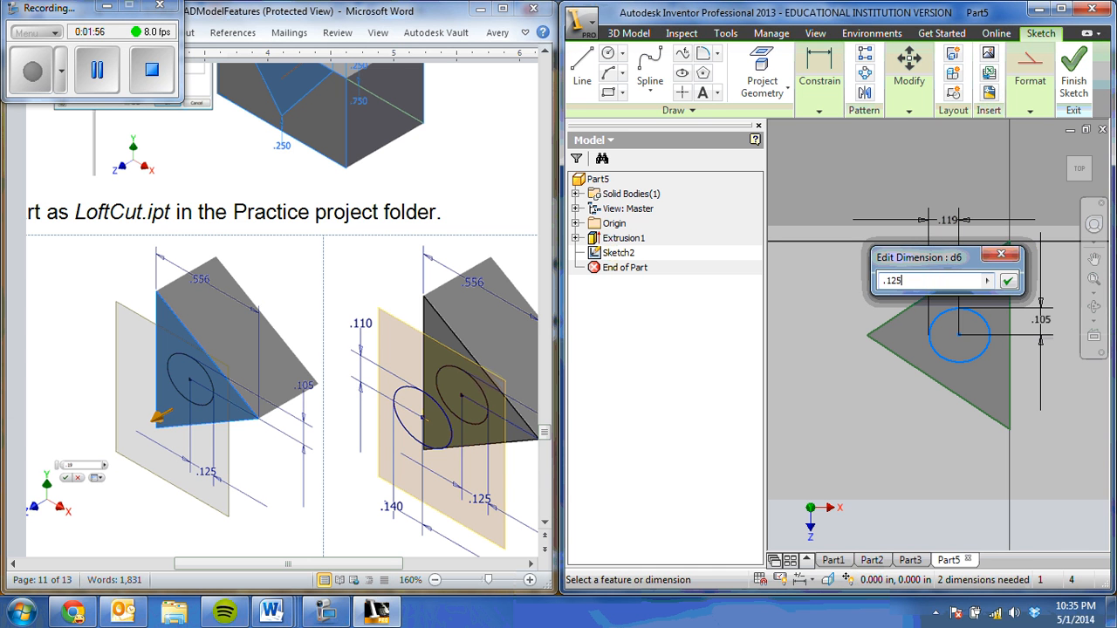
key(Return)
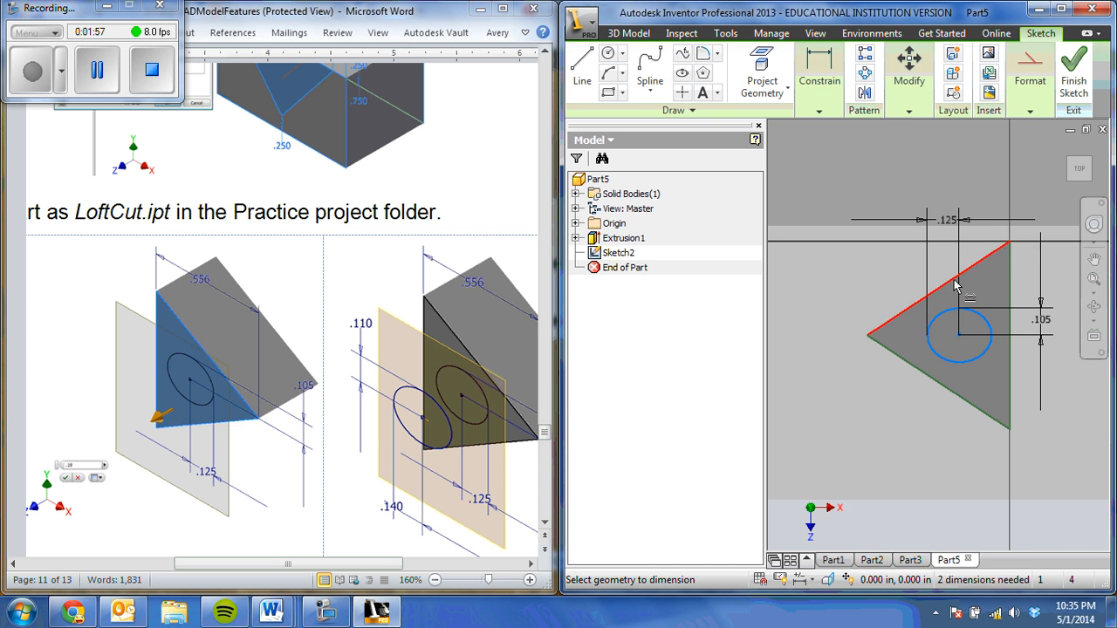
Dimension the horizontal distance from the ellipse's centre to the triangle's vertical edge as .556/3 in and finish the sketch.
click(958, 334)
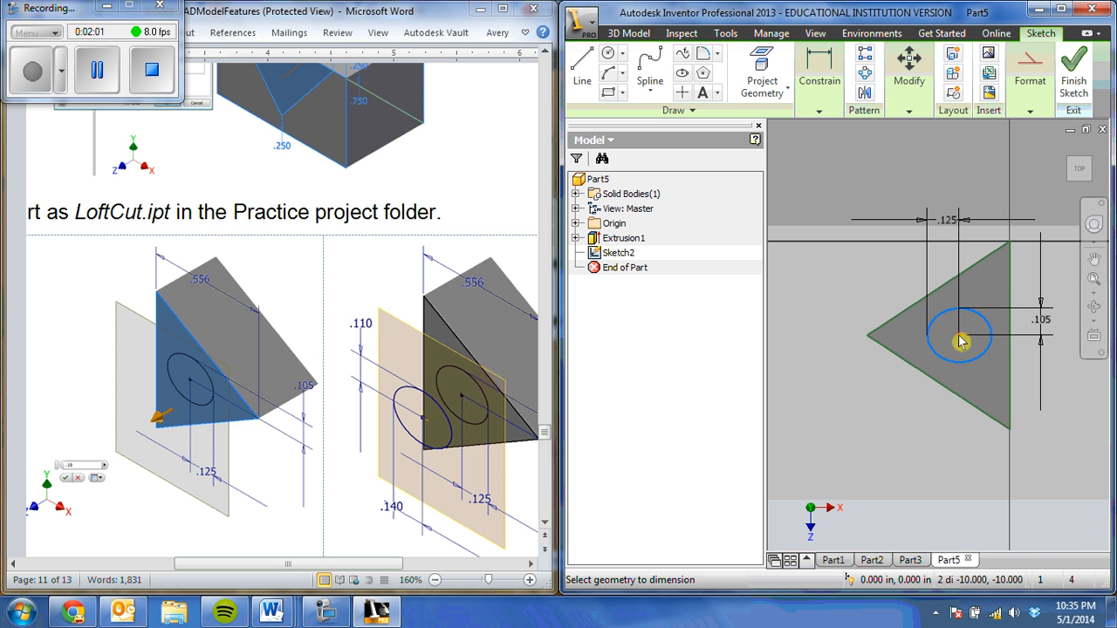
click(1009, 351)
click(973, 462)
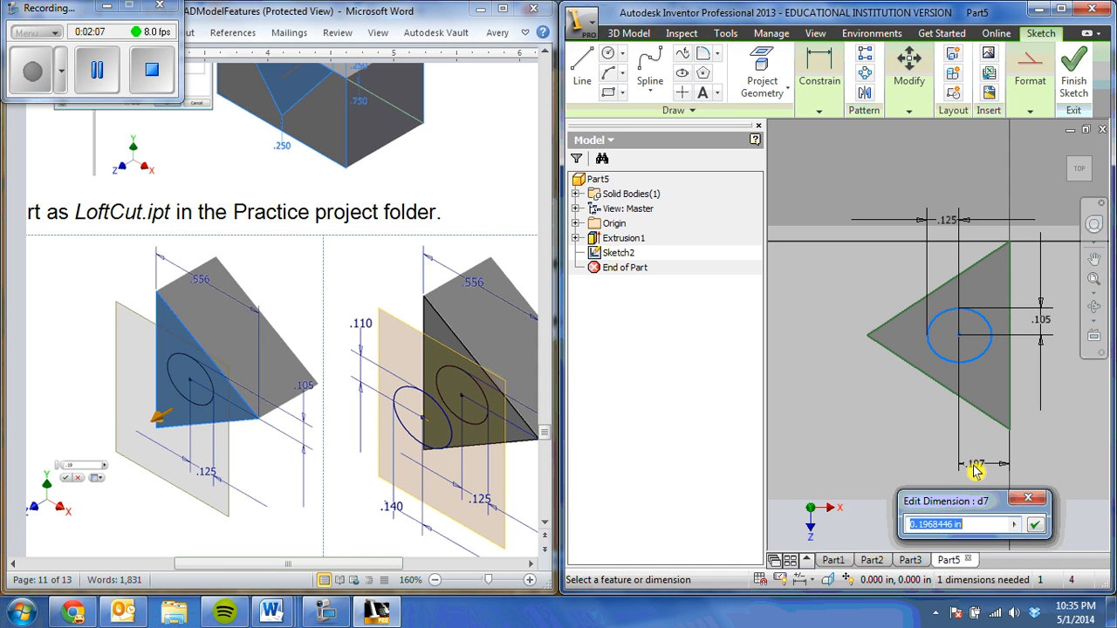
text(.556)
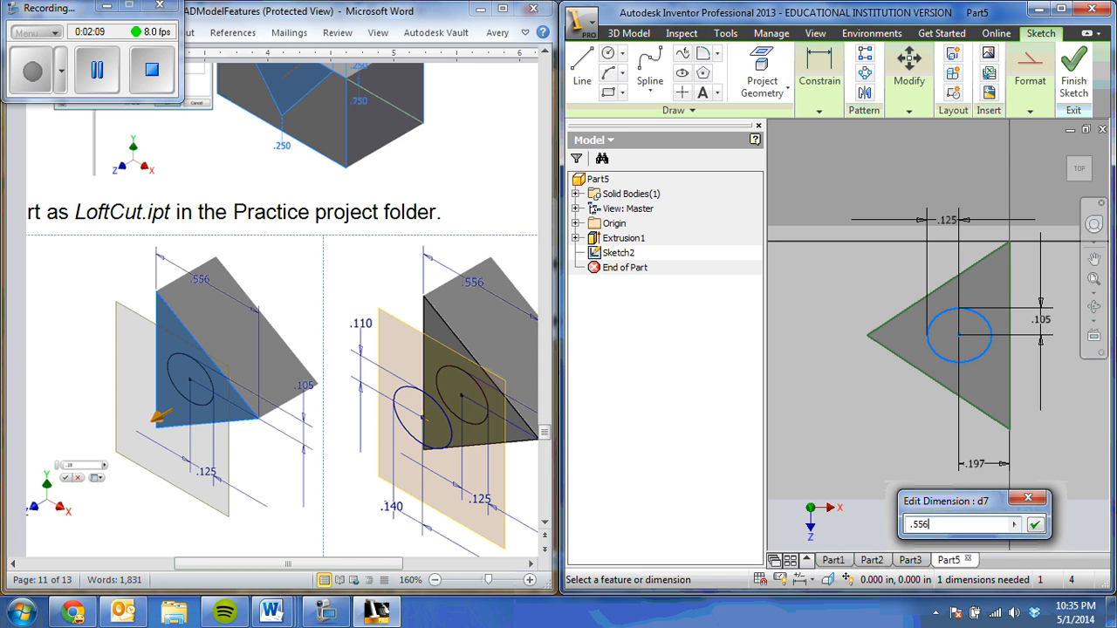
text(/3)
key(Return)
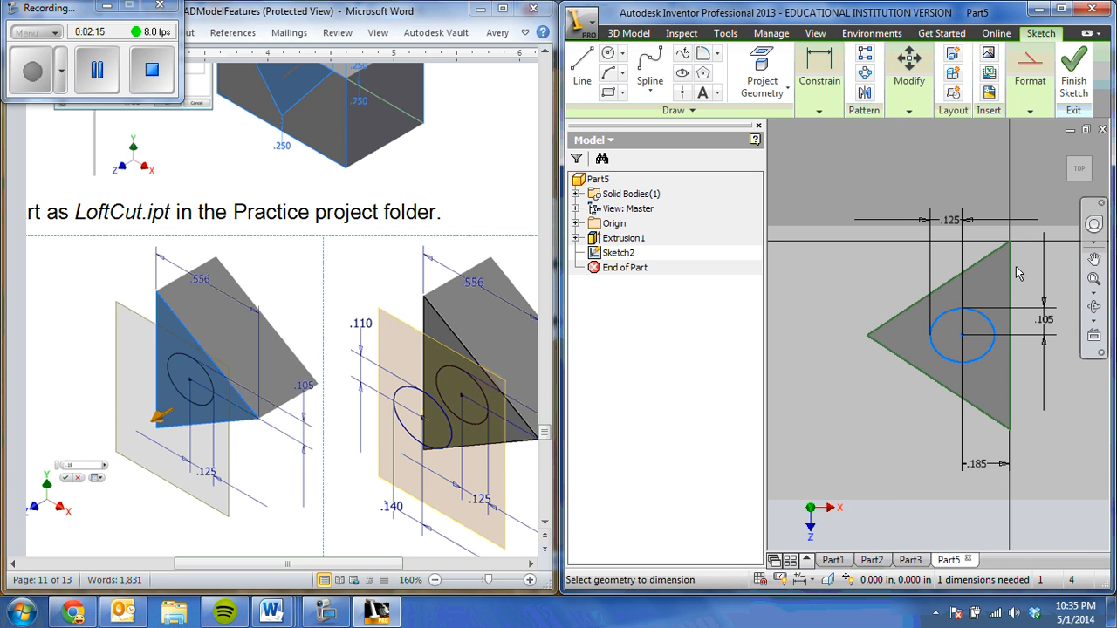
click(1073, 75)
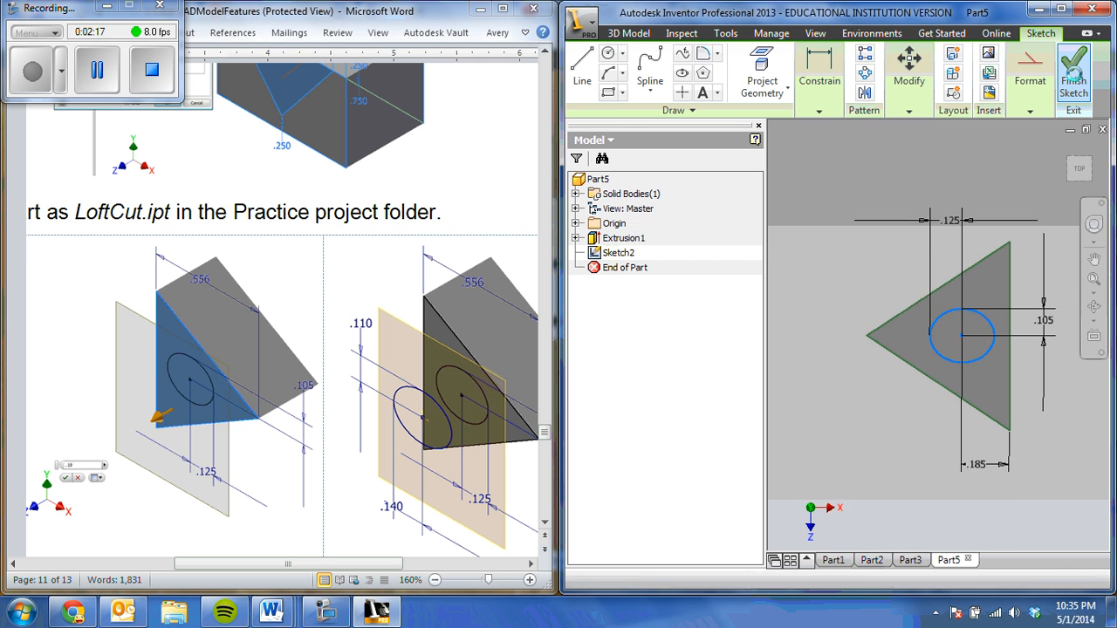
Create a work plane offset .19 in above the prism's top face.
middle_drag(817, 309, 877, 346)
scroll(877, 346, up, 1)
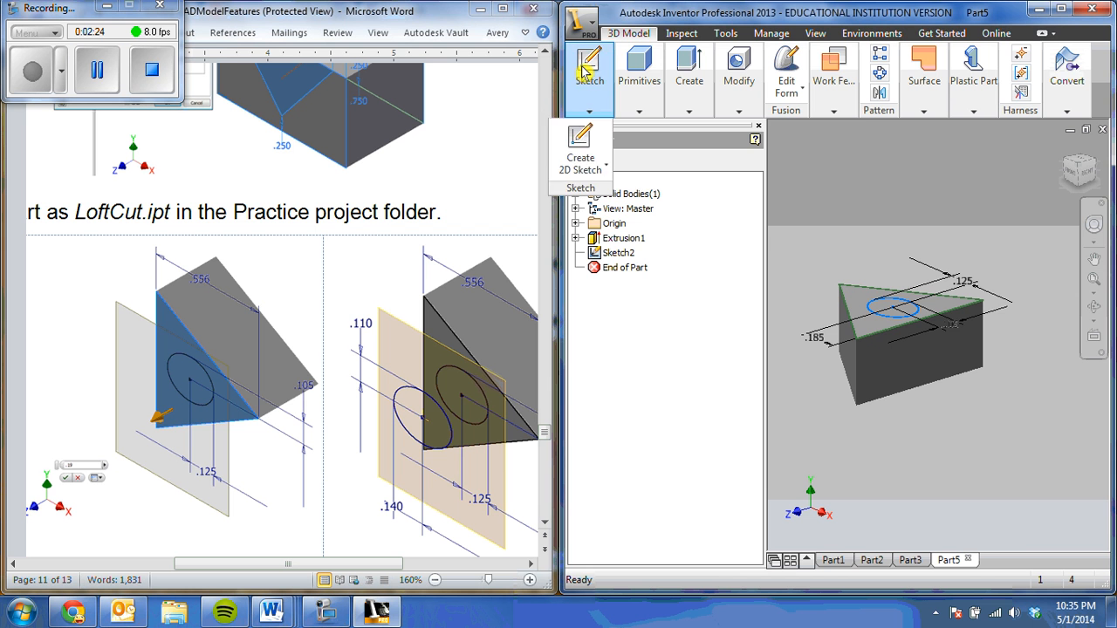
click(839, 80)
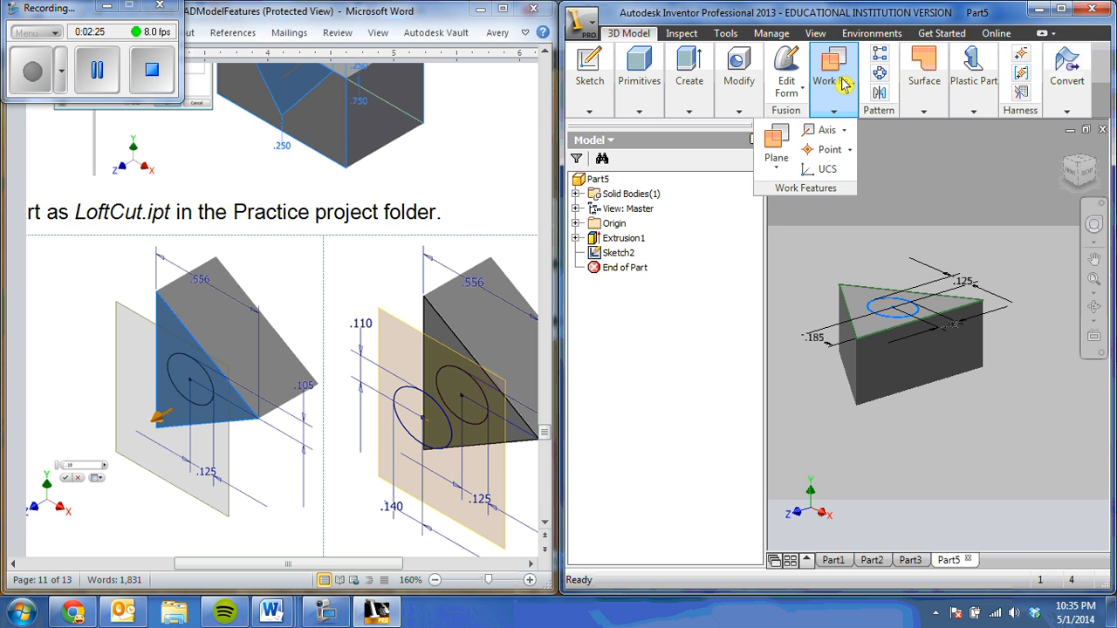
click(776, 141)
click(861, 332)
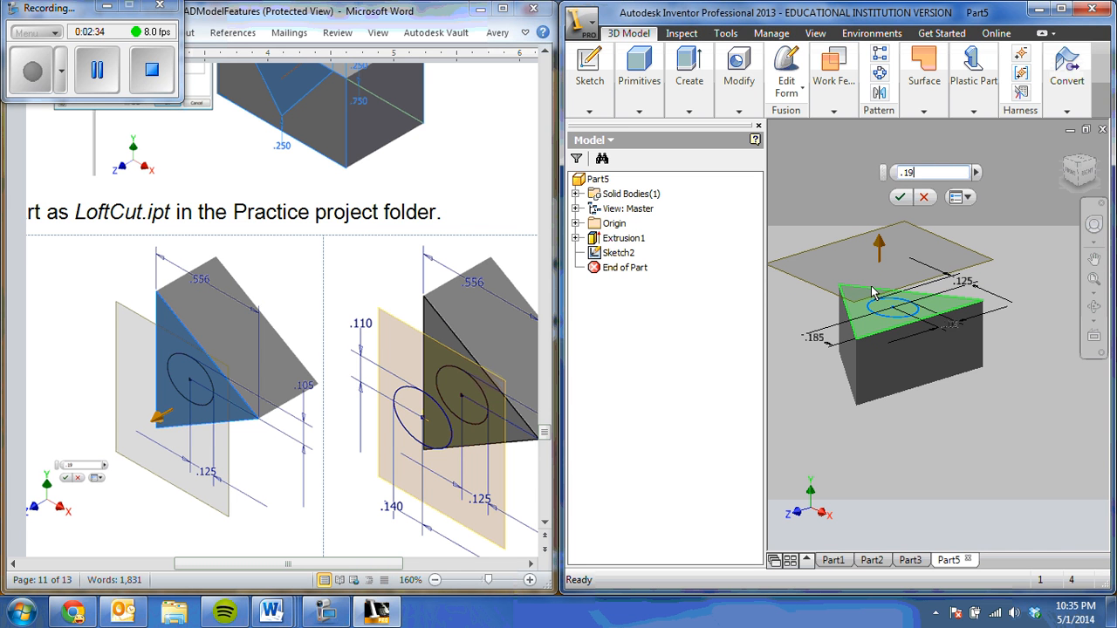
key(Return)
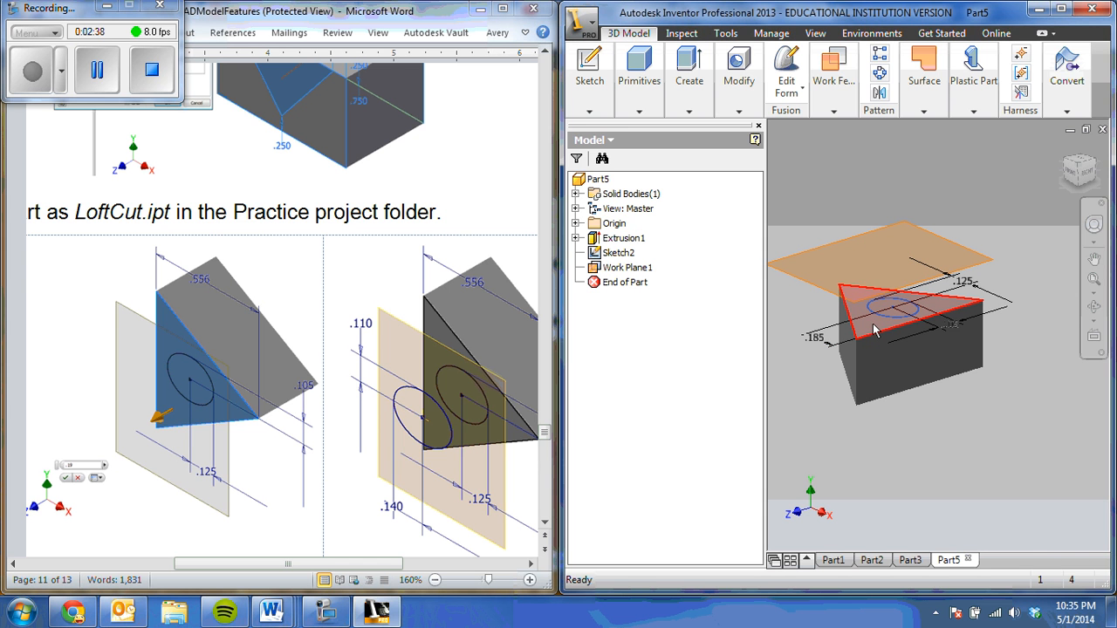
click(842, 73)
click(777, 145)
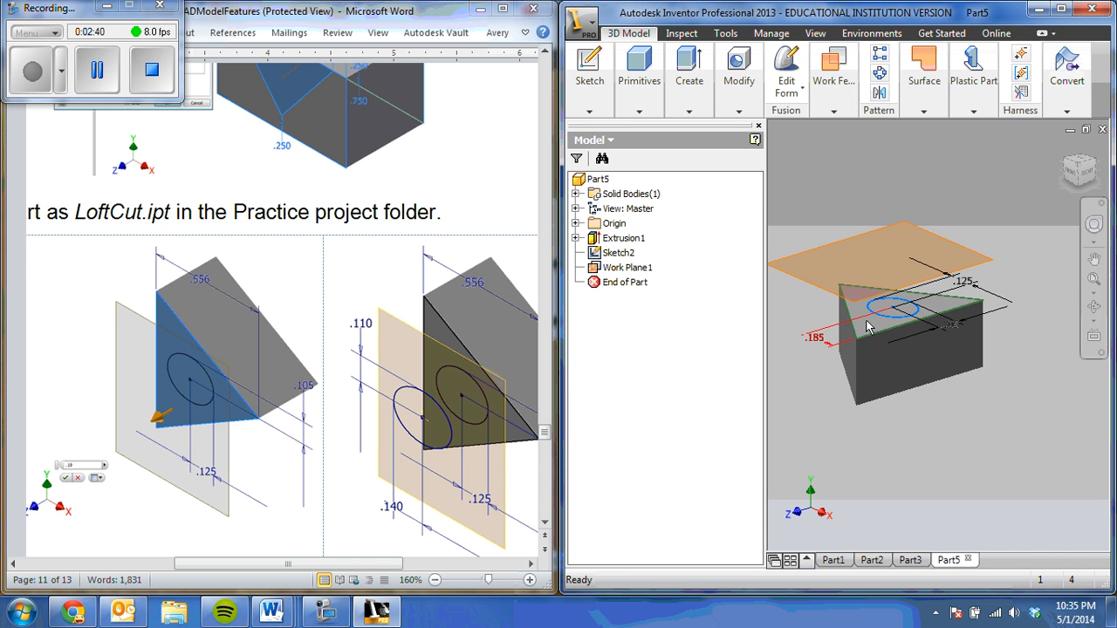
click(860, 334)
Start a sketch on the offset work plane and project the centre point of the ellipse on the prism's top face.
click(592, 63)
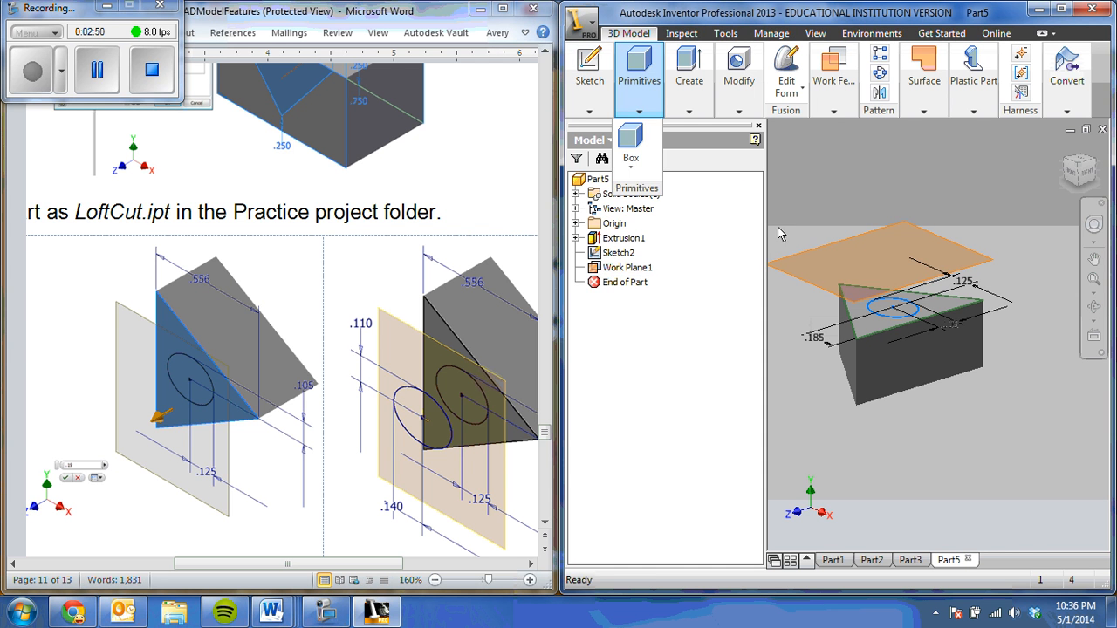
click(802, 267)
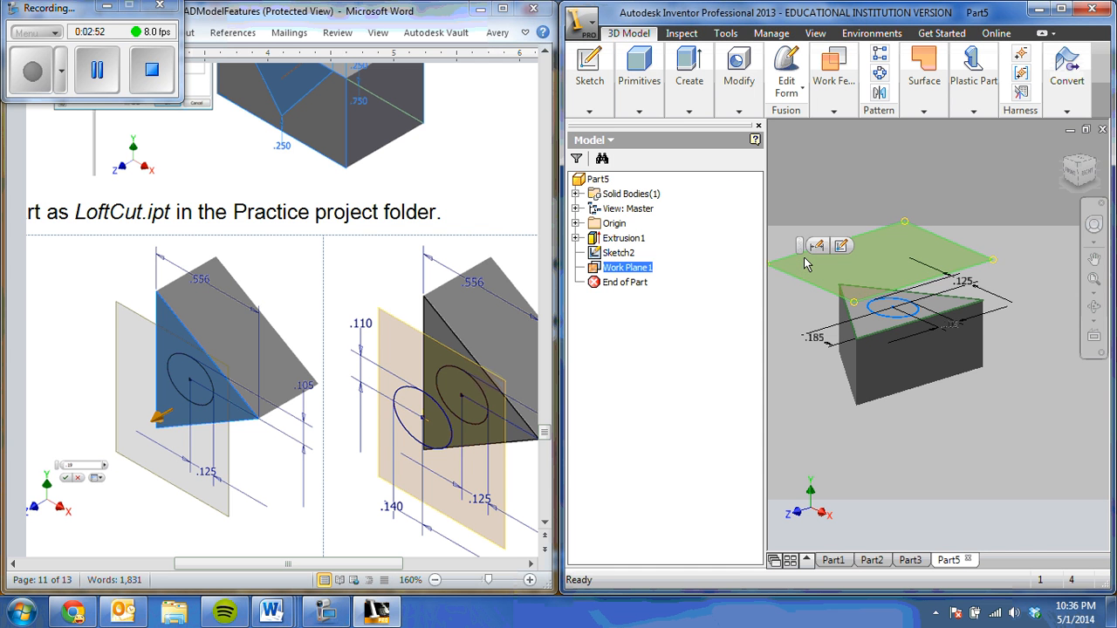
click(818, 246)
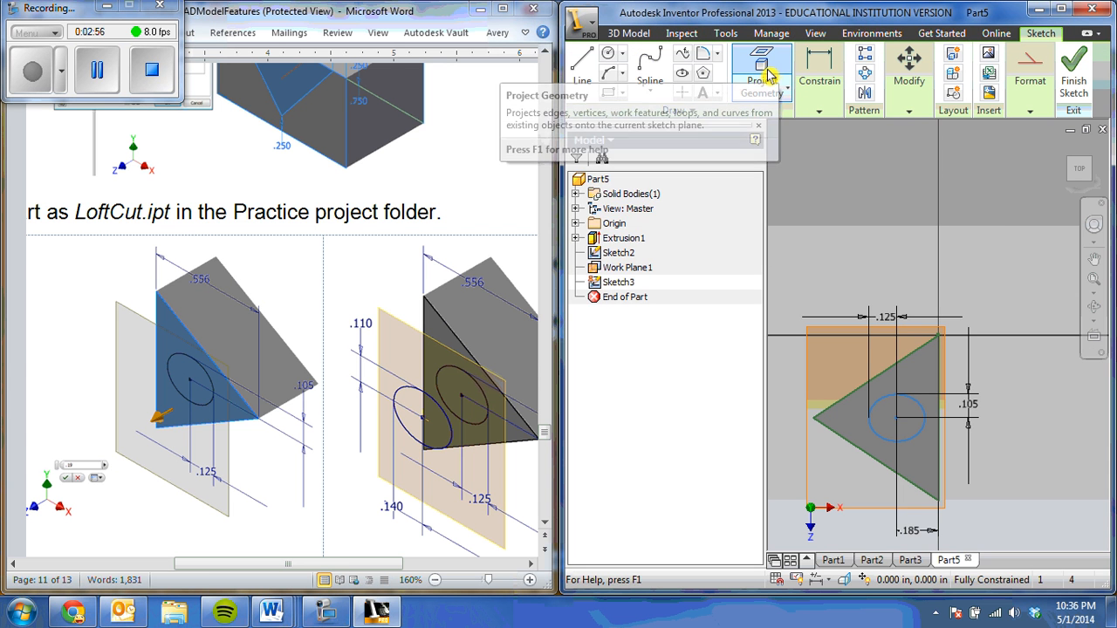
click(771, 77)
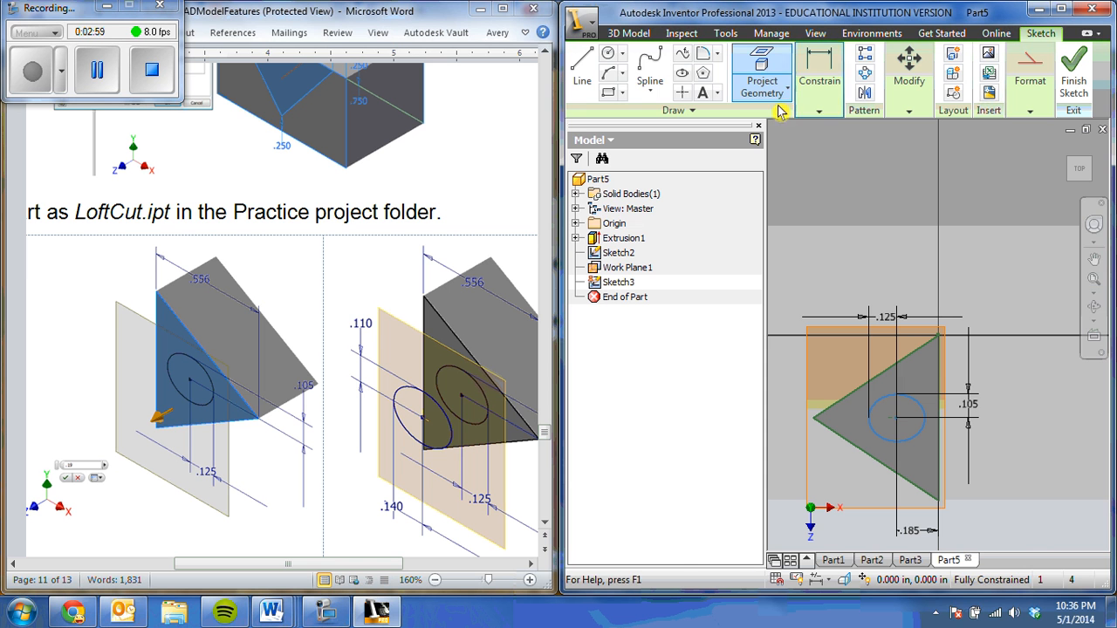
Draw an ellipse centred on the projected point, with a horizontal radius of about 0.16 in and a vertical radius of about 0.115 in.
click(683, 73)
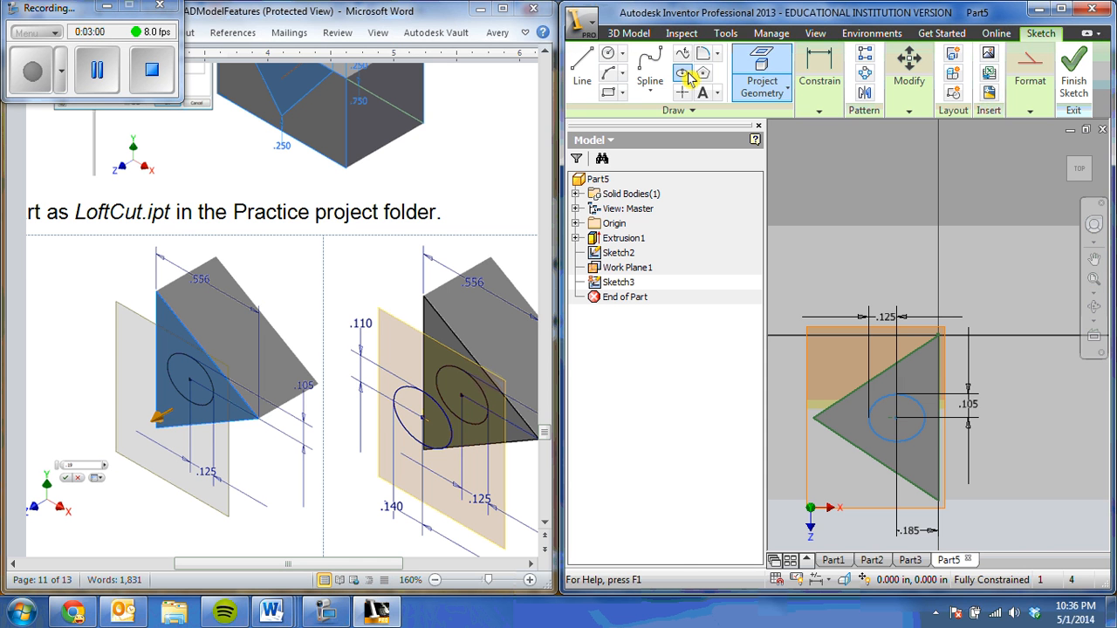
click(896, 418)
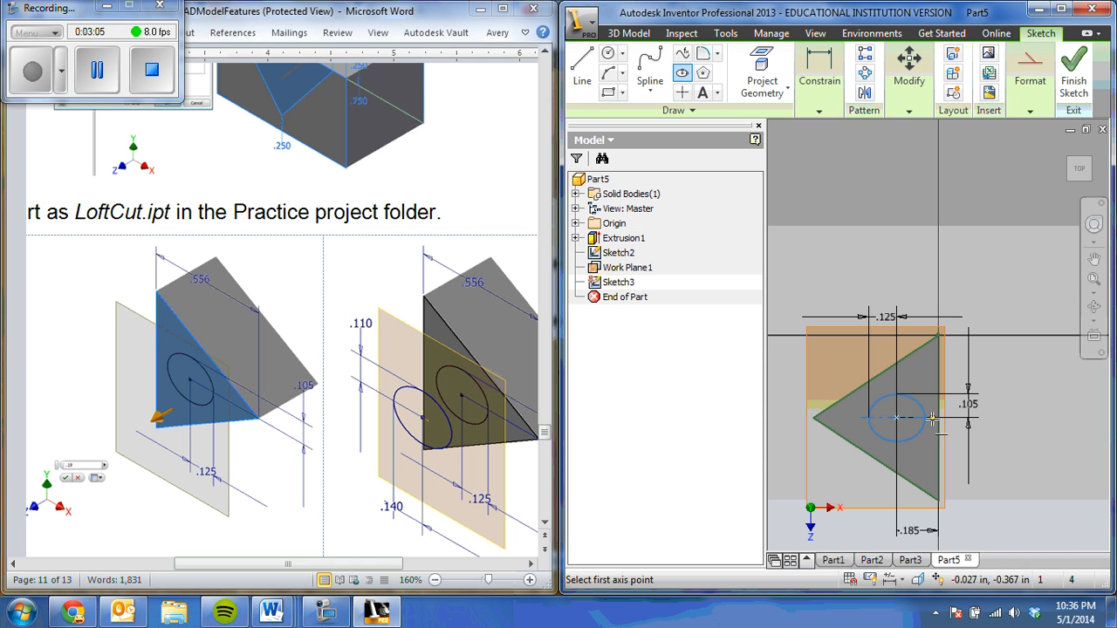
click(933, 420)
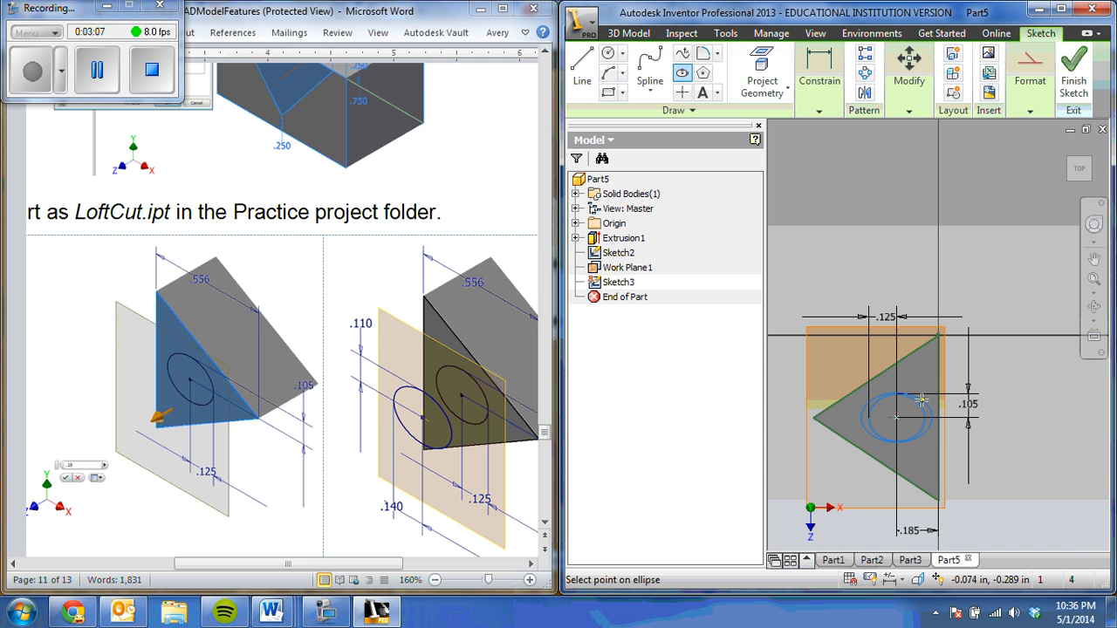
click(922, 398)
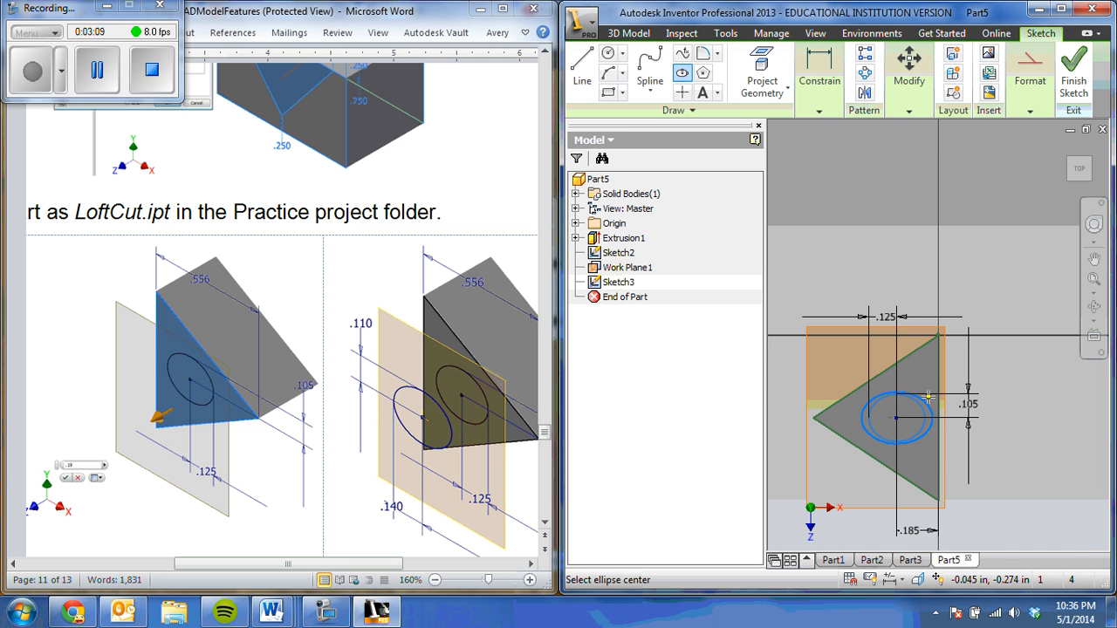
Dimension the new ellipse's vertical radius as .110 in.
key(d)
click(932, 417)
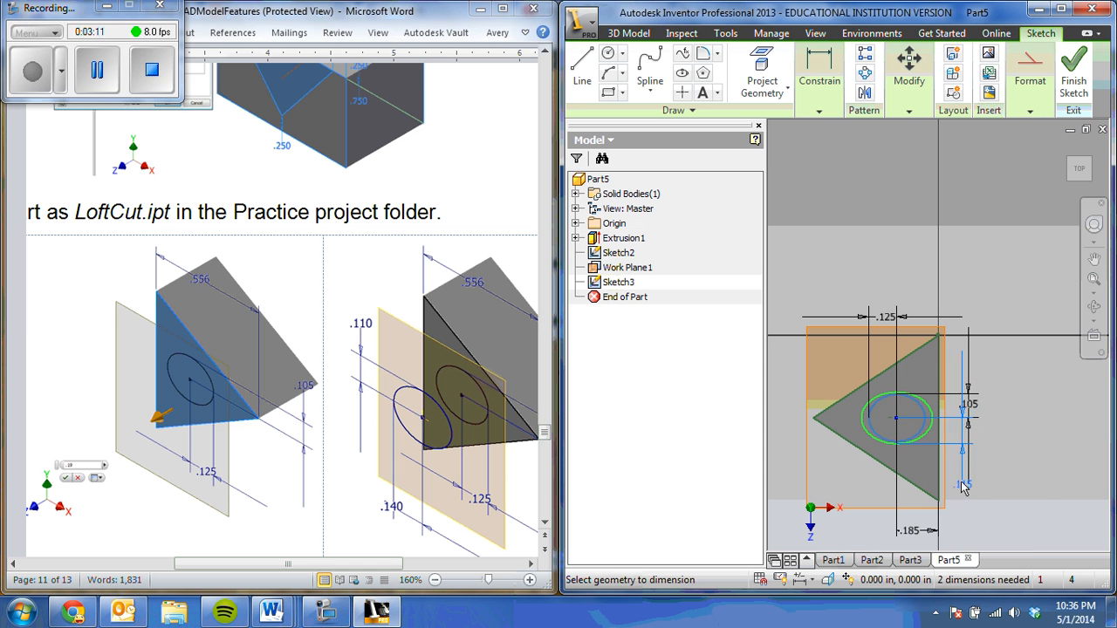
click(957, 475)
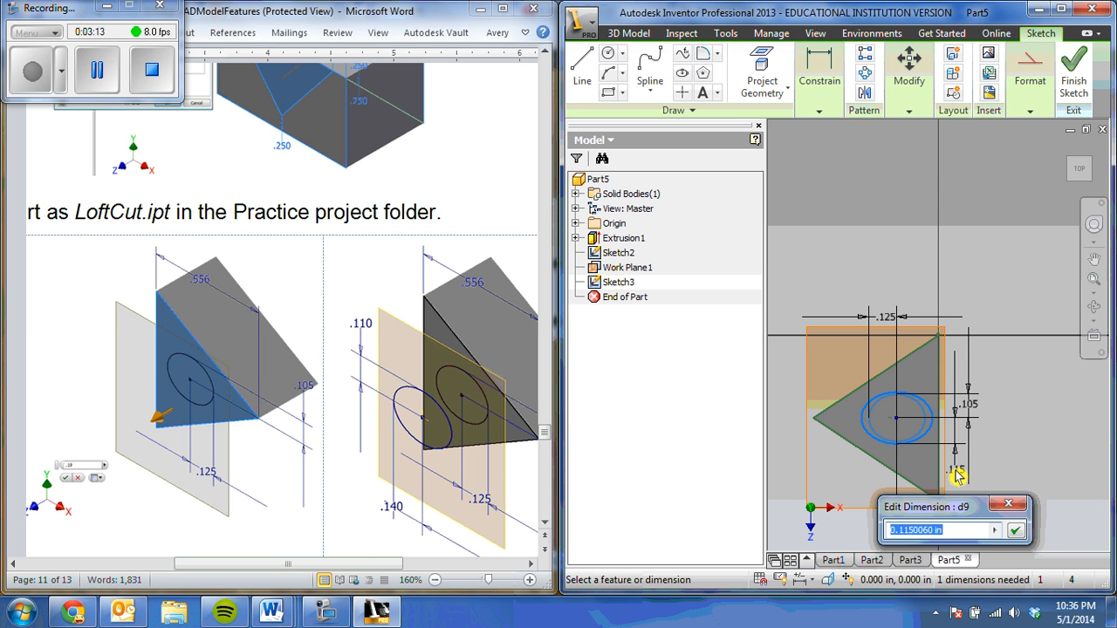
text(.1)
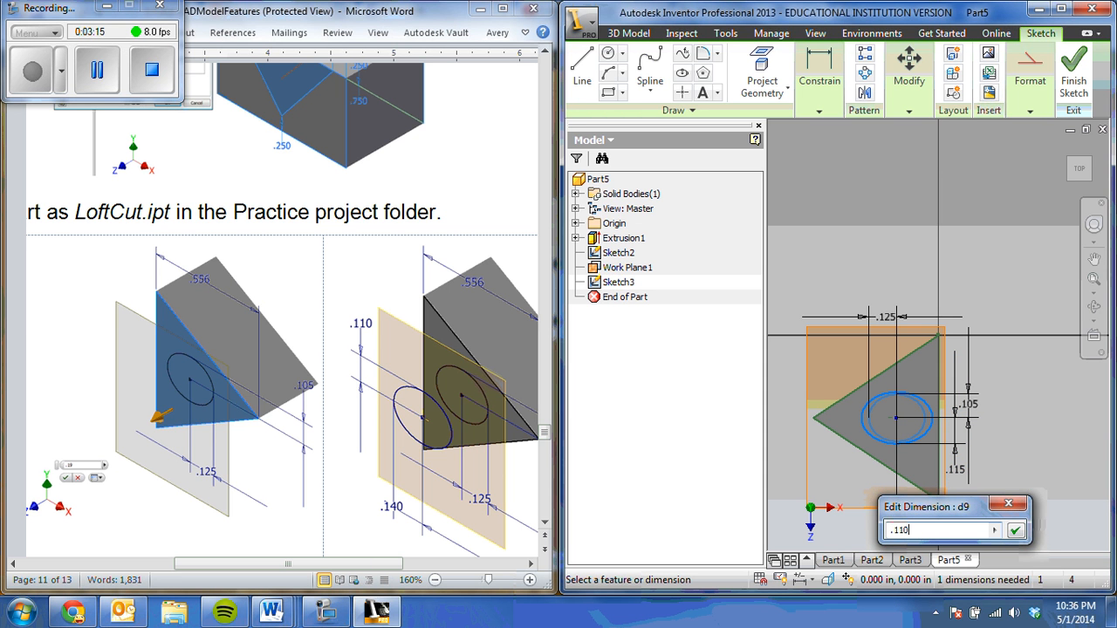
text(10)
key(Return)
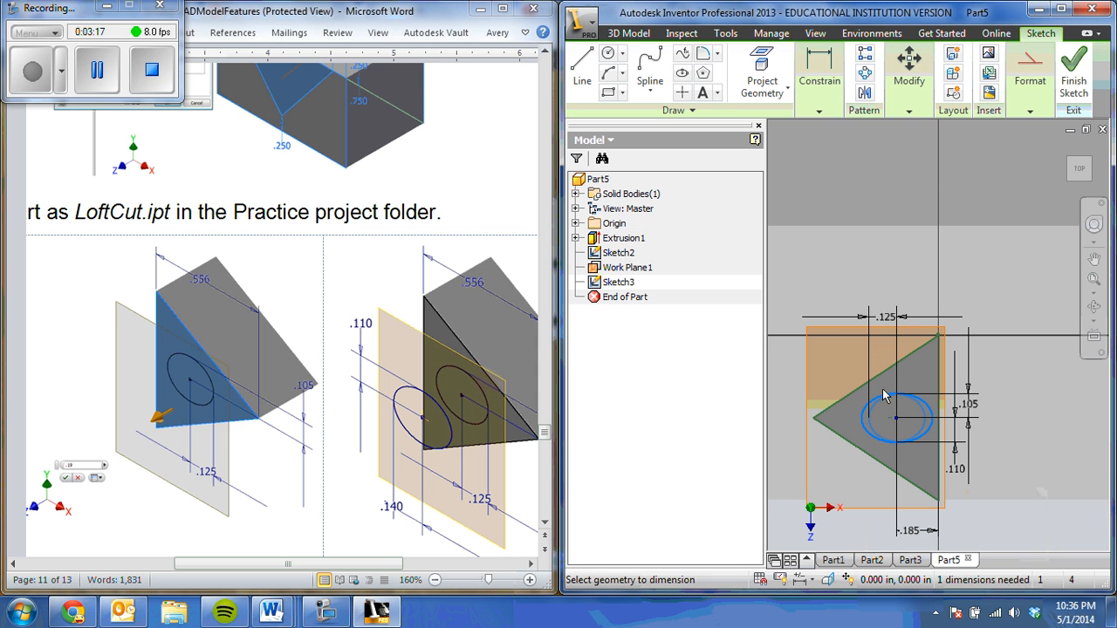
Dimension the new ellipse's horizontal radius as .140 in and finish the sketch.
click(884, 400)
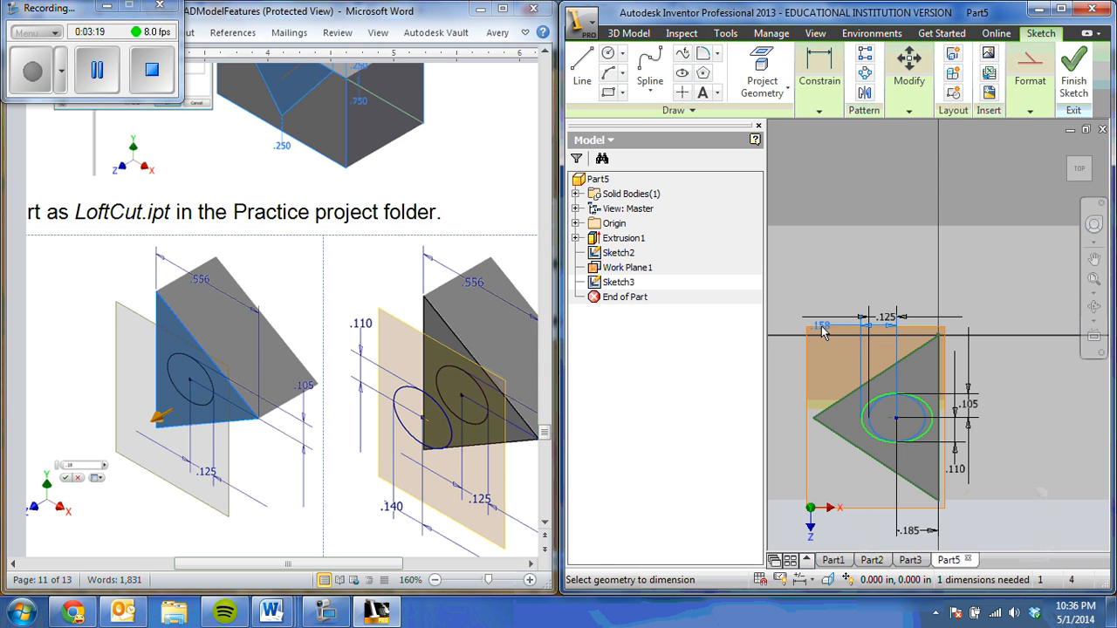
click(846, 349)
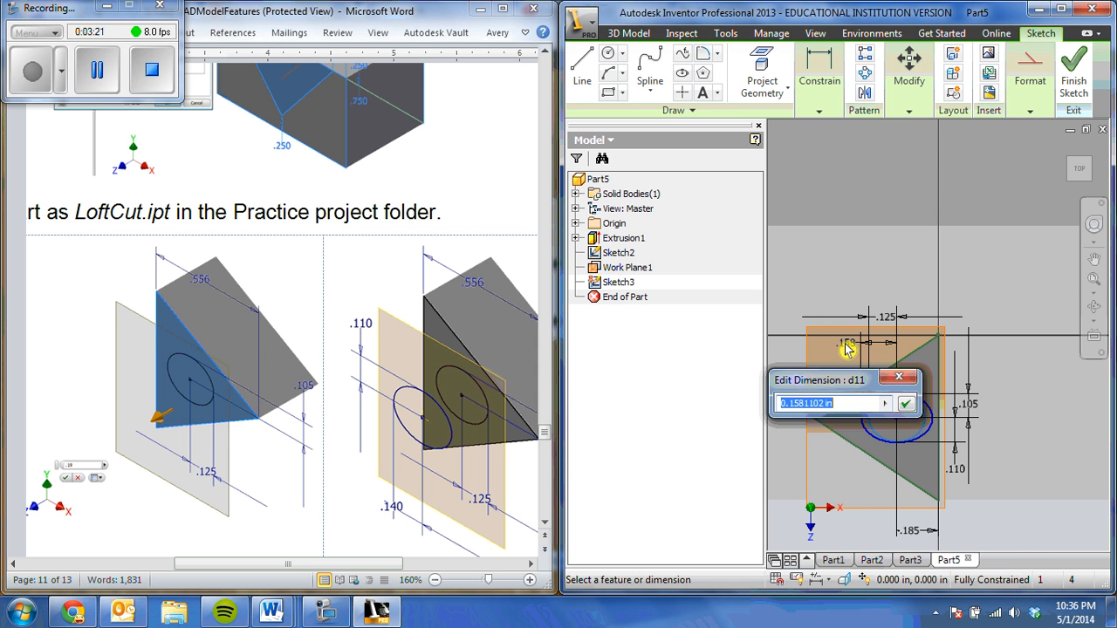
text(.140)
key(Return)
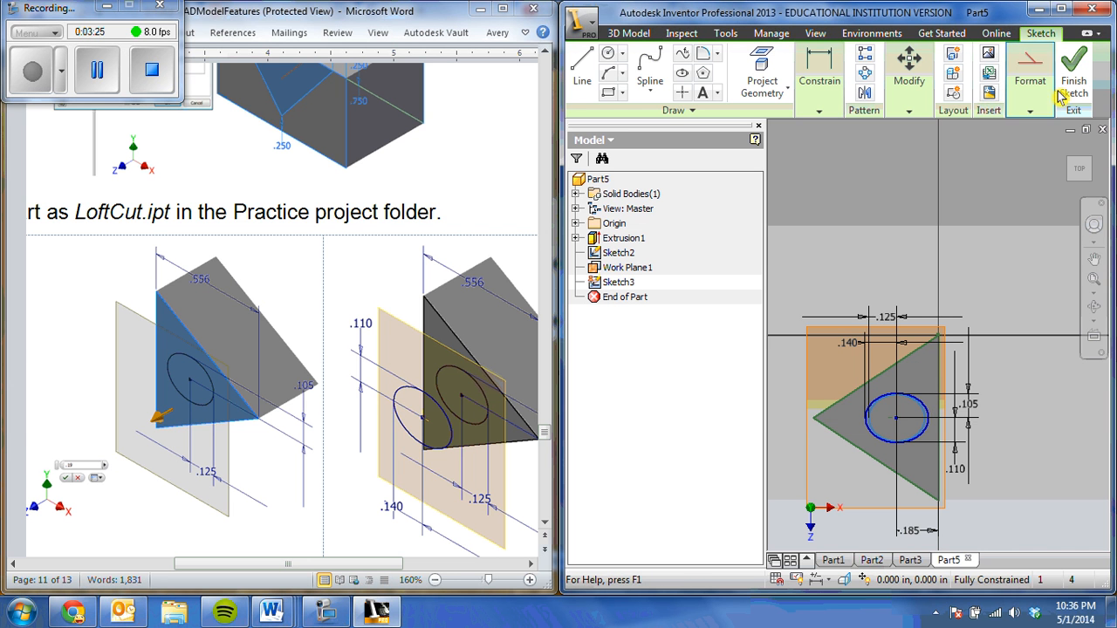
click(1076, 69)
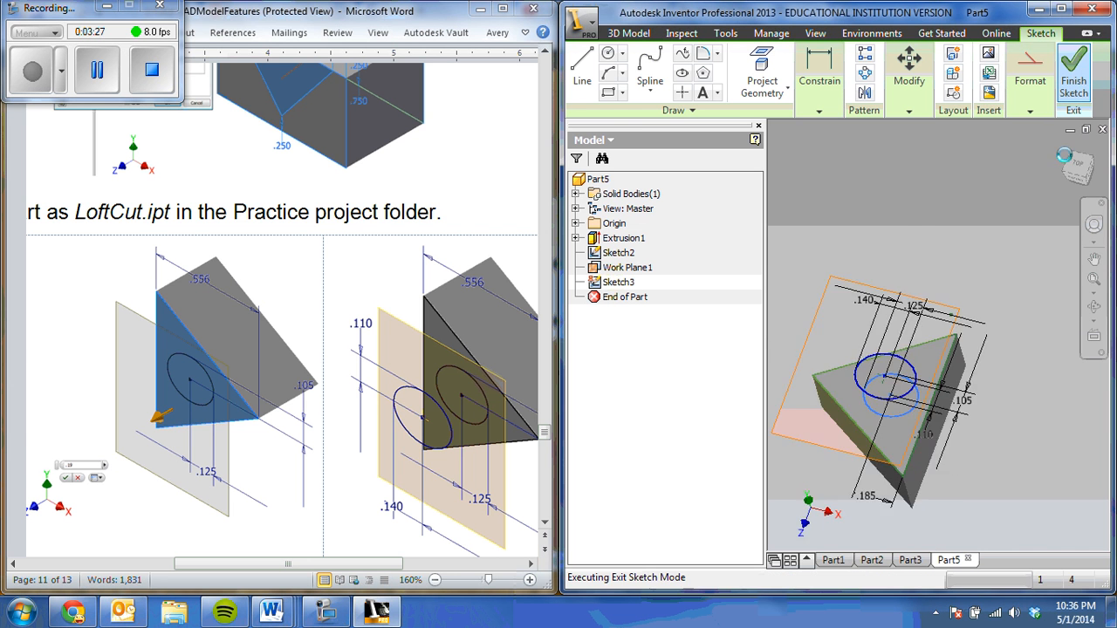
Loft a solid from the ellipse on the prism's top face to the ellipse on the offset work plane.
click(679, 101)
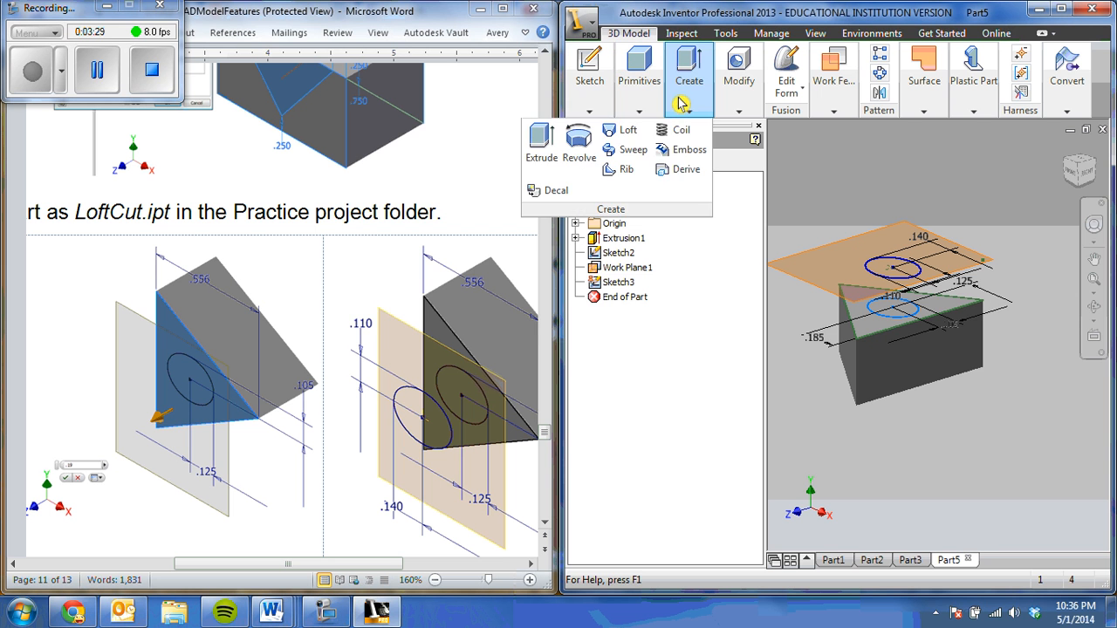
click(893, 322)
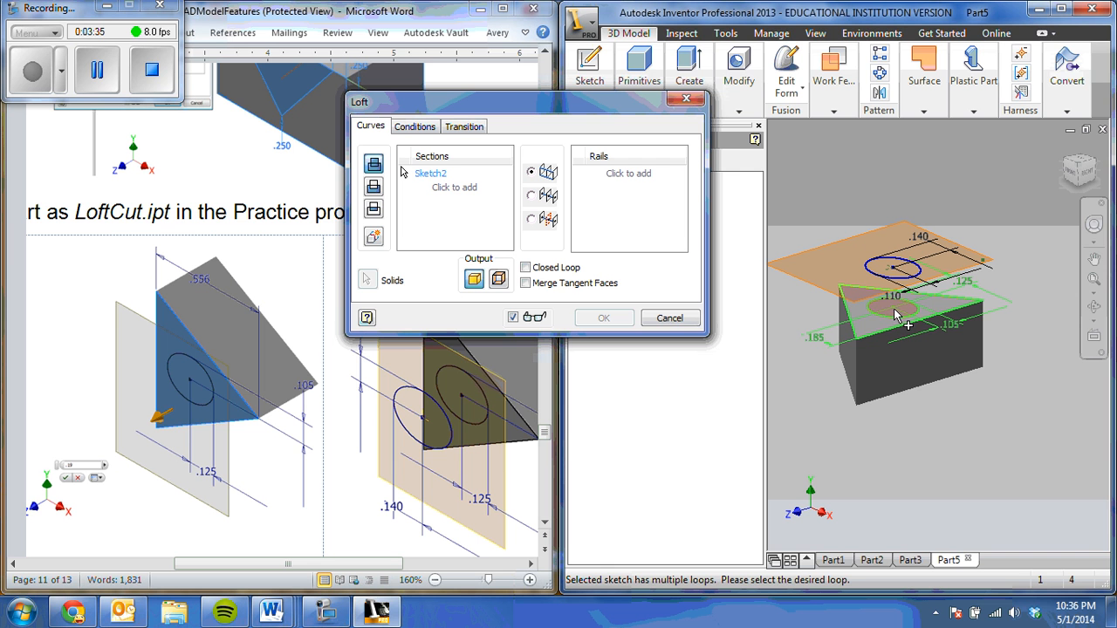
click(462, 189)
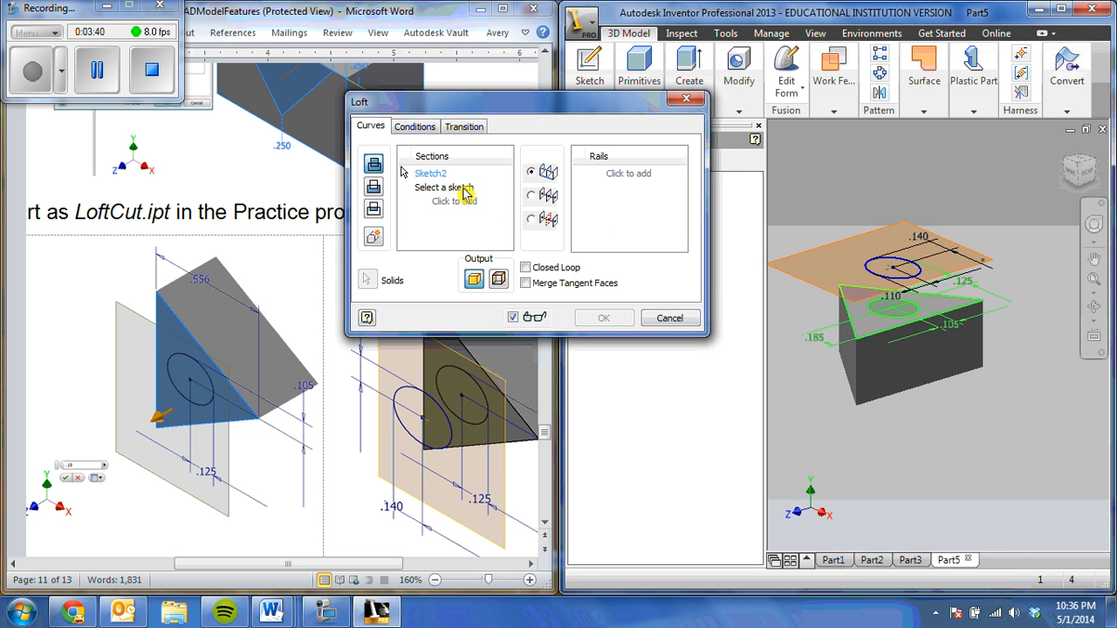
click(876, 278)
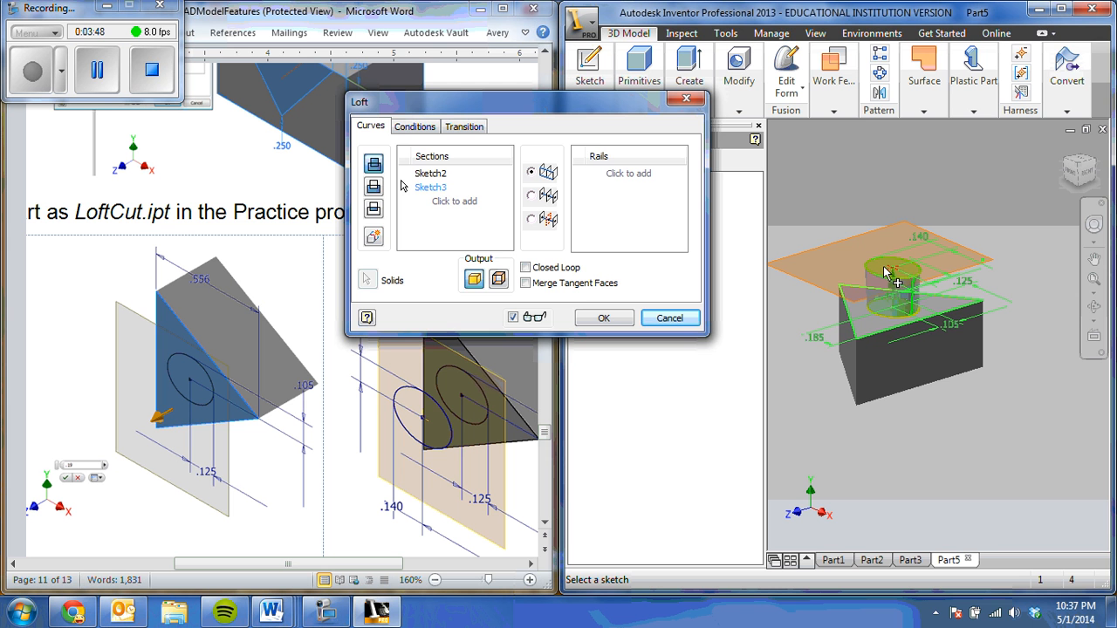
click(601, 320)
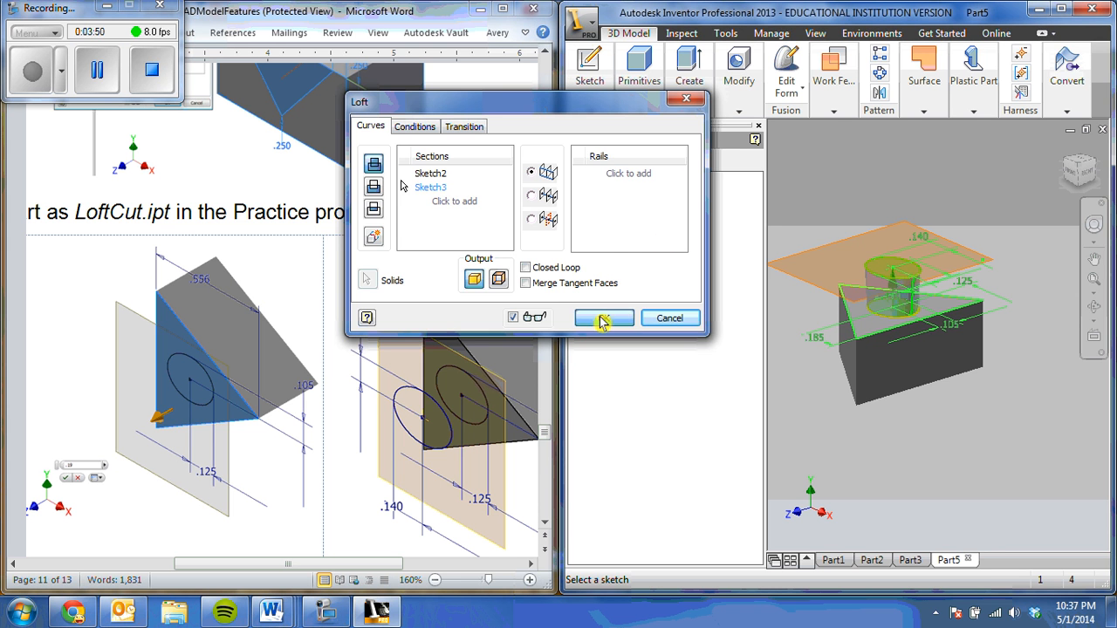
Hide the offset work plane above the prism.
click(794, 275)
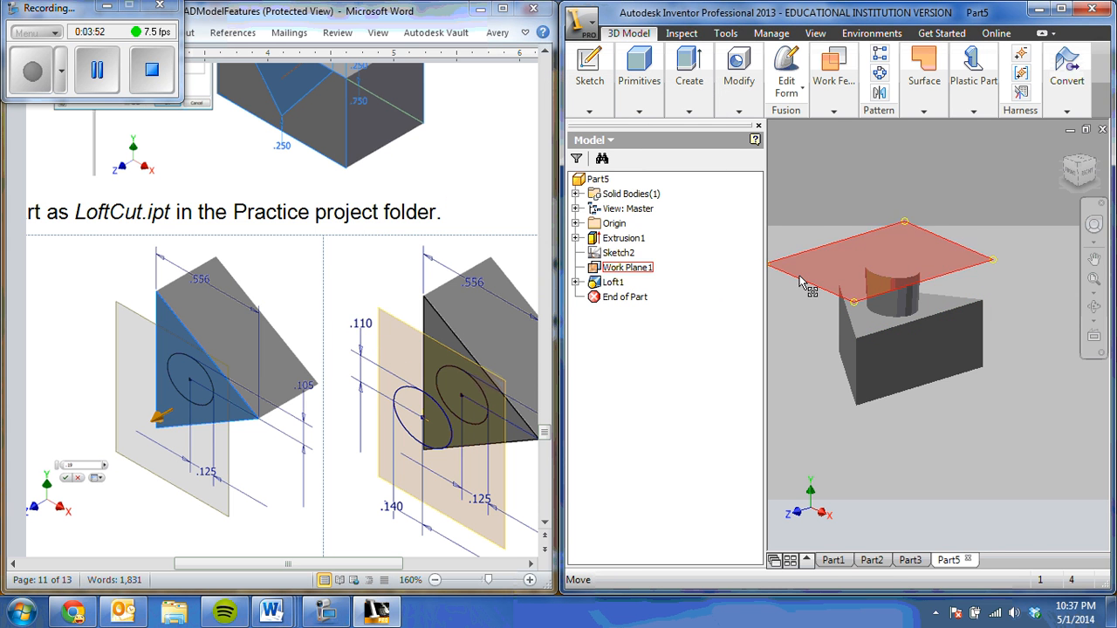
right_click(801, 281)
click(833, 284)
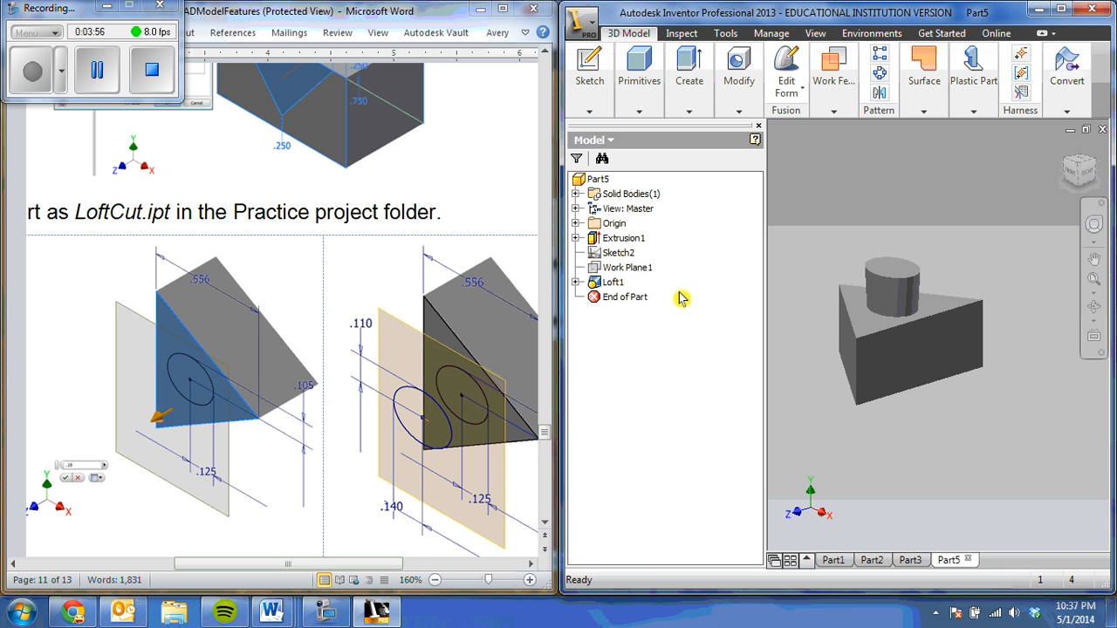
Examine the dimensioned figure and offset workplane instructions on page 12 of the exercise document.
drag(547, 436, 548, 464)
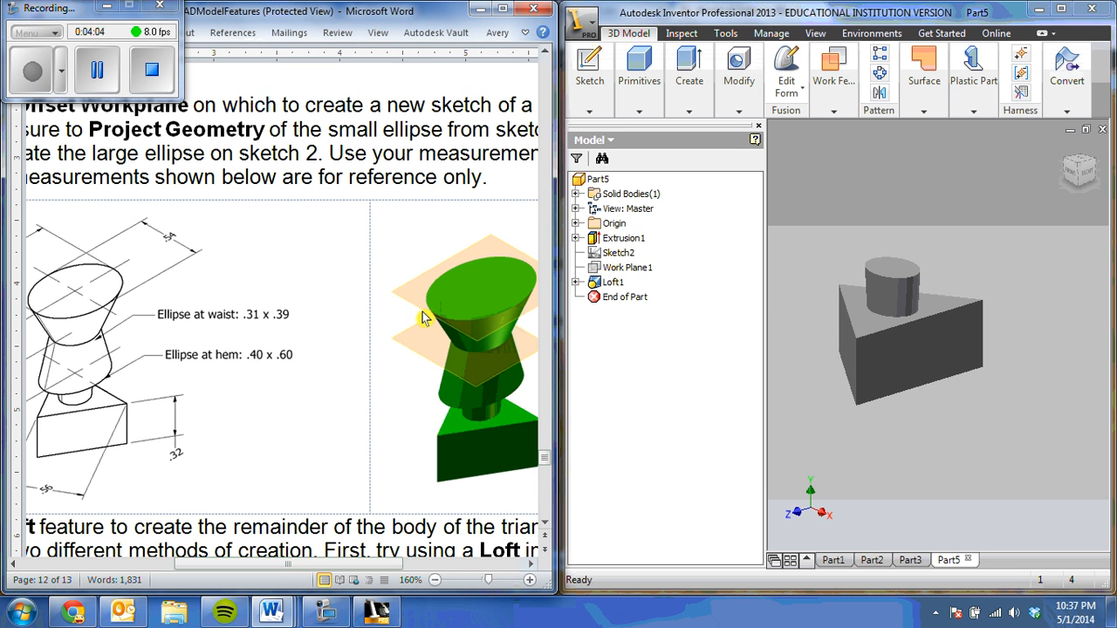
drag(270, 565, 214, 583)
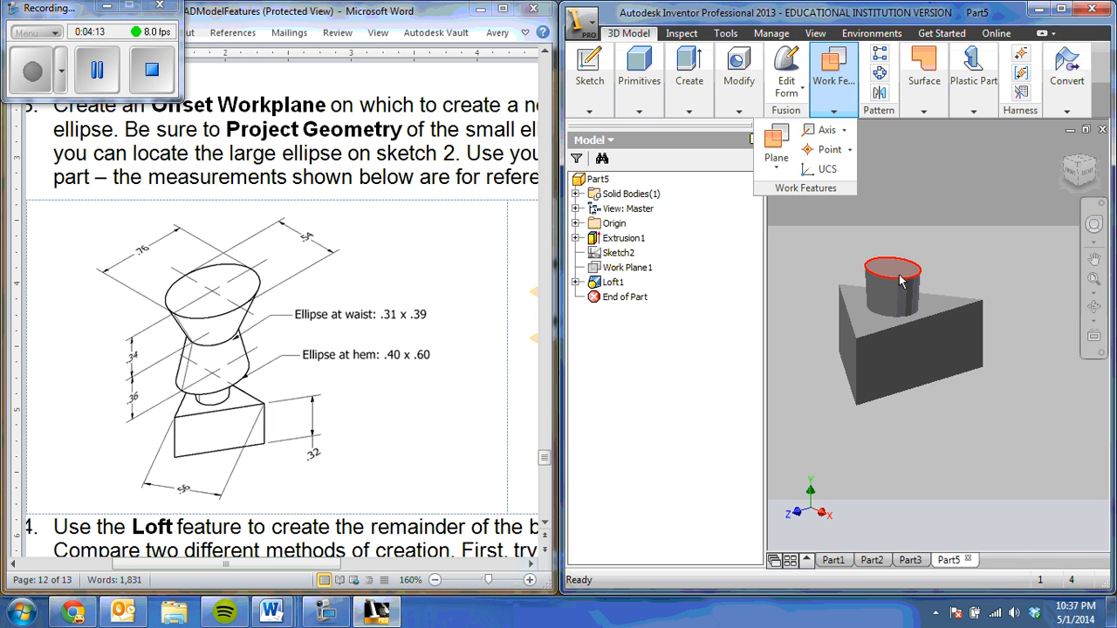
Create a work plane offset .36 in above the top face of the lofted elliptical post.
mouse_move(831, 107)
click(776, 141)
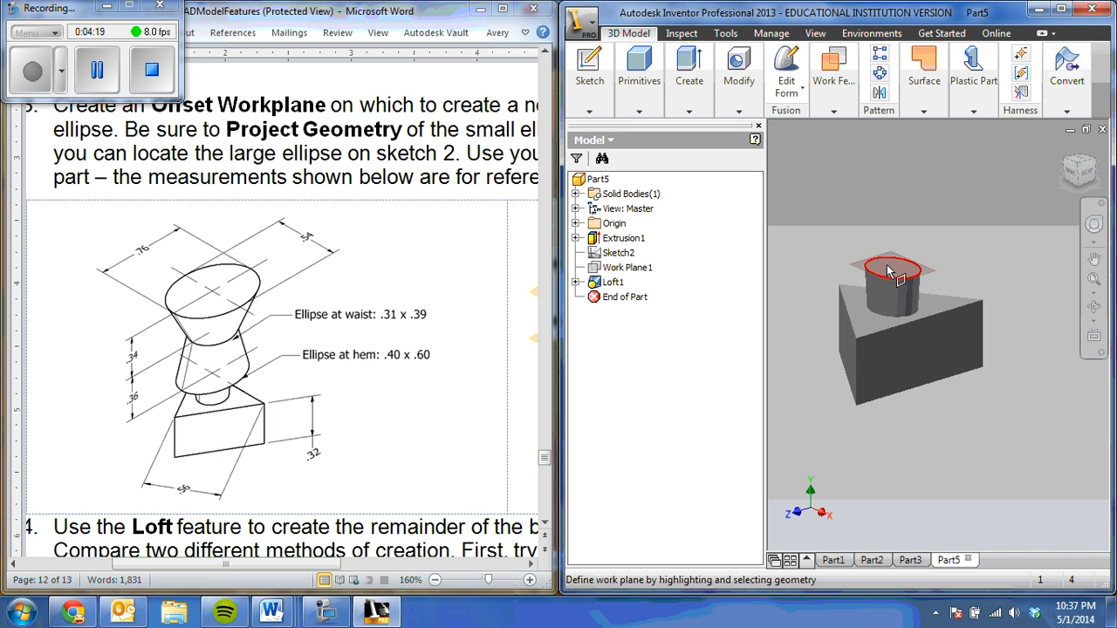
drag(888, 270, 886, 218)
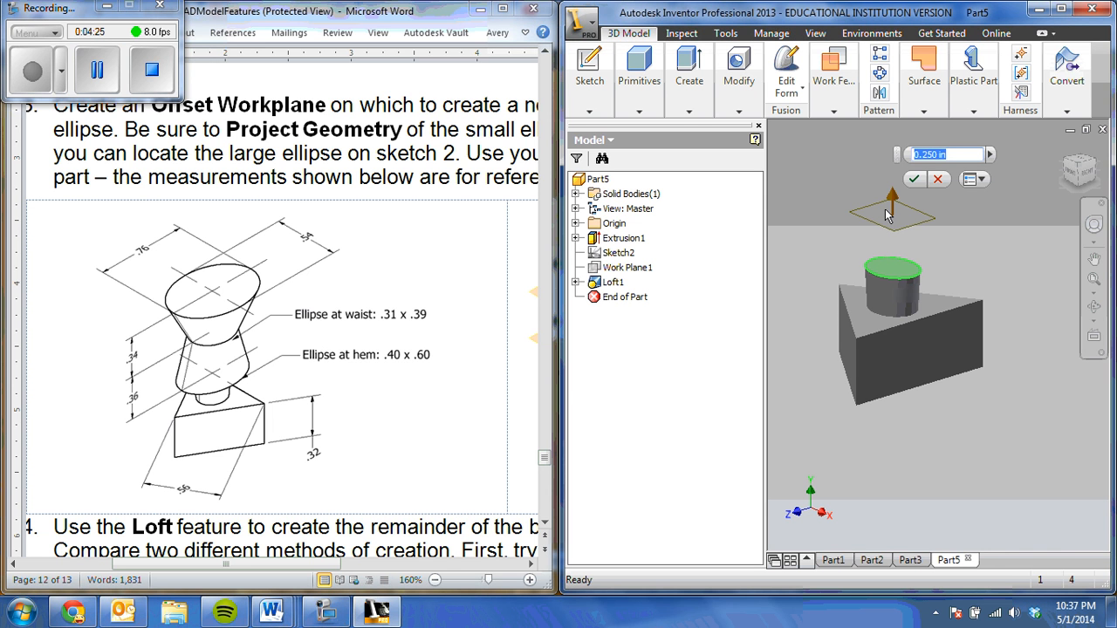
text(.36)
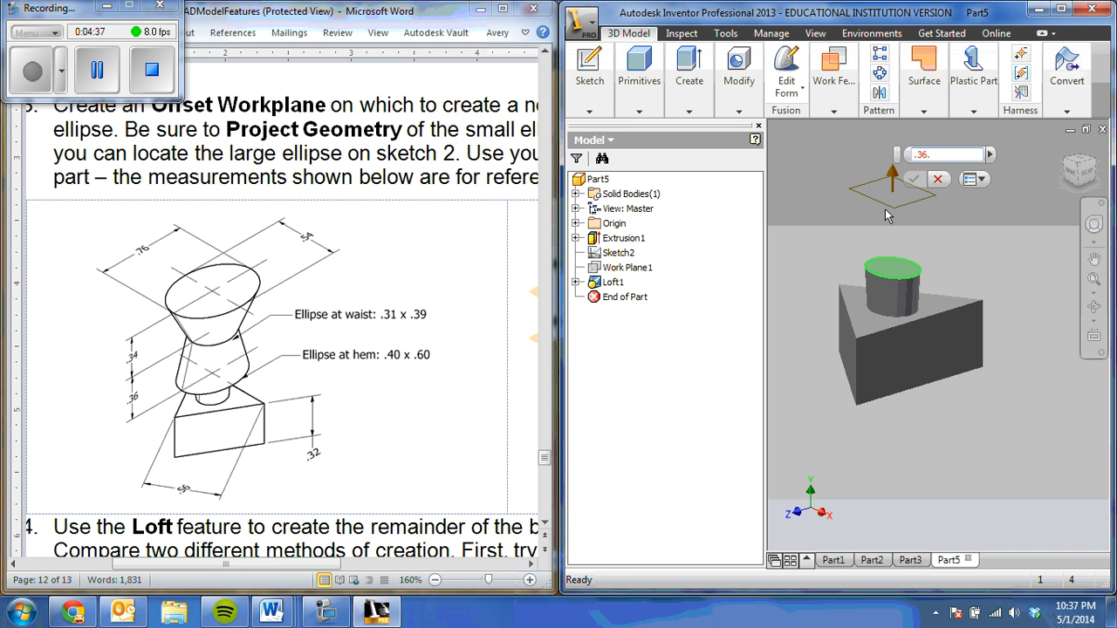
key(Return)
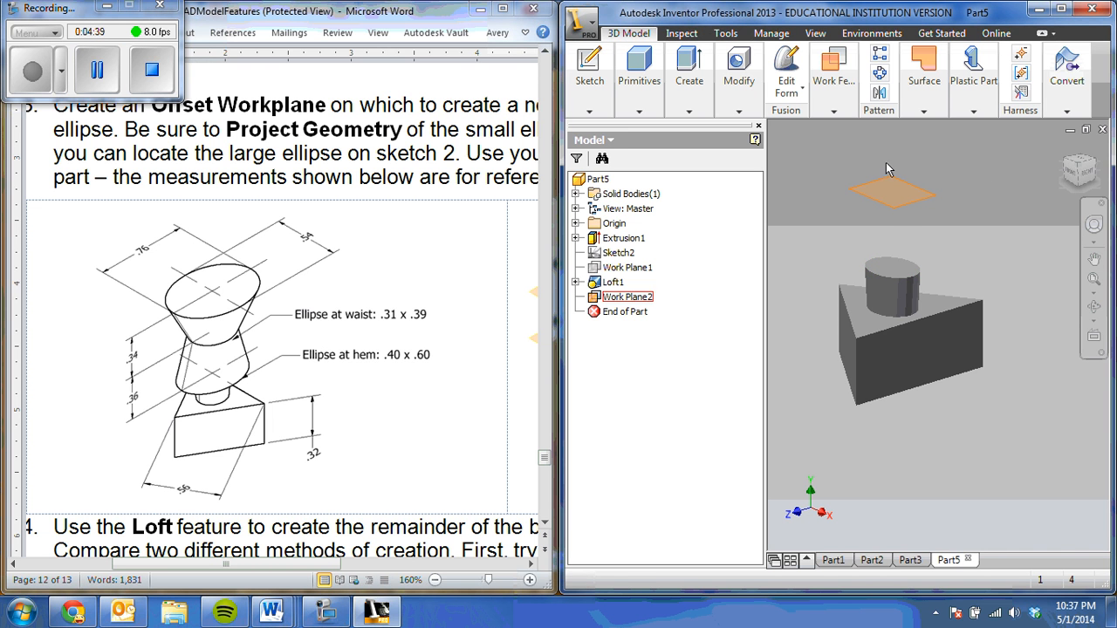
Create a second work plane offset .34 in above the first offset work plane.
click(859, 77)
click(774, 145)
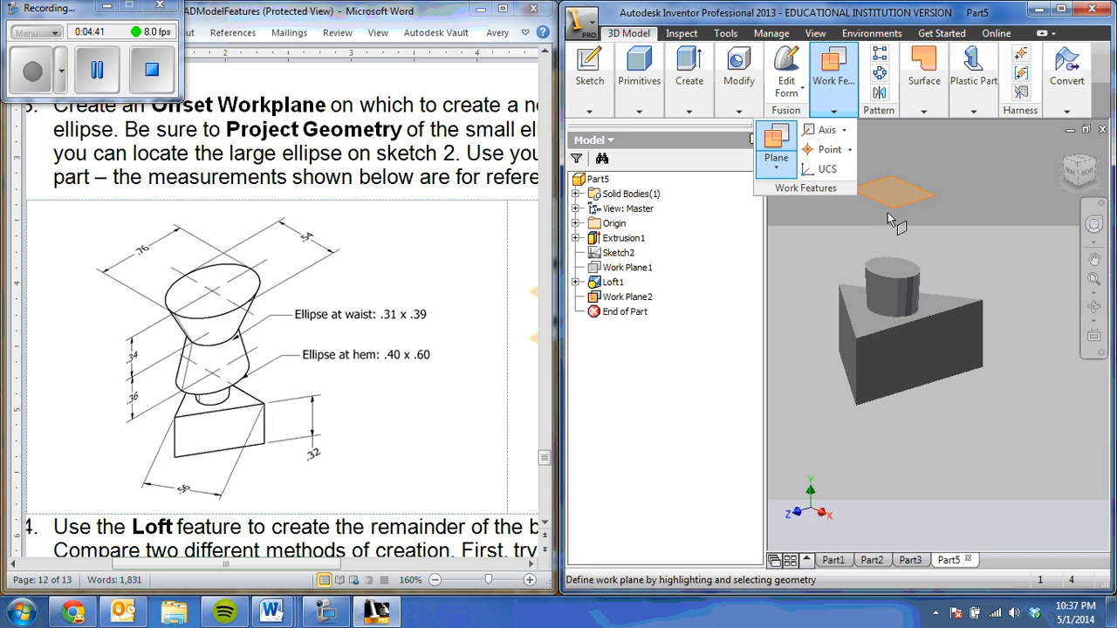
drag(895, 207, 899, 141)
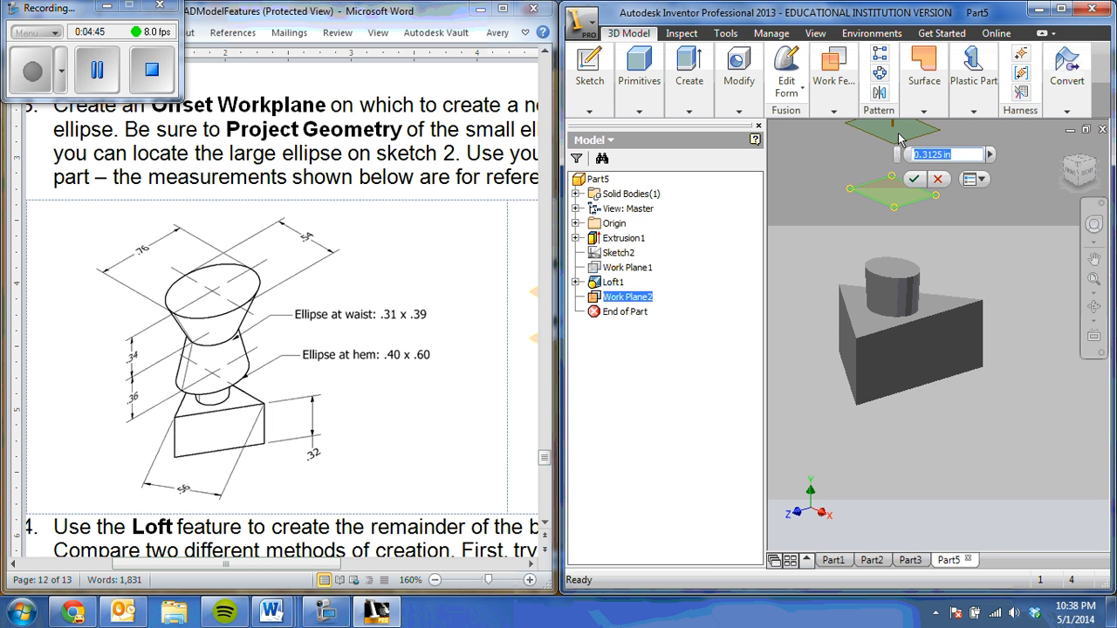
text(.34)
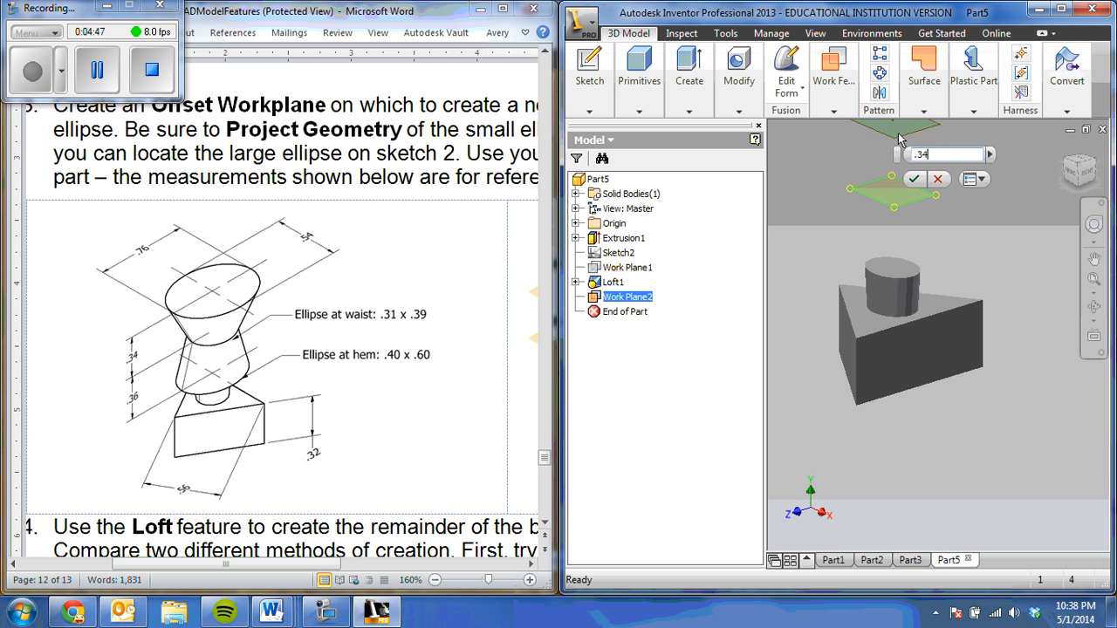
key(Return)
Start a sketch on the elliptical post's top face and slice the graphics at the sketch plane.
scroll(916, 200, up, 3)
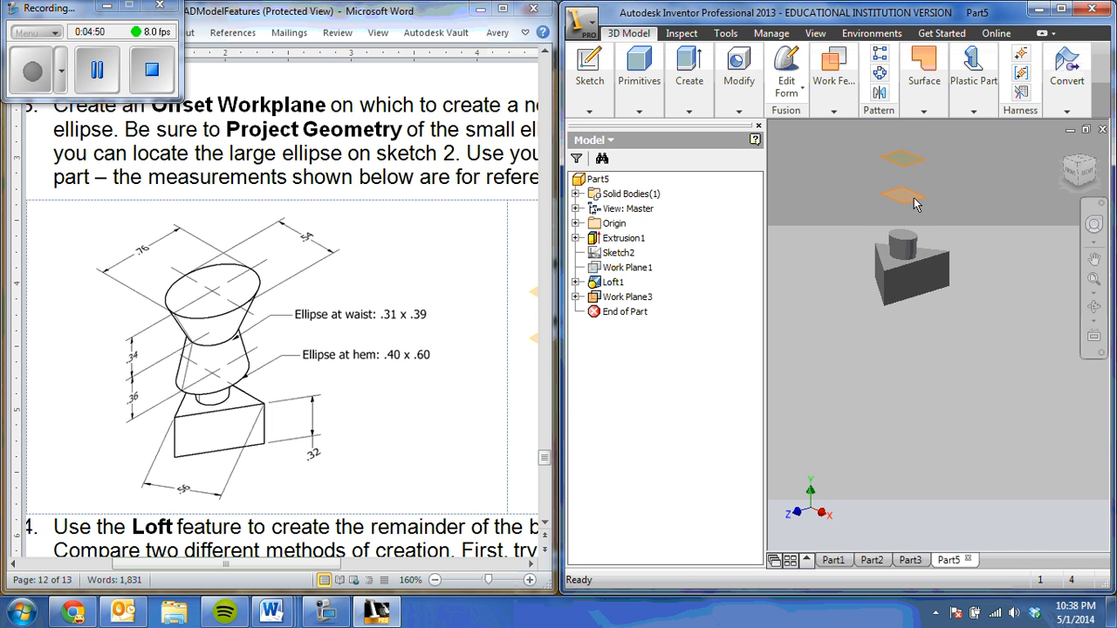
middle_drag(913, 216, 908, 243)
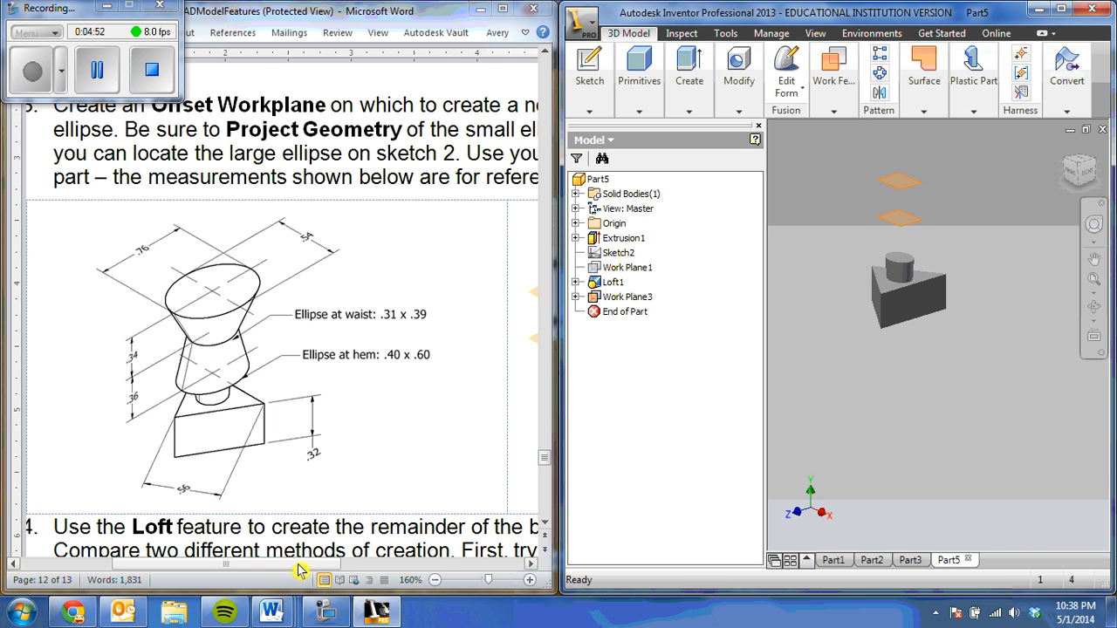
mouse_move(302, 565)
mouse_down()
mouse_move(420, 582)
mouse_move(320, 564)
mouse_up()
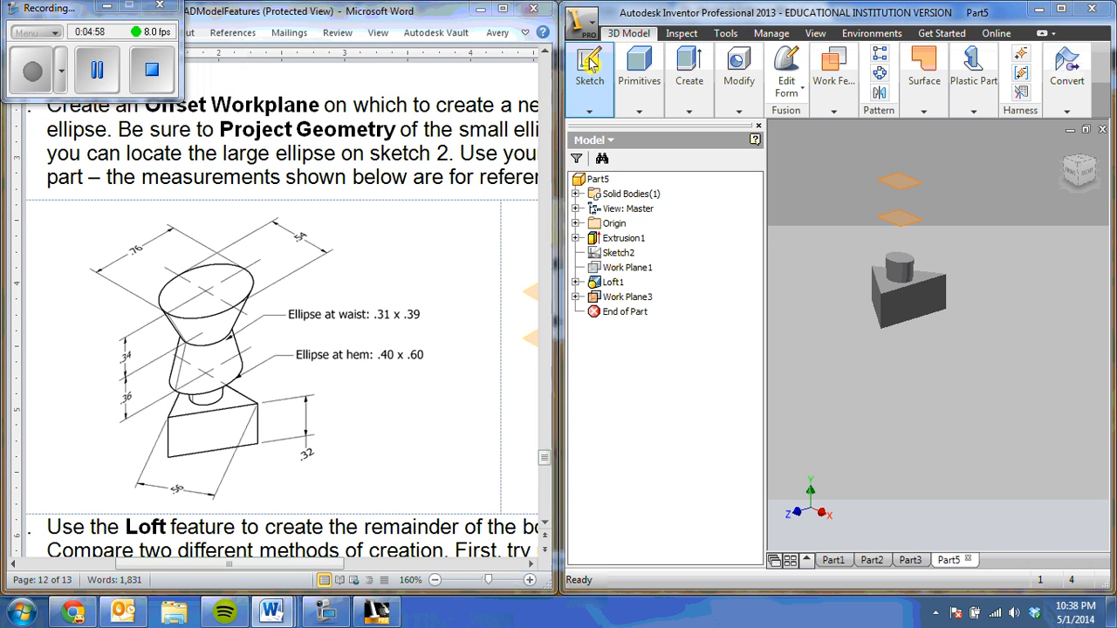
click(909, 261)
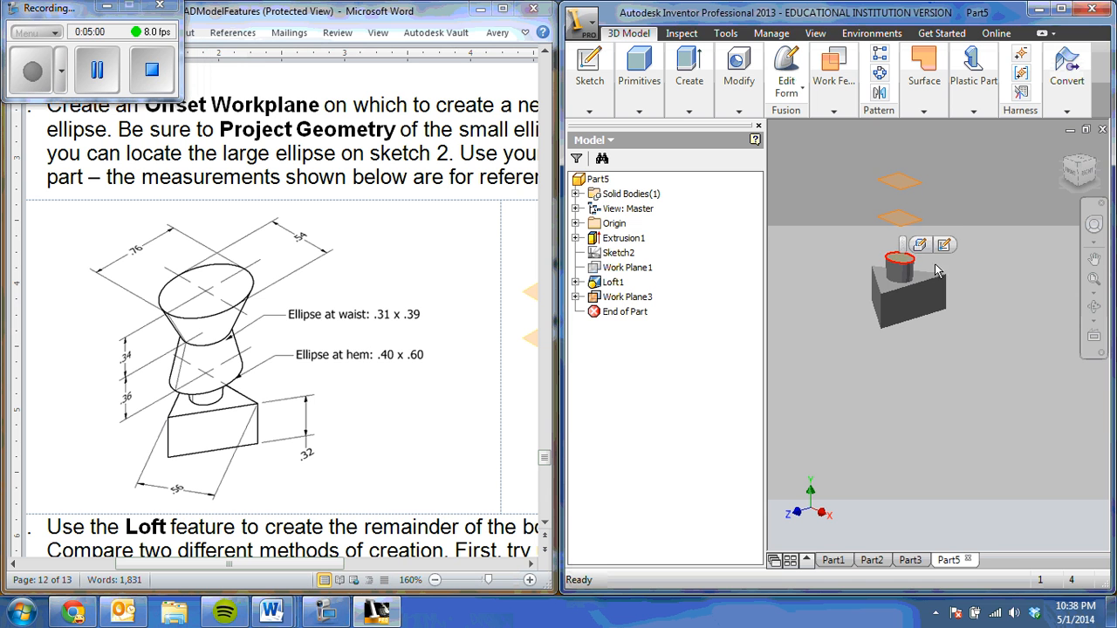
click(919, 249)
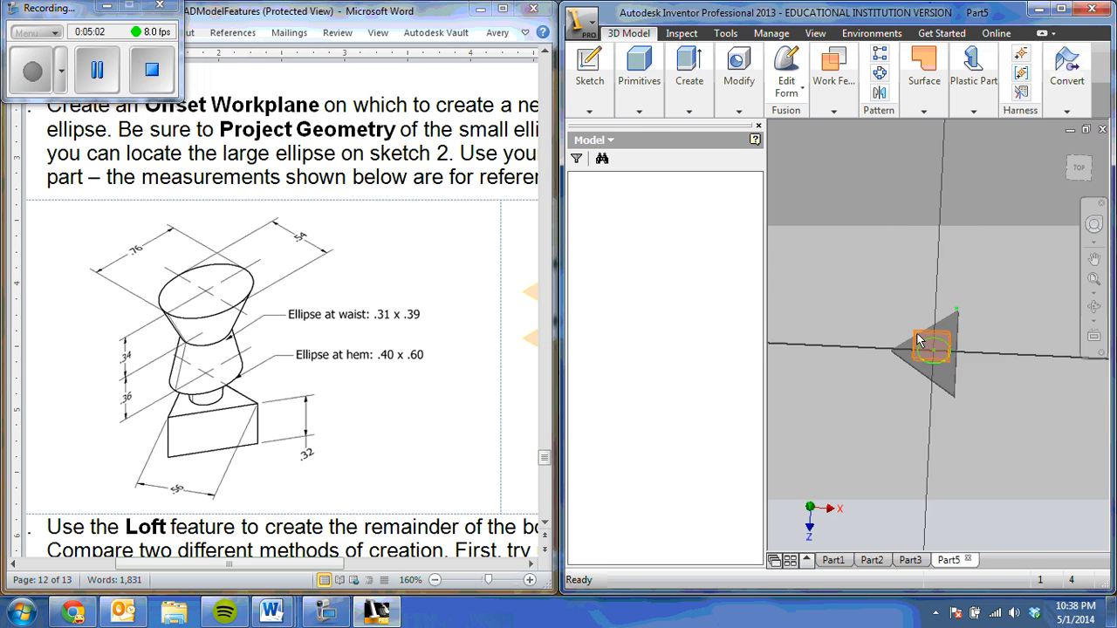
scroll(934, 352, up, 3)
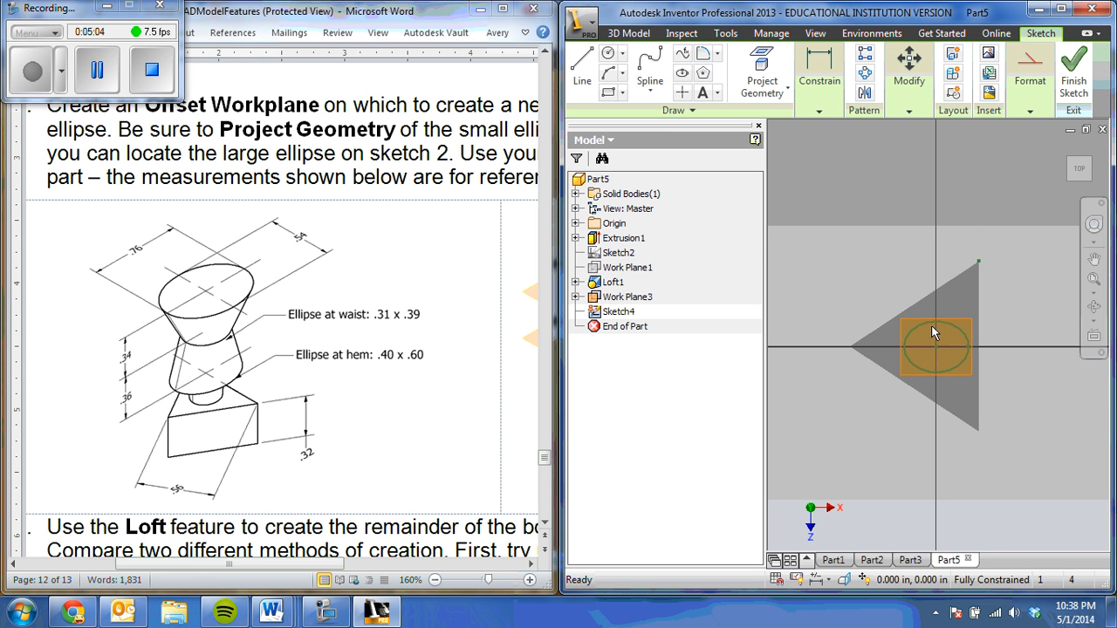
click(843, 579)
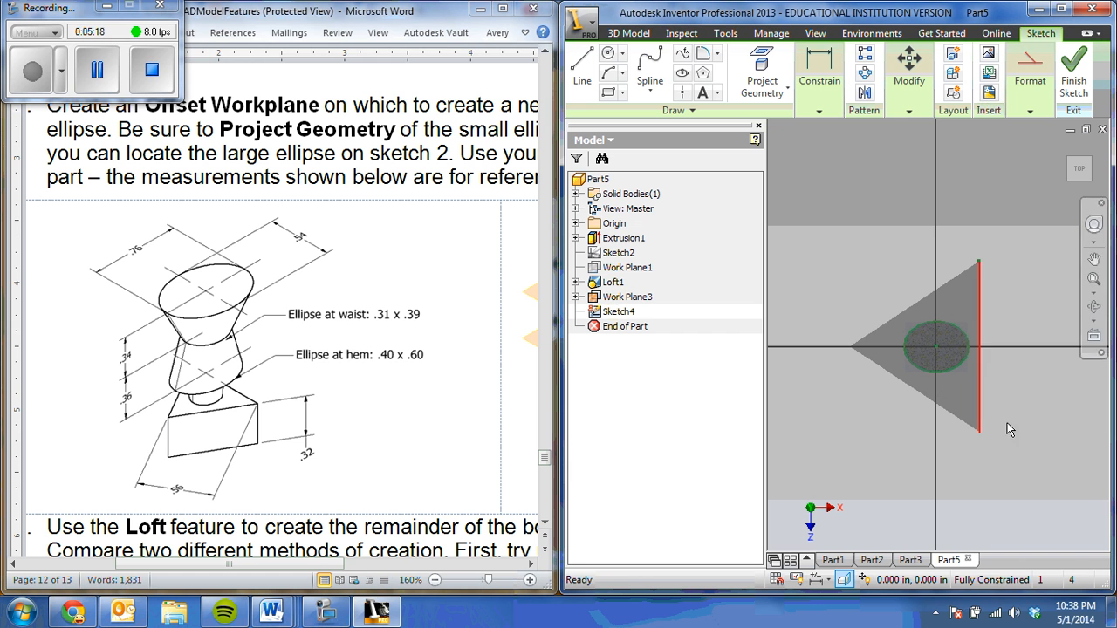
Draw a larger ellipse around the projected one, sharing its center, with a horizontal major axis and a vertical radius of about .185 in.
click(682, 73)
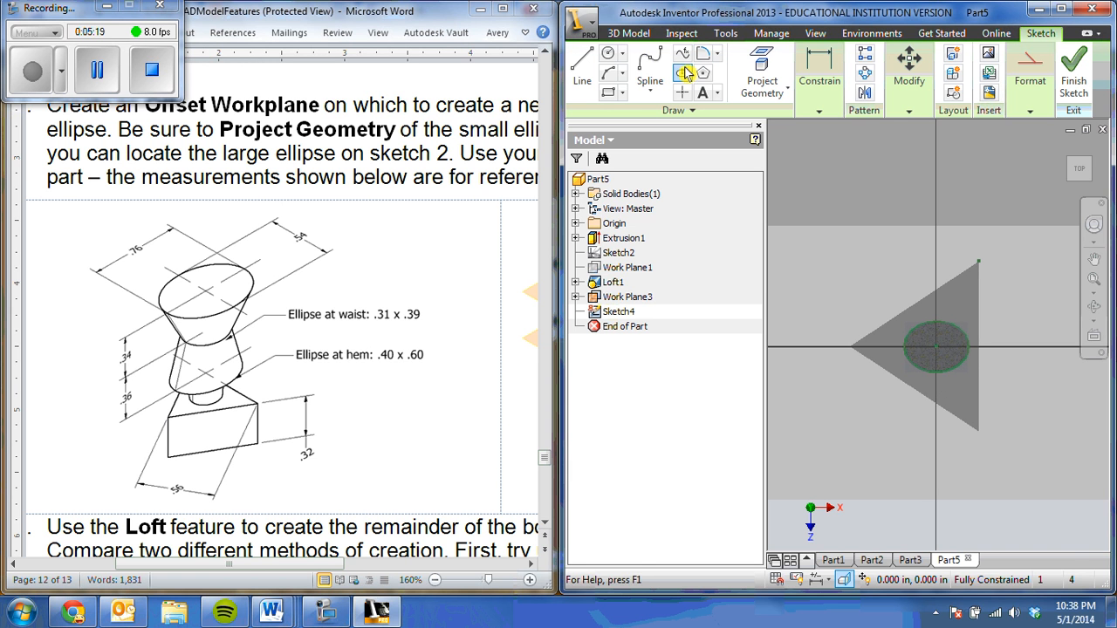
click(936, 347)
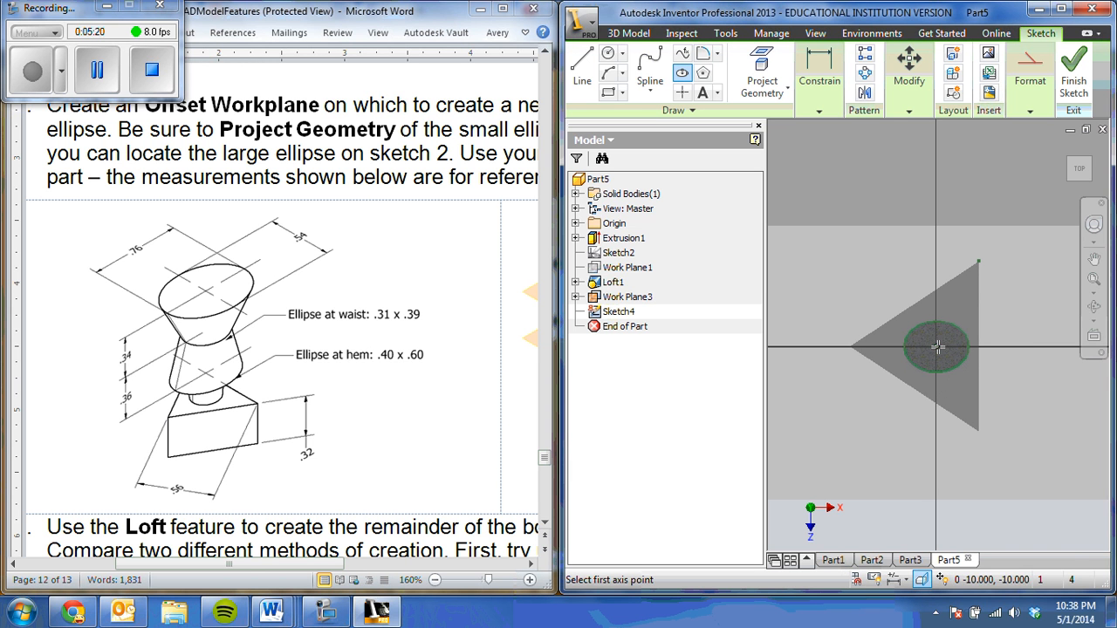
click(999, 347)
click(945, 304)
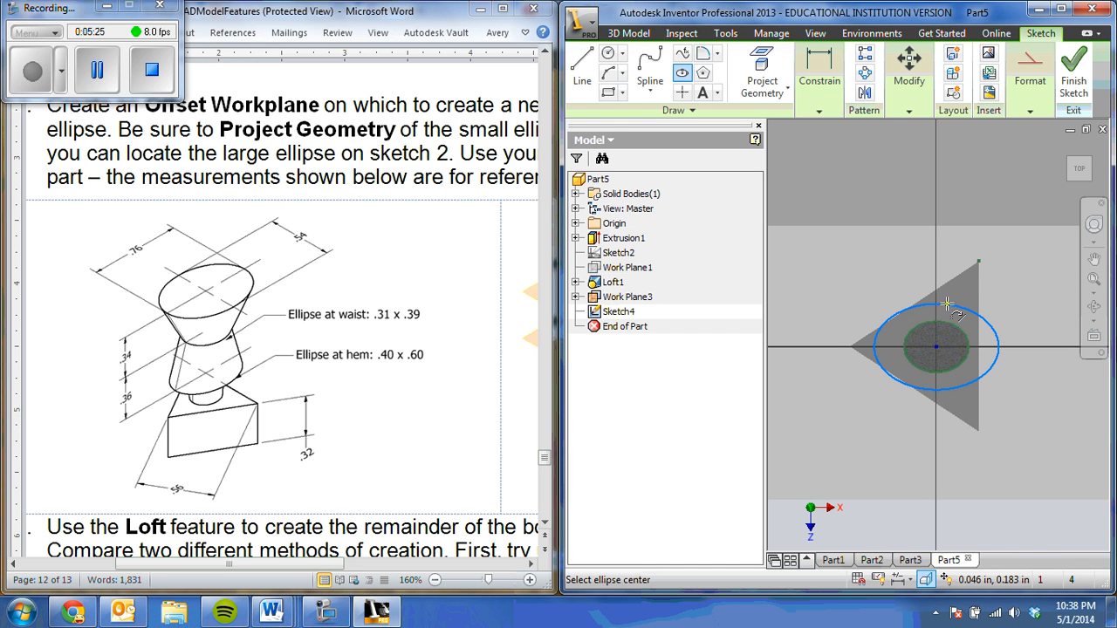
Dimension the larger ellipse's vertical radius as .2 in.
key(d)
click(997, 325)
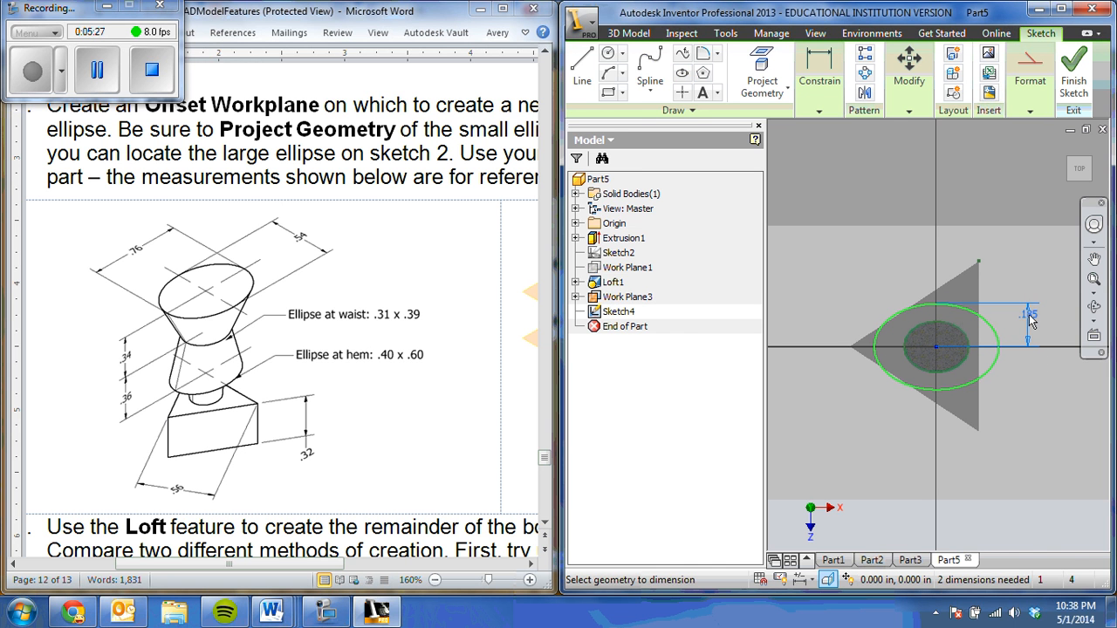
click(1030, 323)
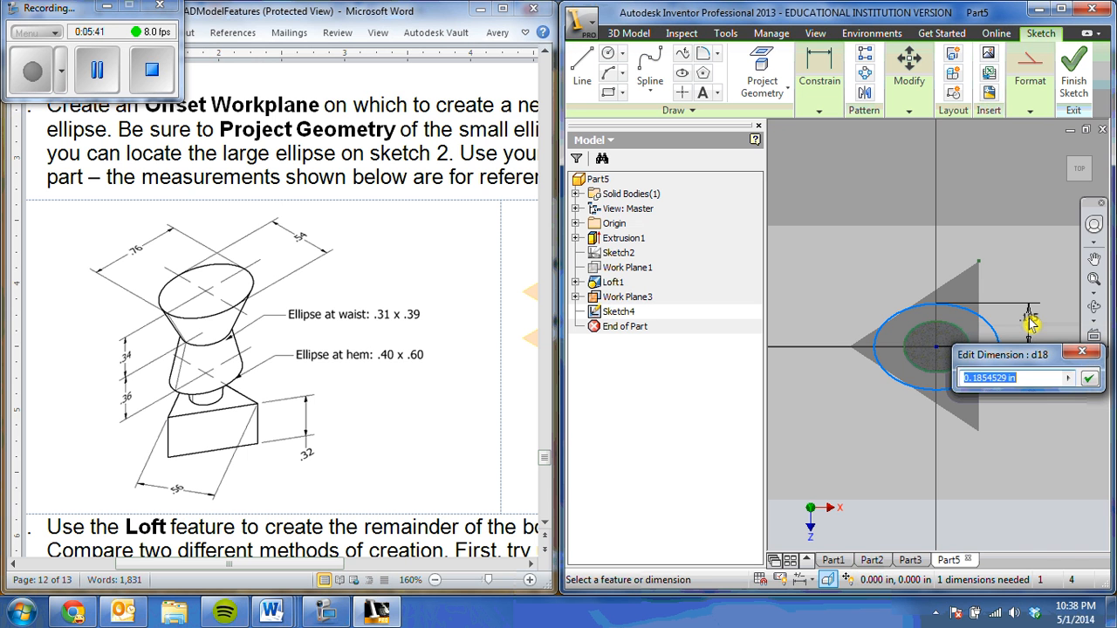
text(.2)
key(Return)
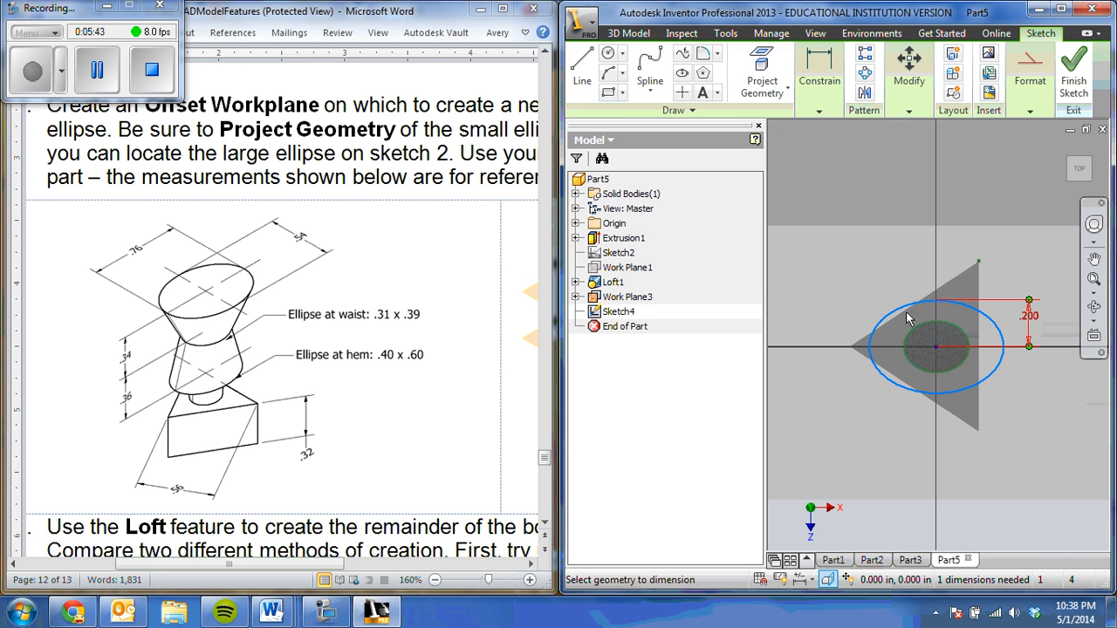
Dimension the larger ellipse's horizontal radius as .3 in and finish the sketch.
click(925, 311)
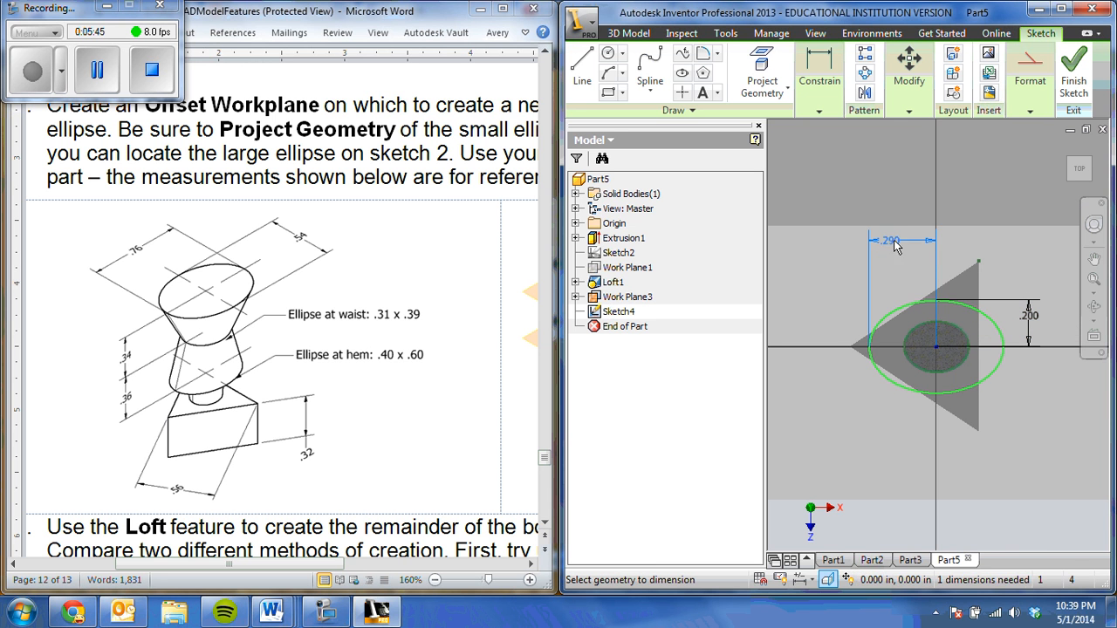
click(907, 239)
text(.3)
key(Return)
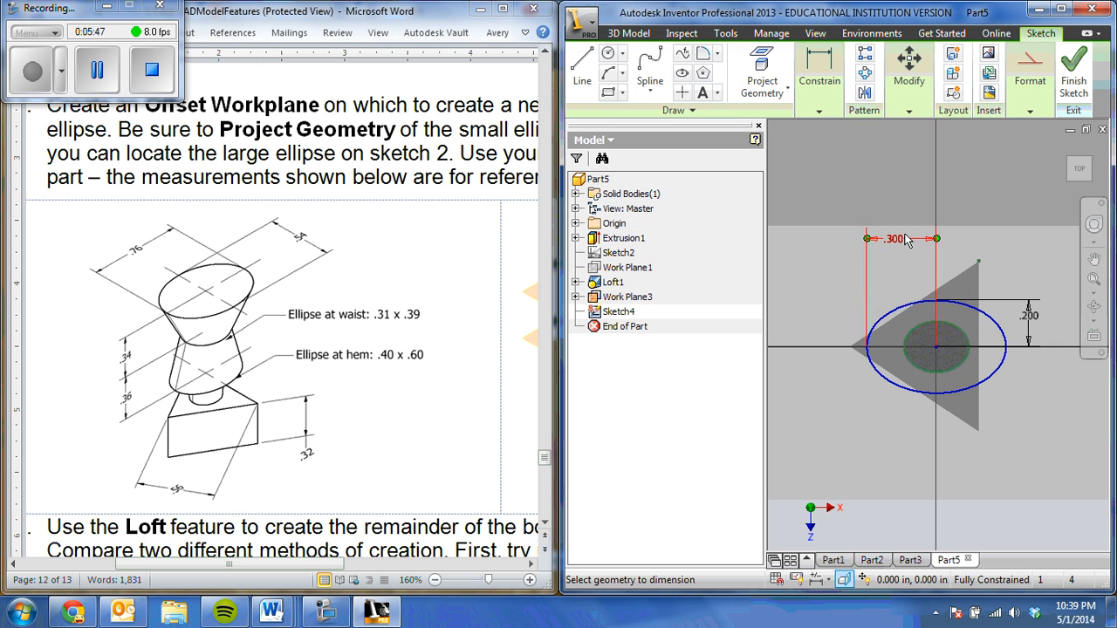
click(1064, 95)
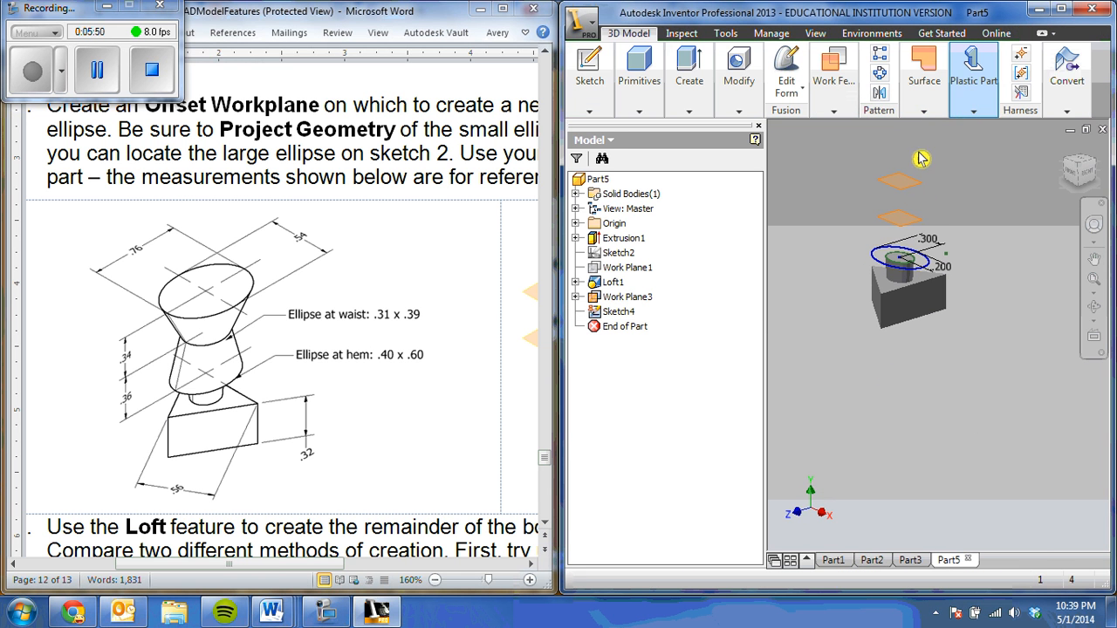
Start a sketch on the lower offset work plane and slice the graphics at the sketch plane.
click(589, 65)
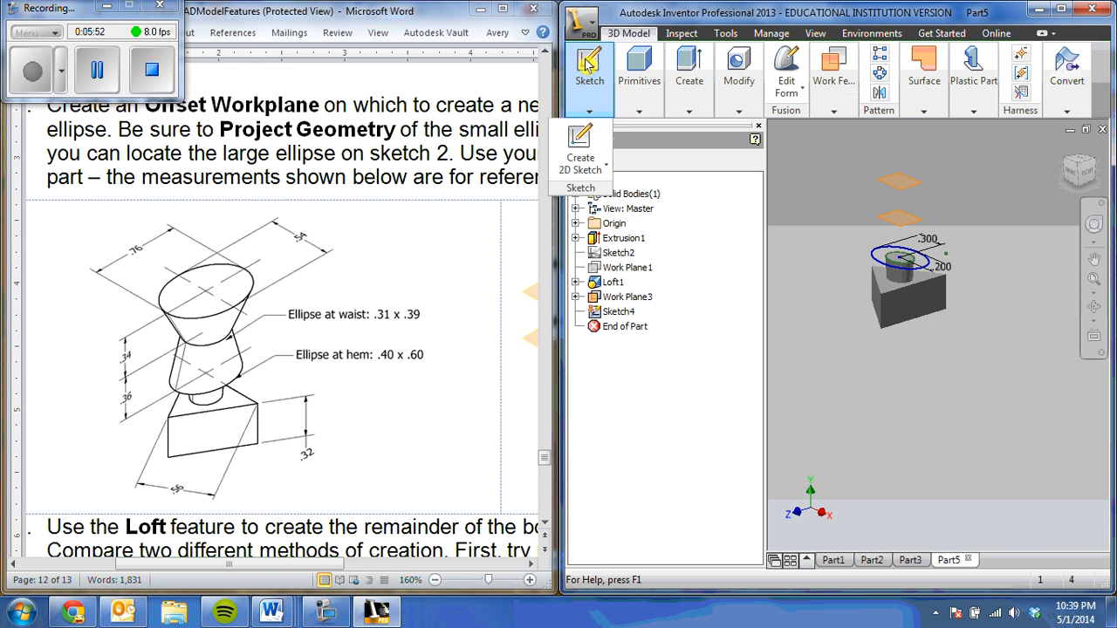
click(580, 144)
click(901, 229)
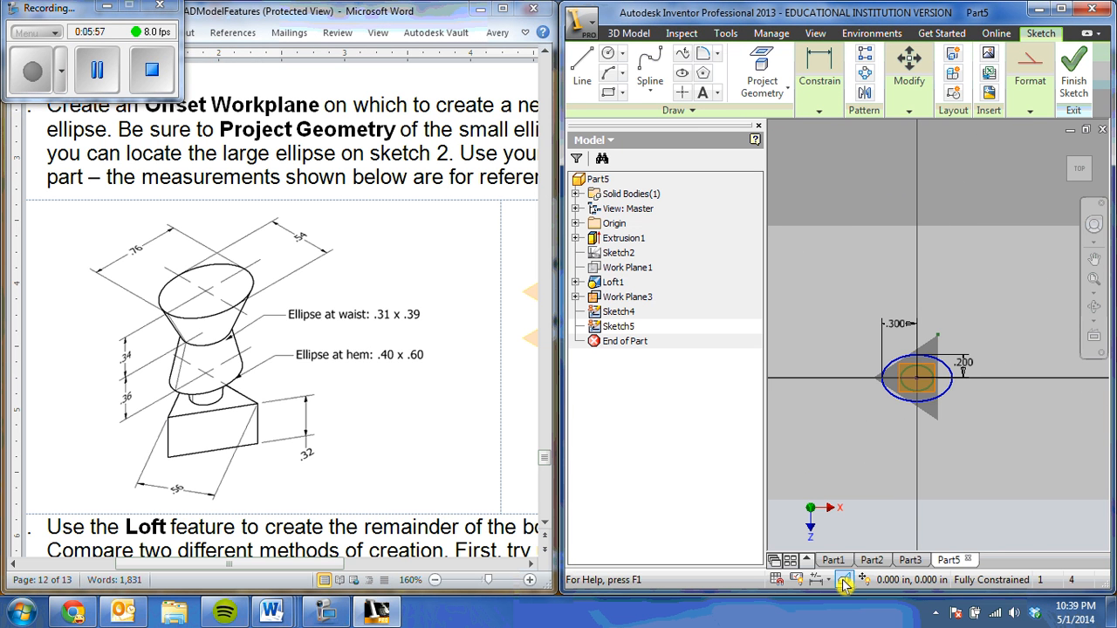
scroll(926, 392, down, 5)
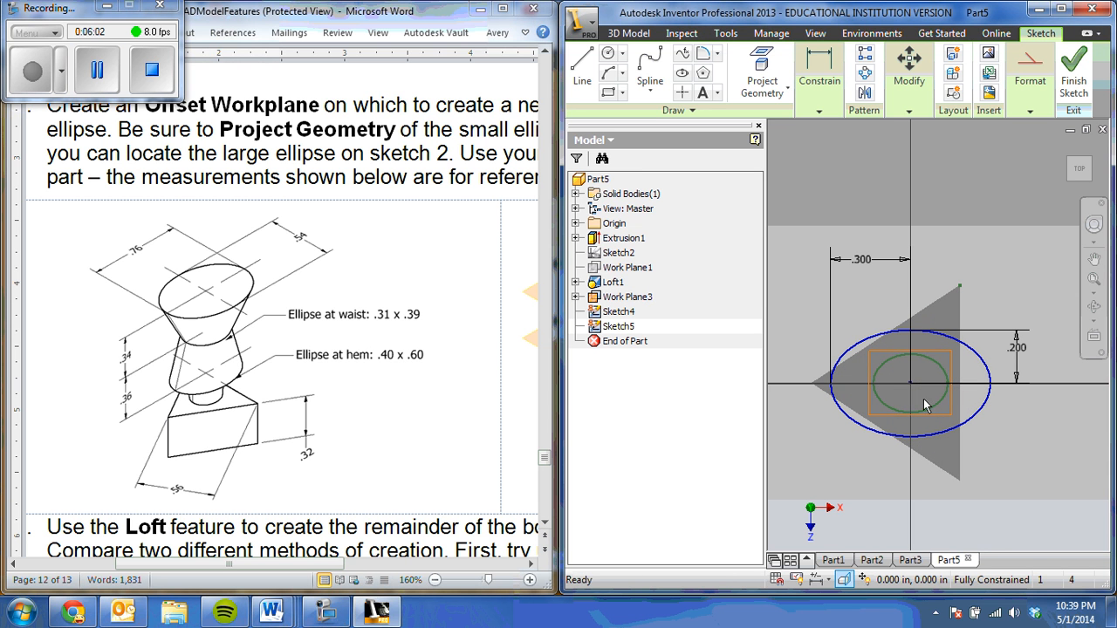
Draw the waist ellipse at the origin, about .21 in in horizontal radius and .12 in in vertical radius.
click(759, 63)
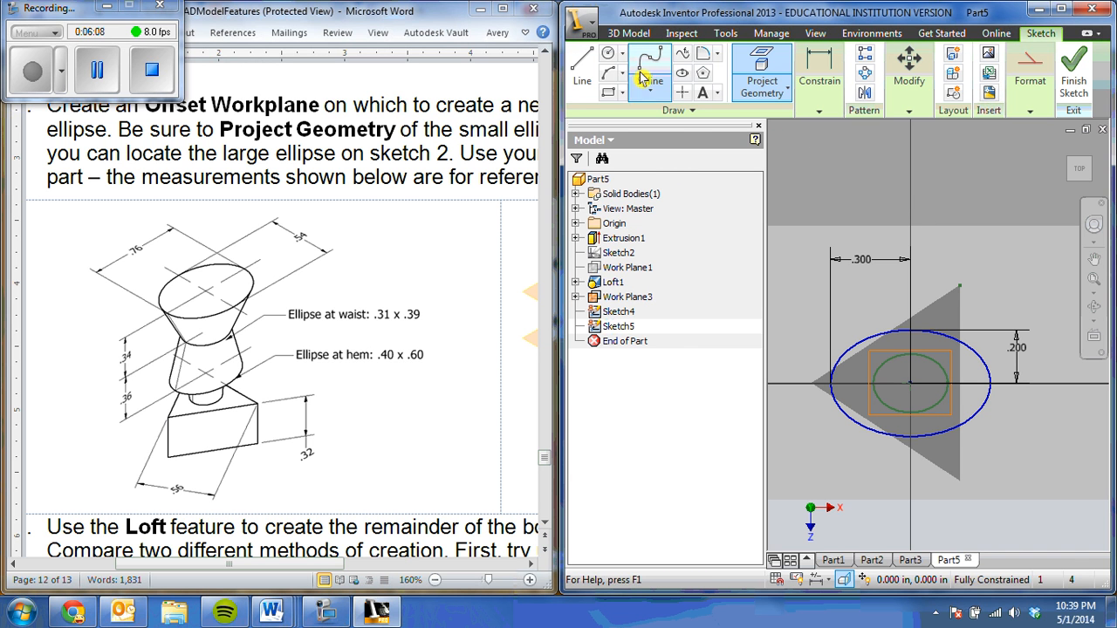
click(683, 73)
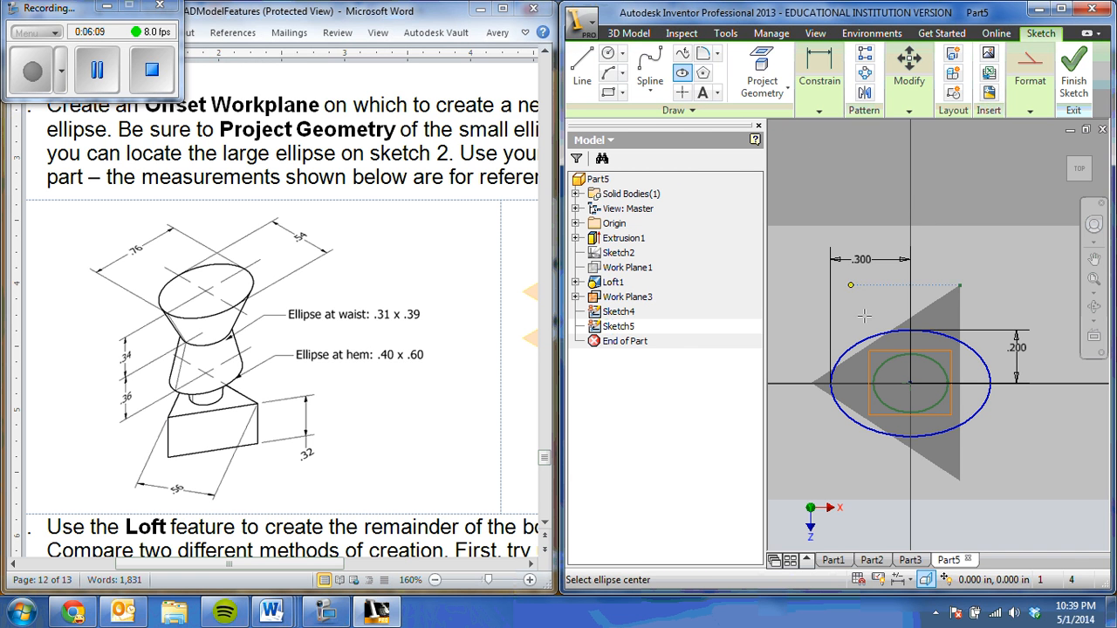
click(910, 382)
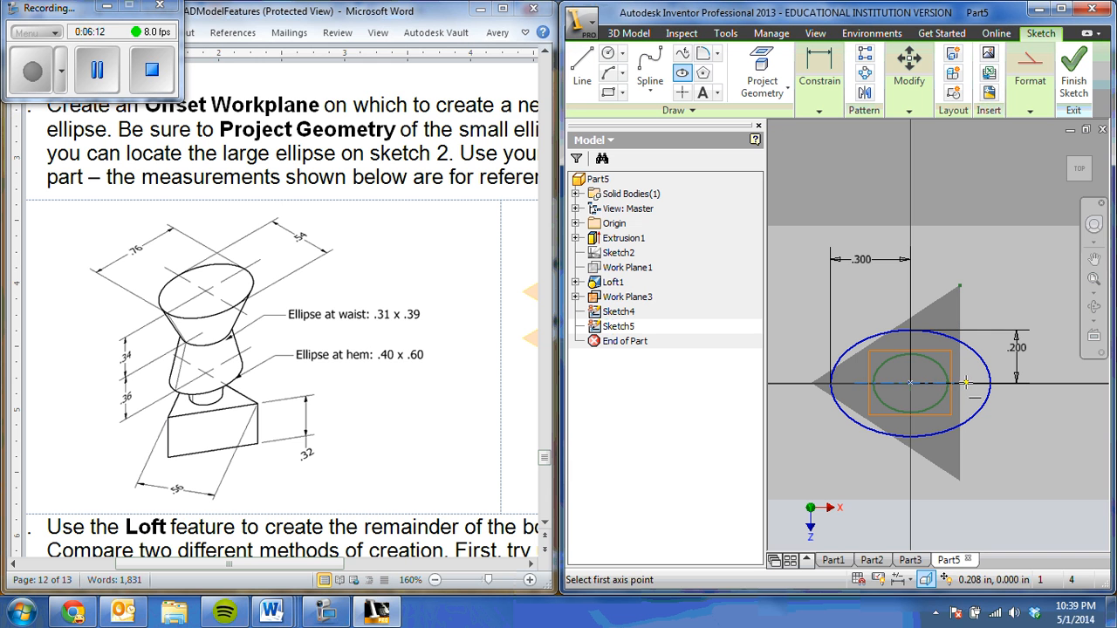
click(966, 382)
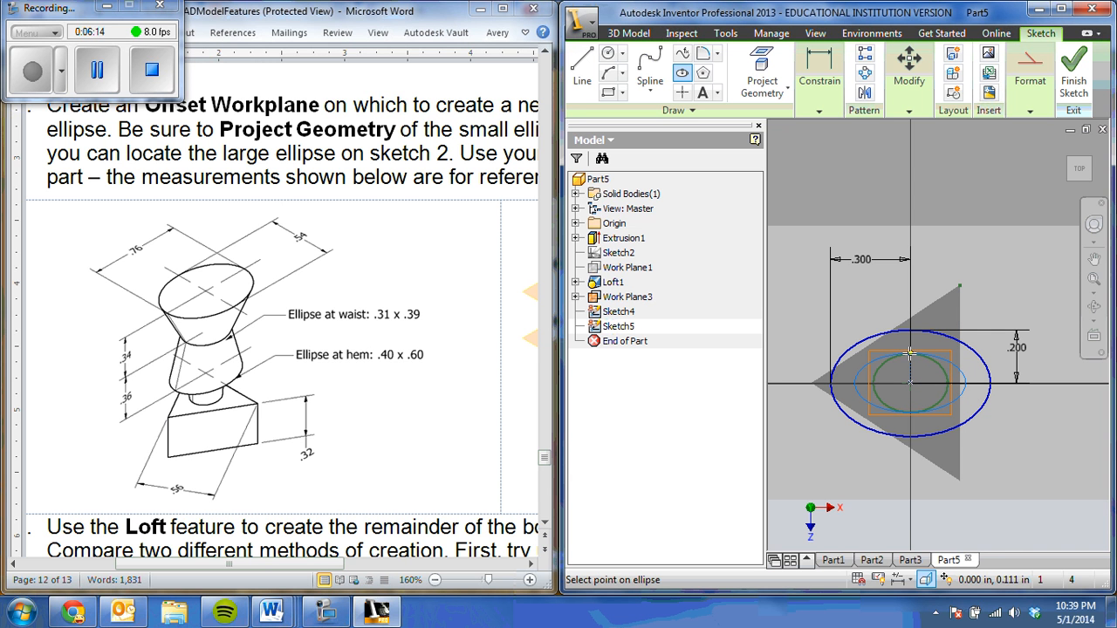
click(910, 352)
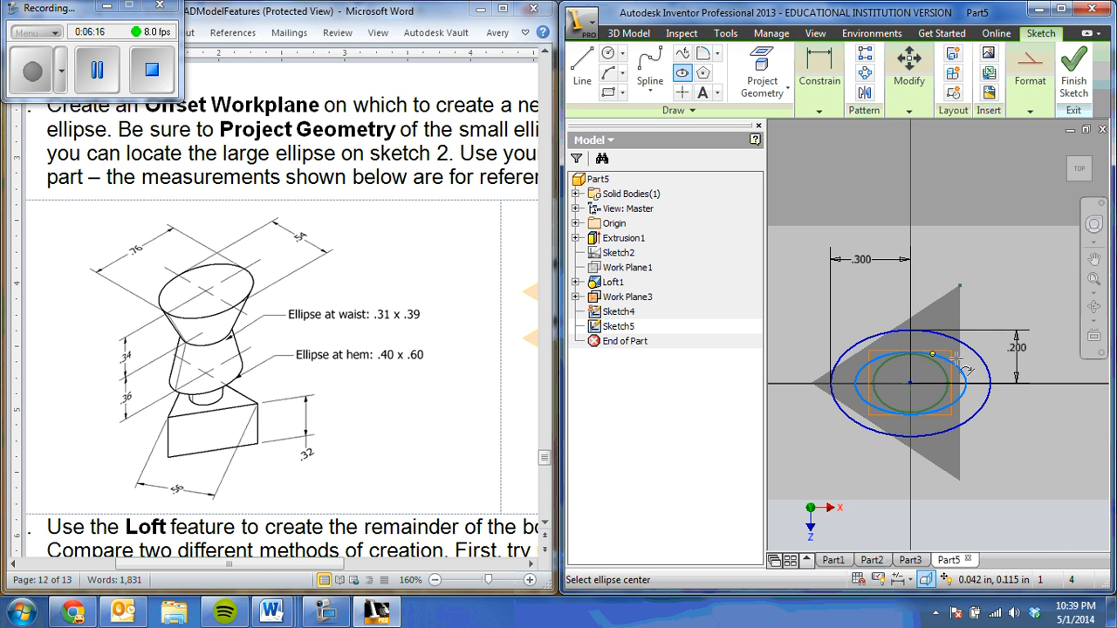
Dimension the waist ellipse's vertical radius as .31/2 in.
key(d)
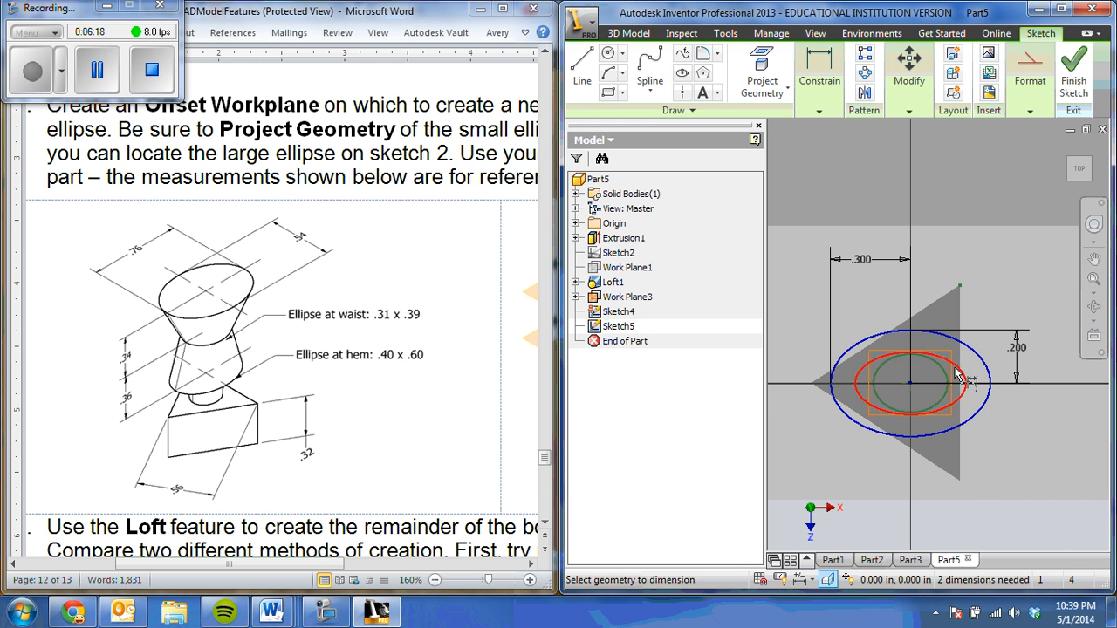
click(966, 381)
click(997, 427)
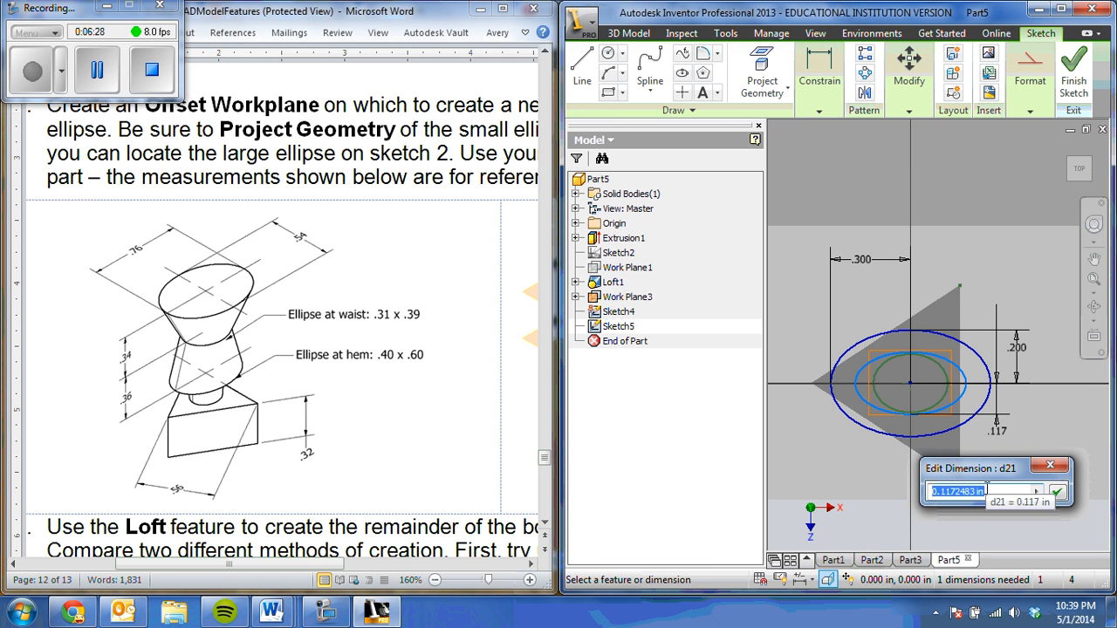
text(.31/2)
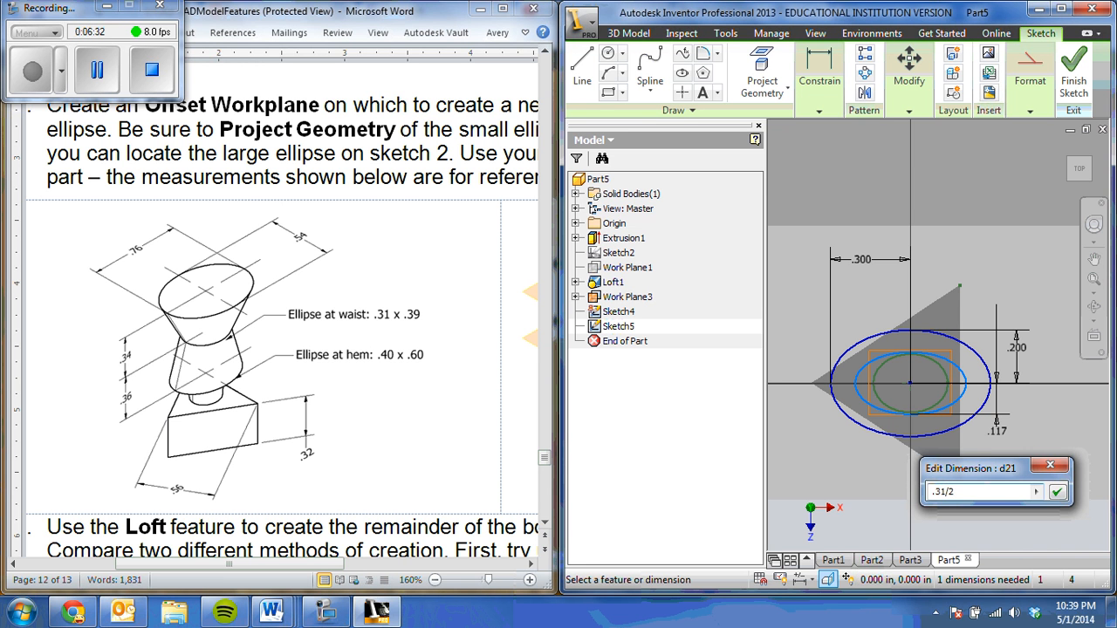
key(Return)
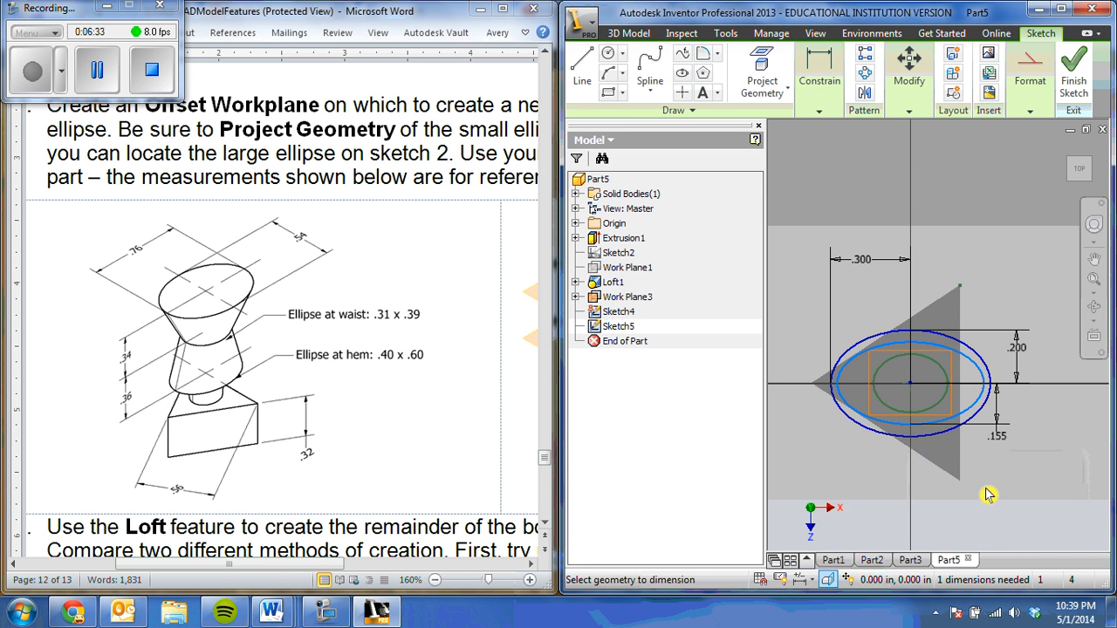
Dimension the waist ellipse's horizontal radius as .39/2 in and finish the sketch.
click(883, 337)
click(872, 295)
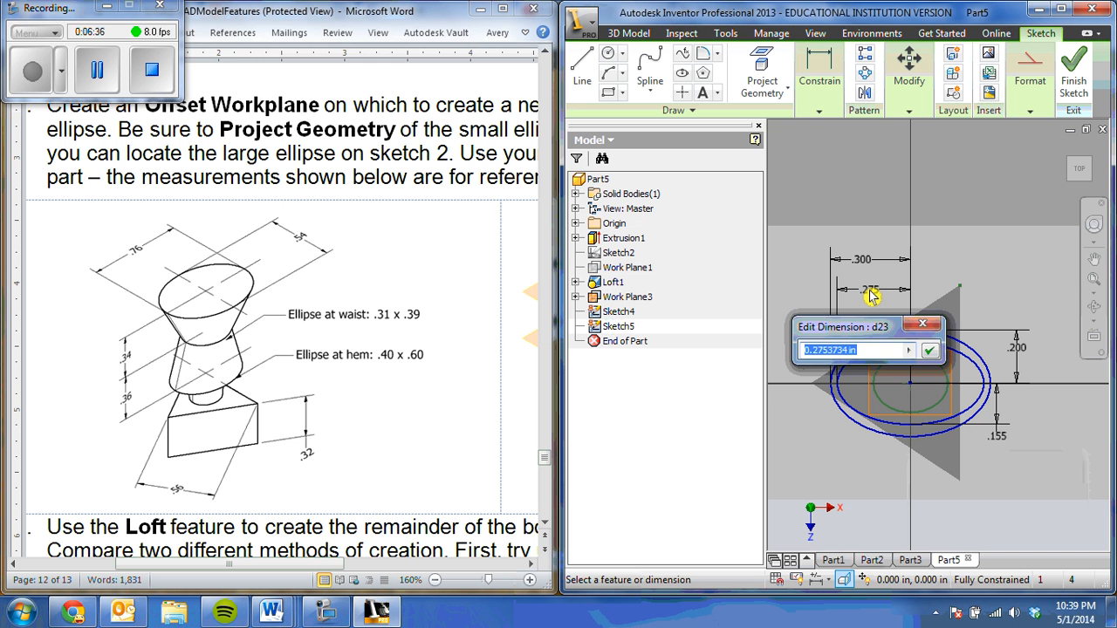
text(.3)
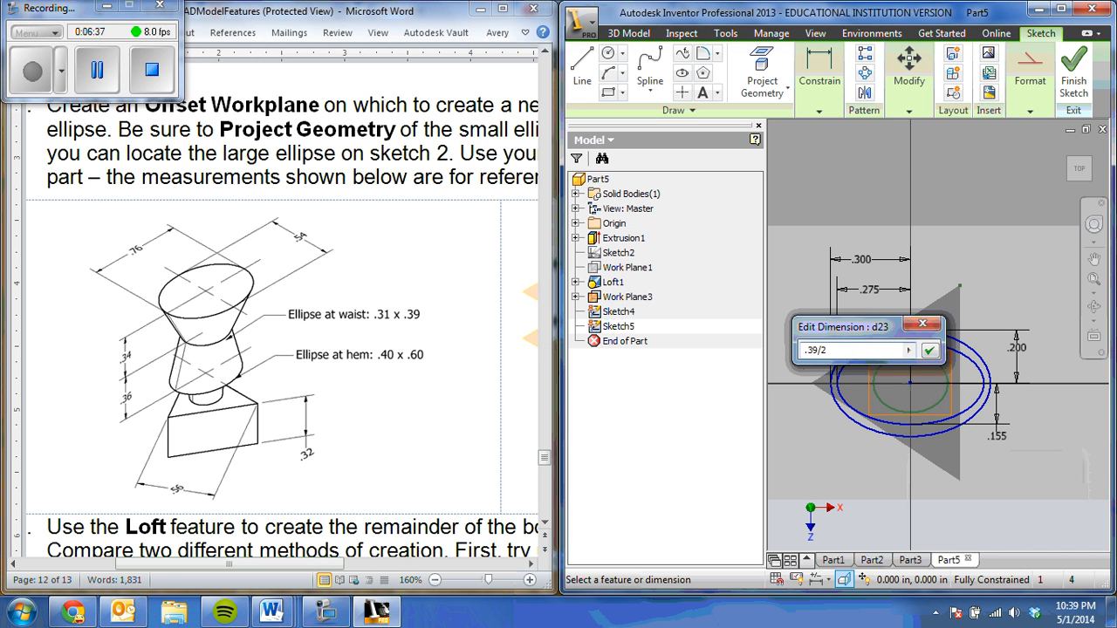
text(9/2)
key(Return)
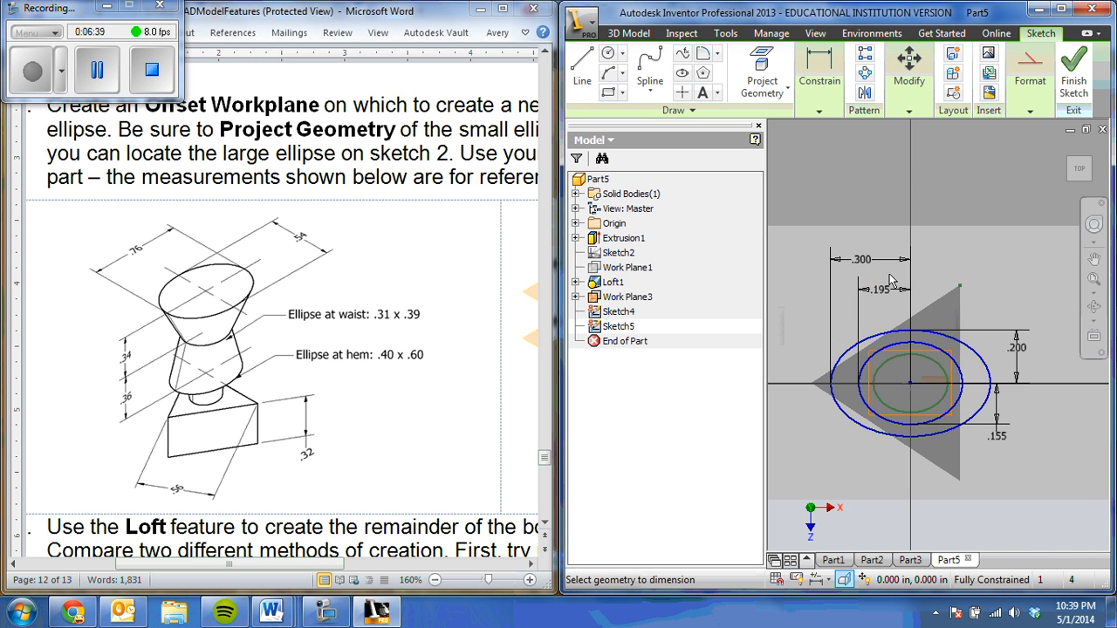
click(1073, 74)
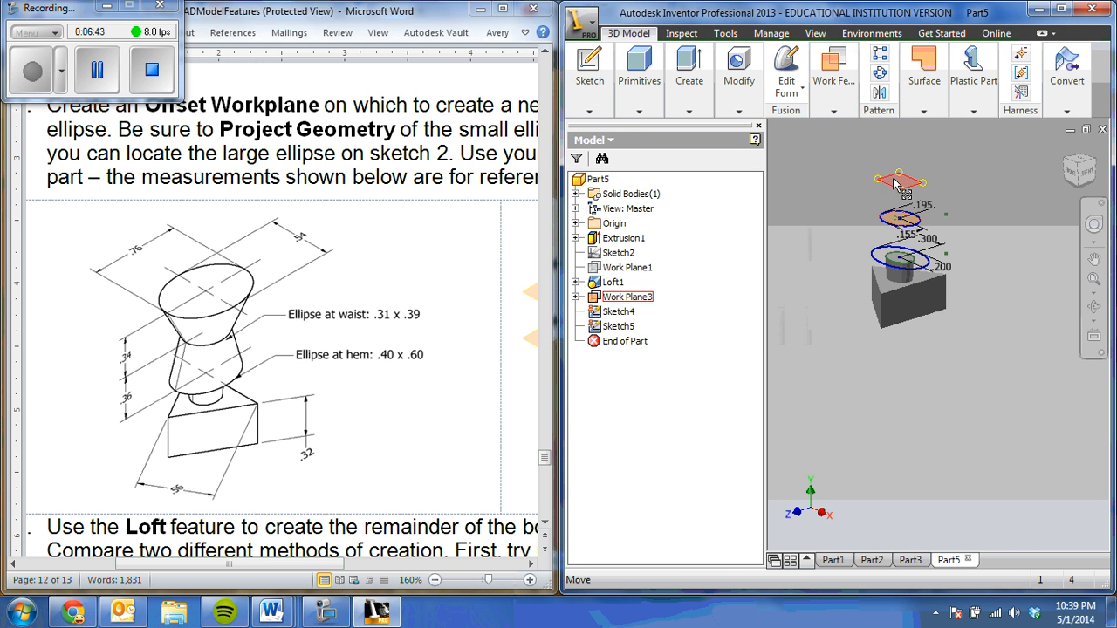
Start a sketch on the uppermost work plane and draw an ellipse centred at the origin, about .25 in in horizontal radius.
click(897, 181)
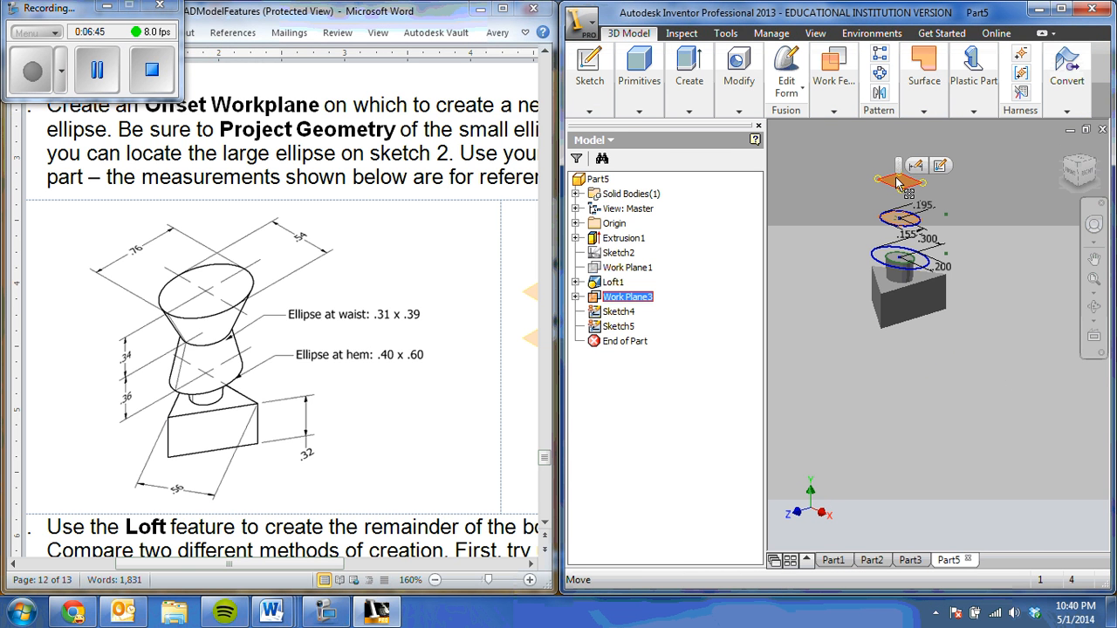
key(s)
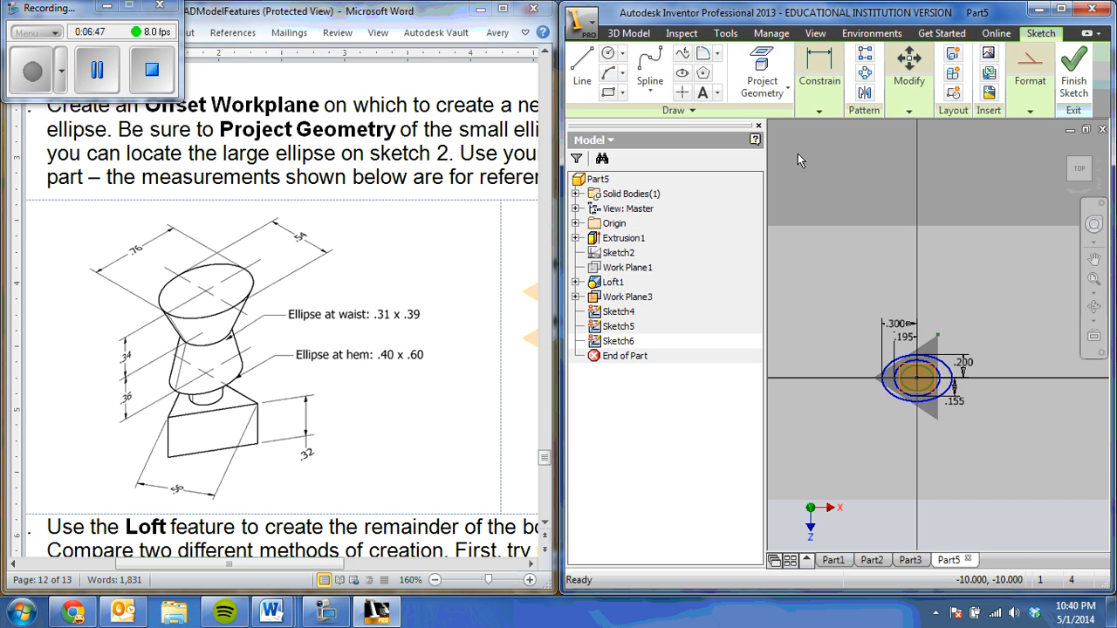
key(p)
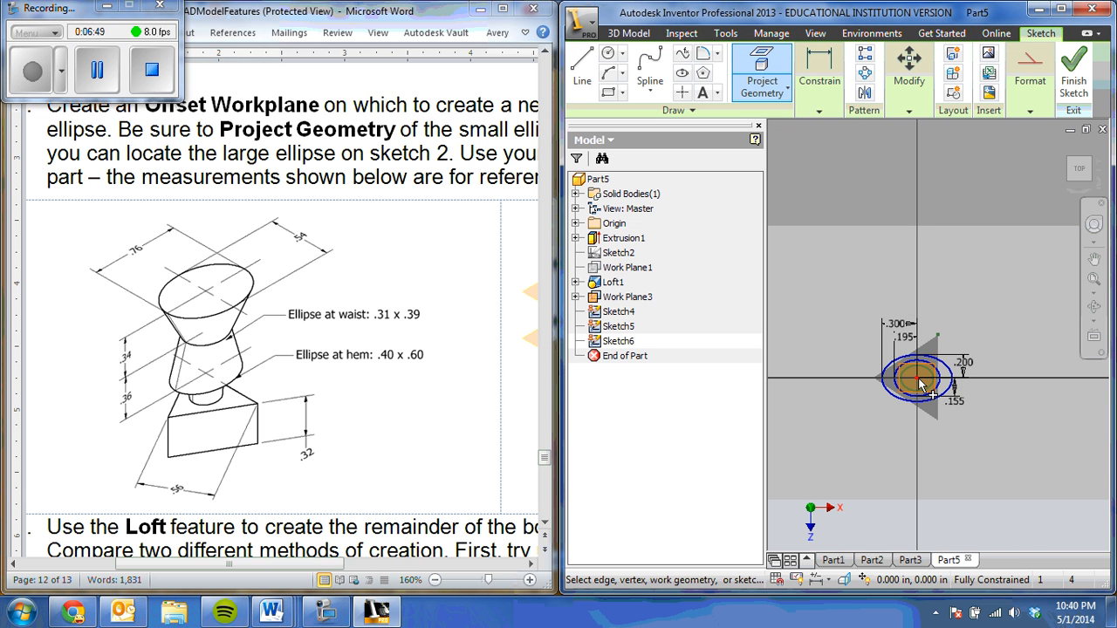
scroll(918, 378, up, 3)
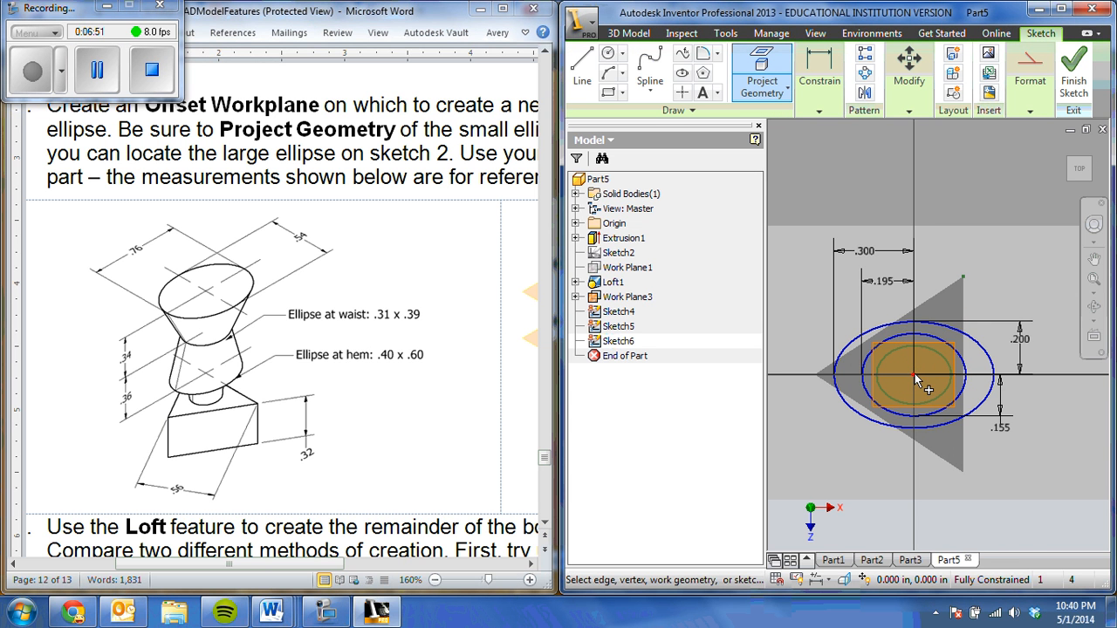
click(818, 110)
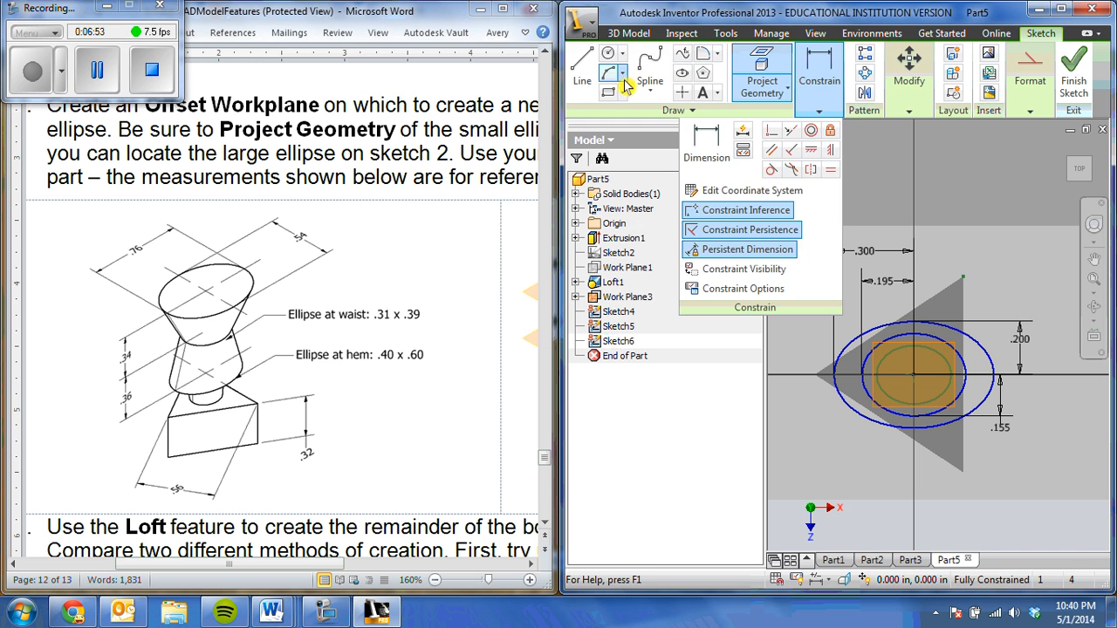
click(682, 72)
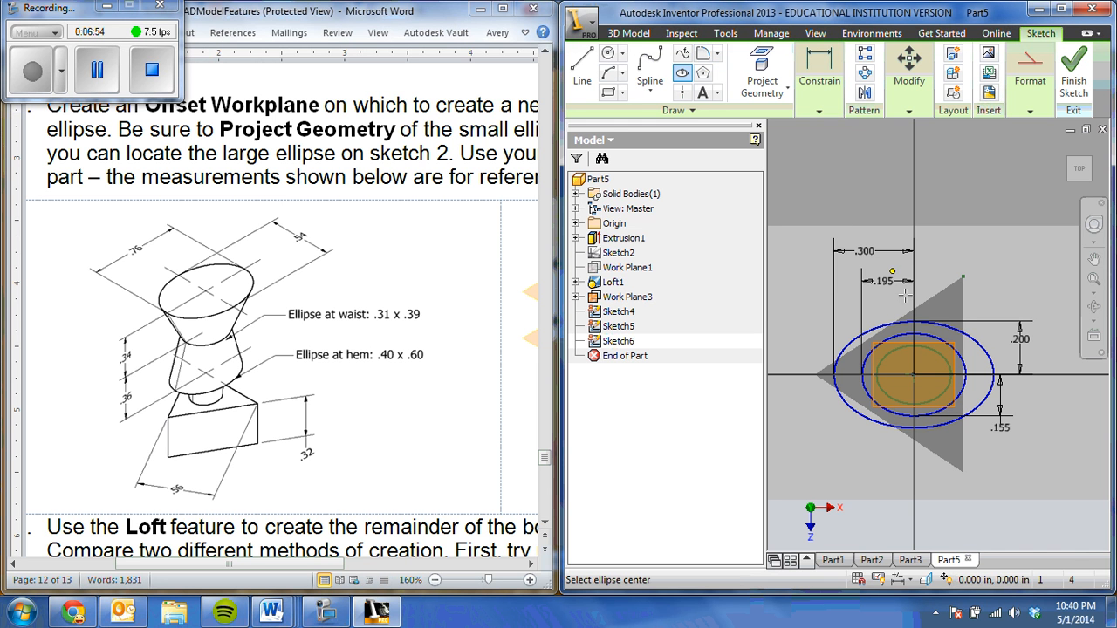
click(914, 373)
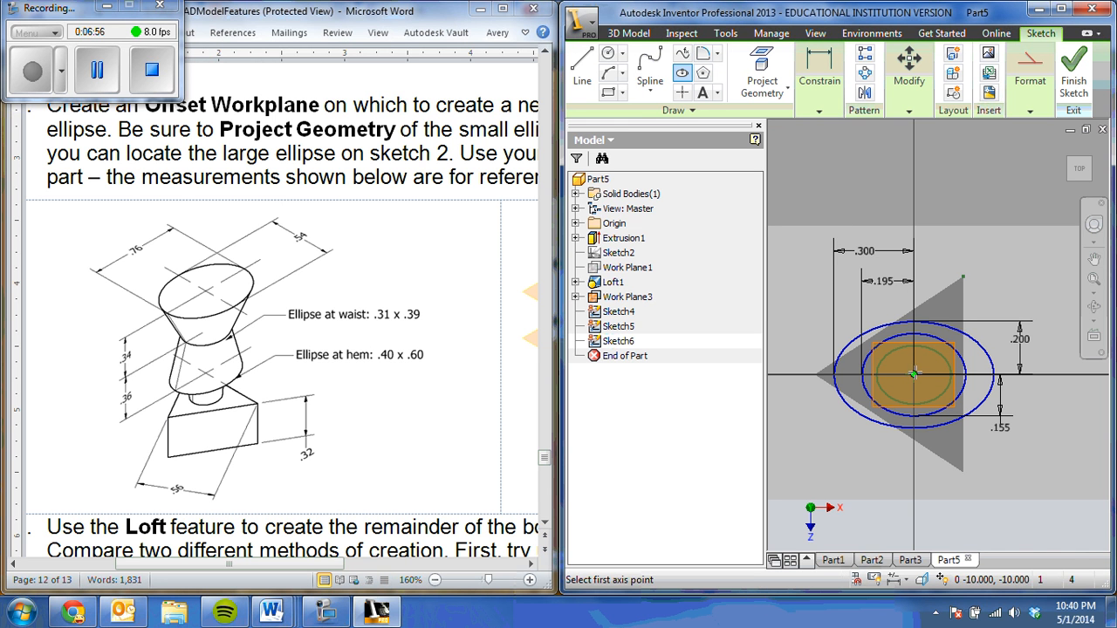
click(943, 334)
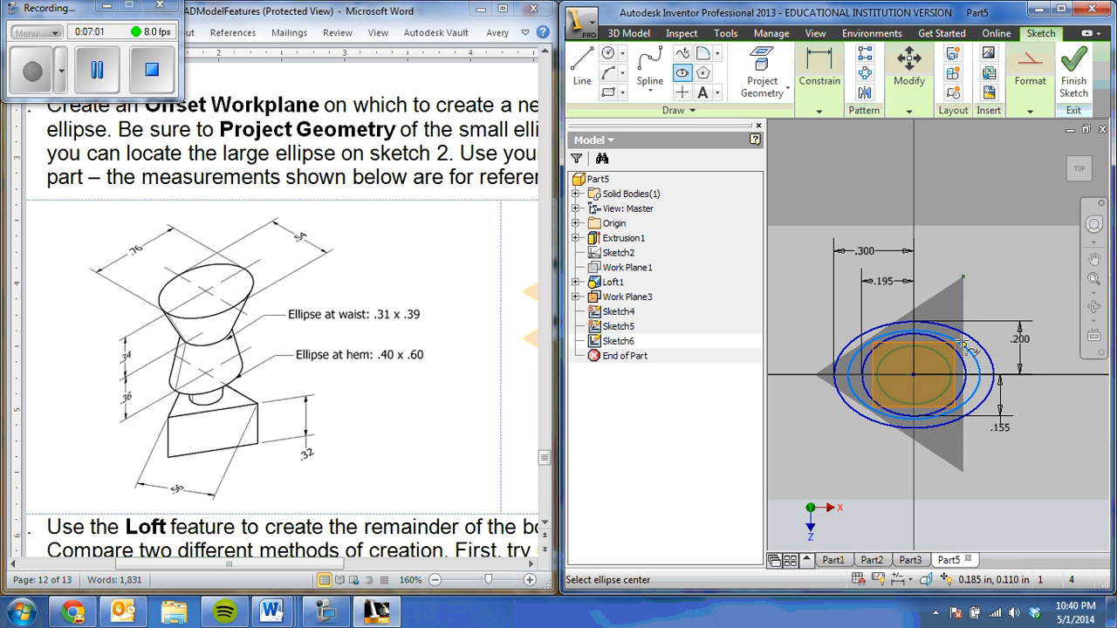
Dimension the top ellipse's horizontal radius as .76/2 in.
key(d)
click(968, 349)
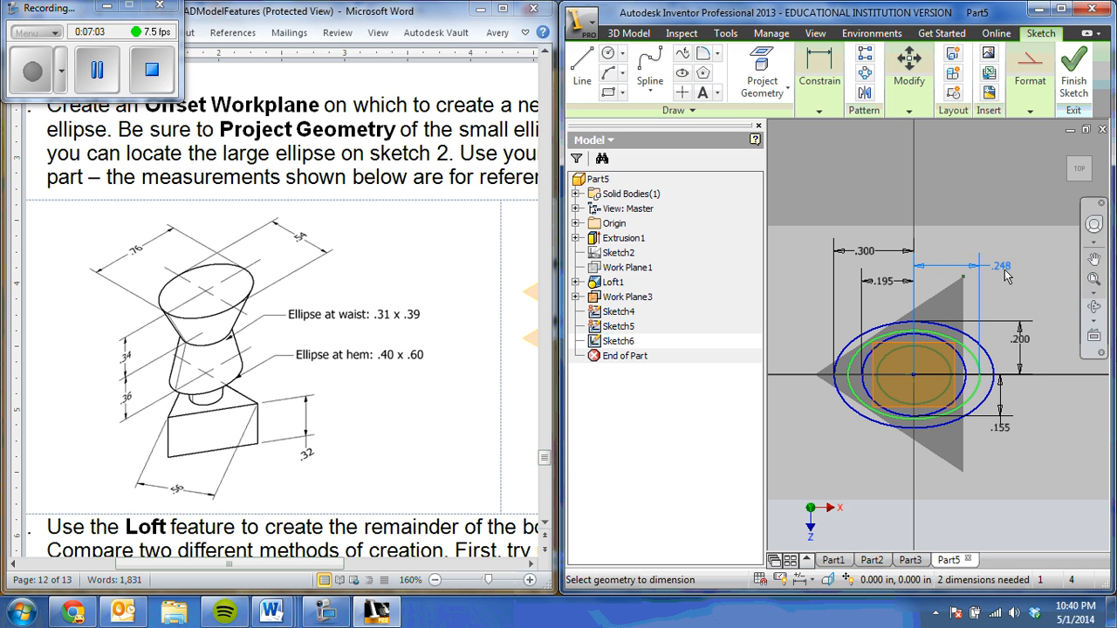
click(1005, 291)
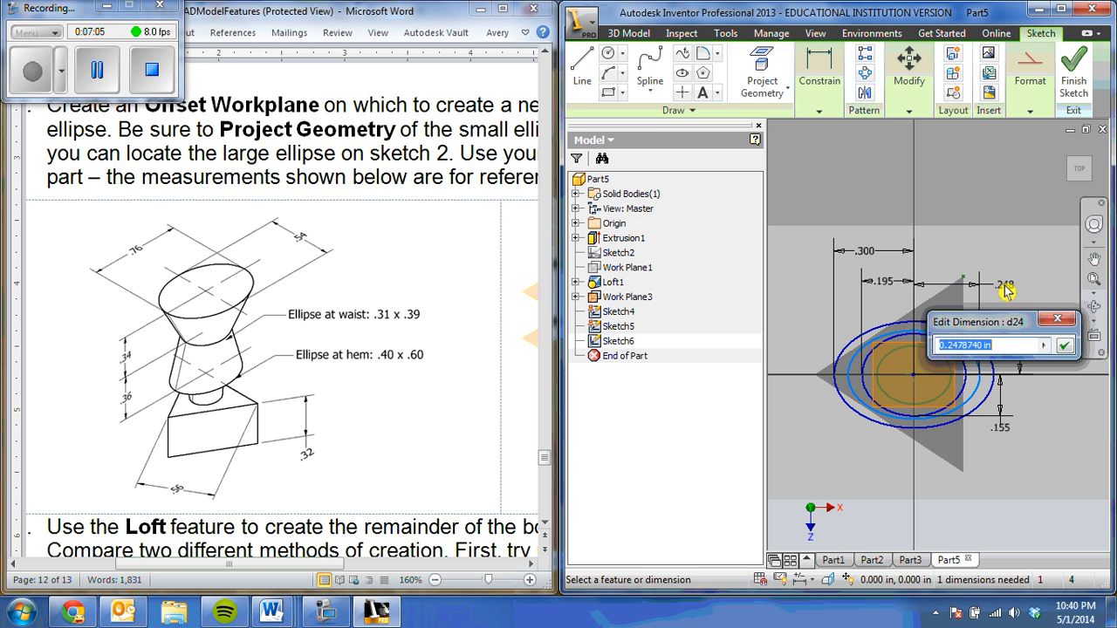
text(.76)
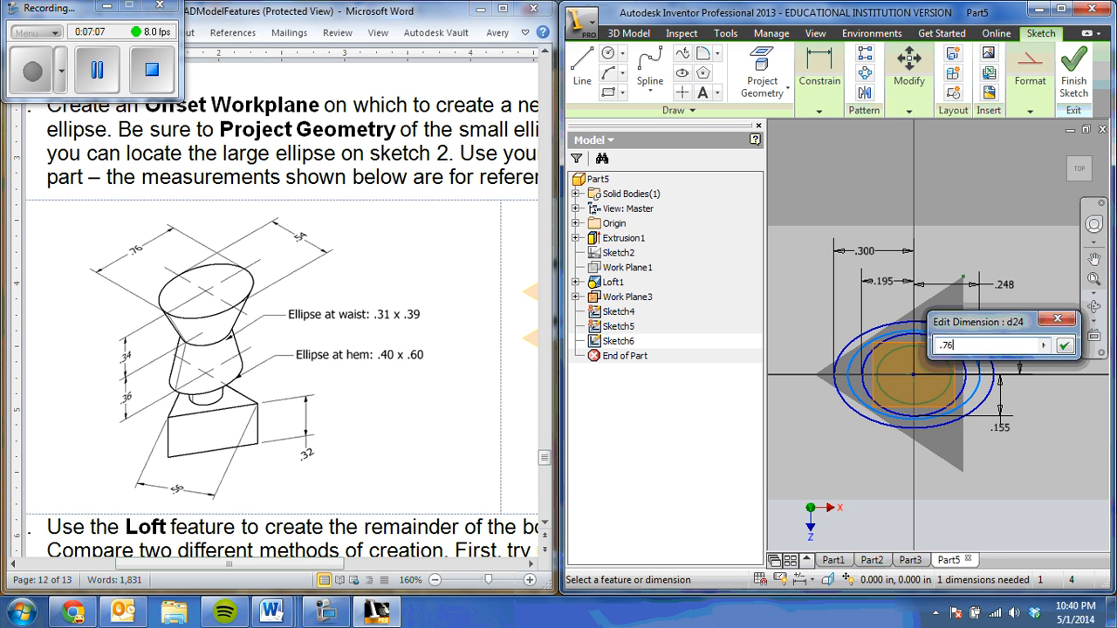
text(/)
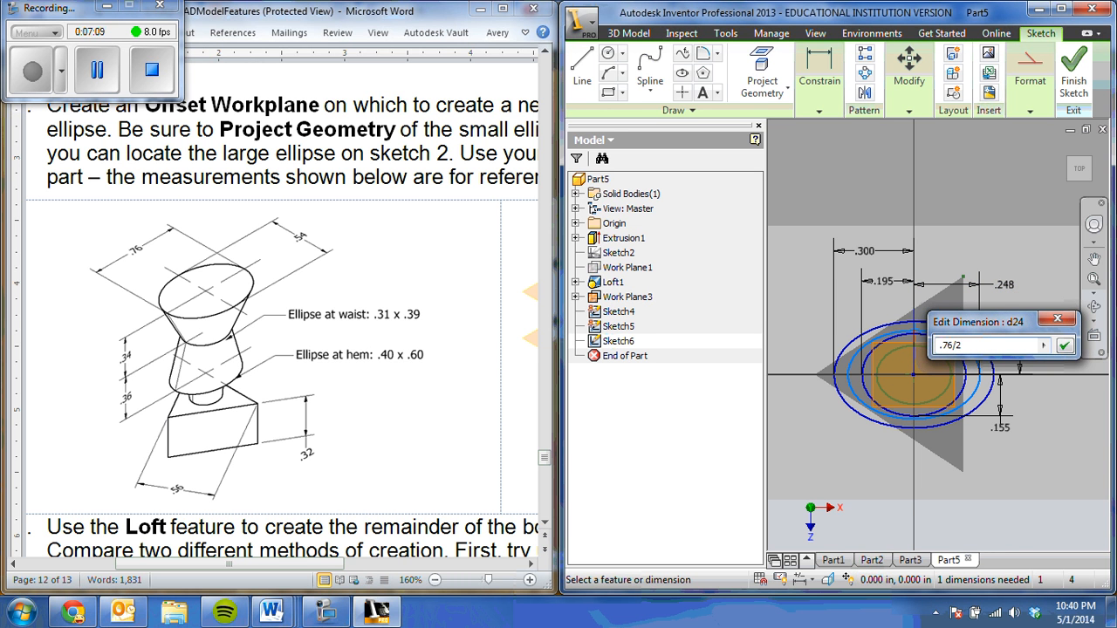
text(2)
key(Return)
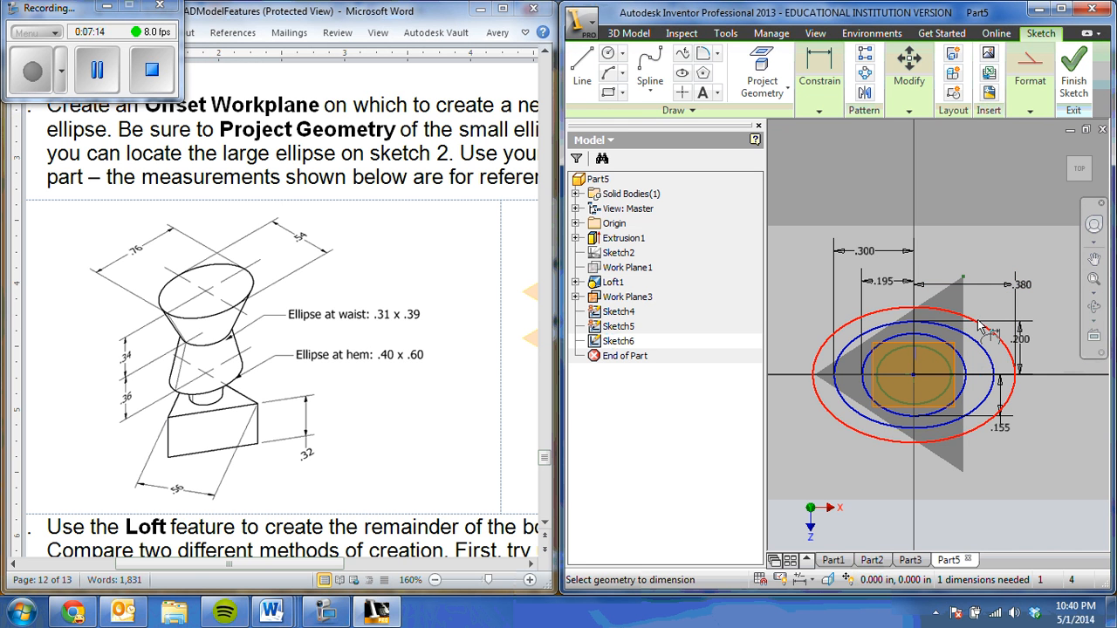
Dimension the top ellipse's vertical radius as .54/2 in and finish the sketch.
click(978, 322)
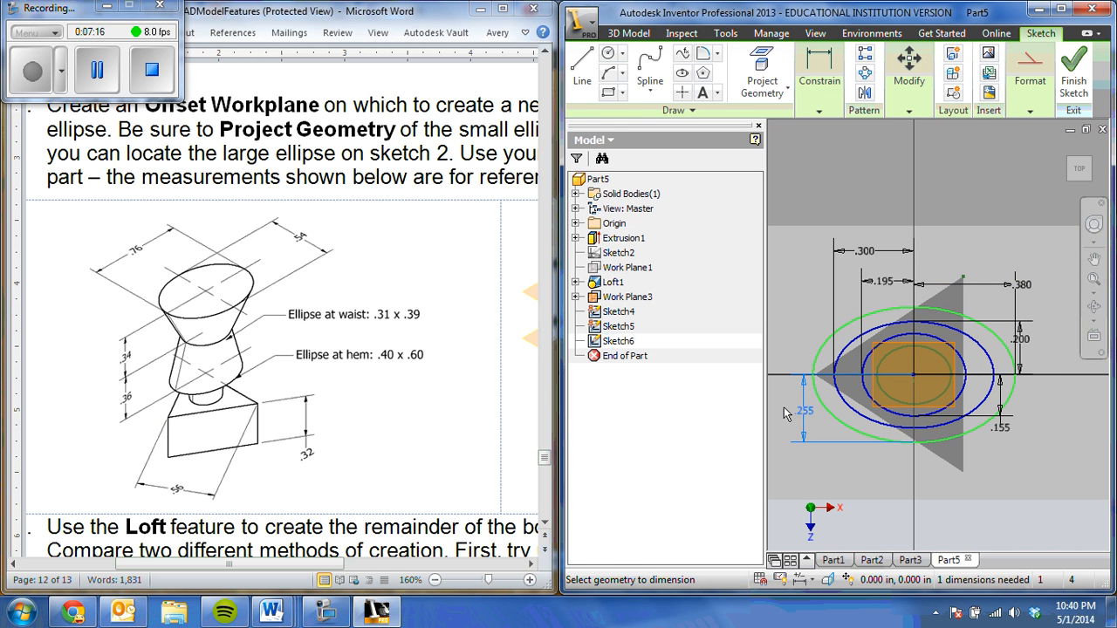
click(808, 424)
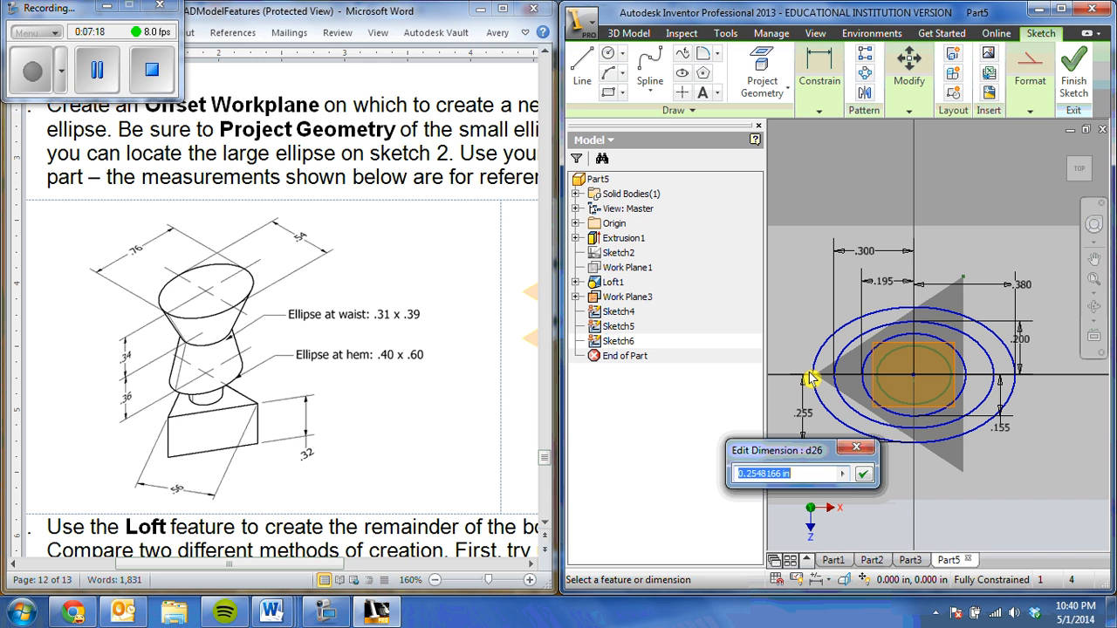
text(.54/2)
key(Return)
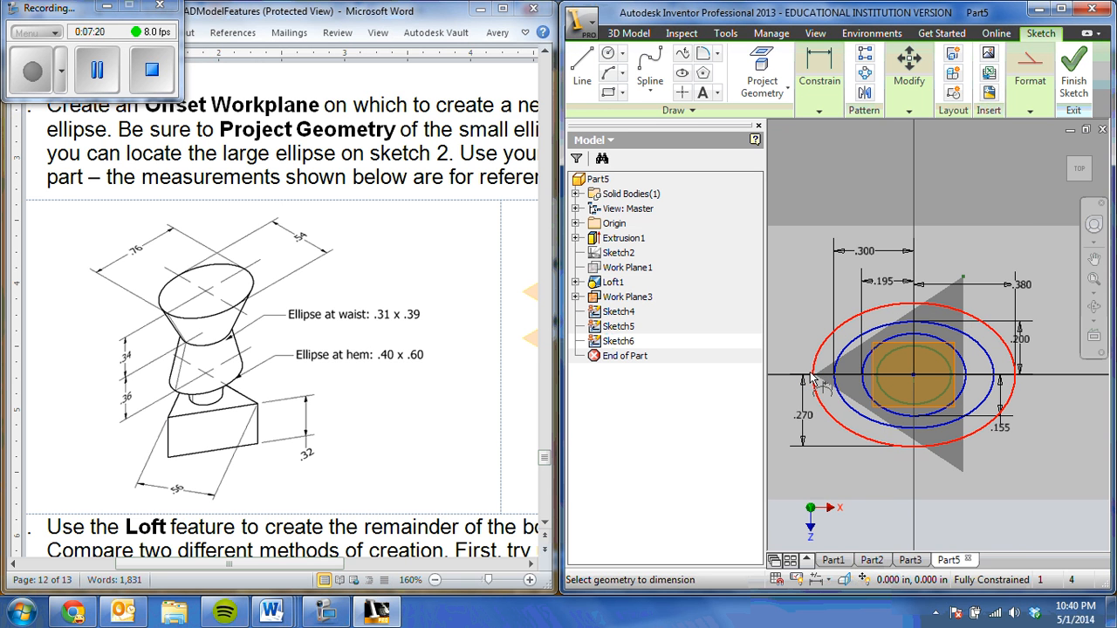
click(1075, 66)
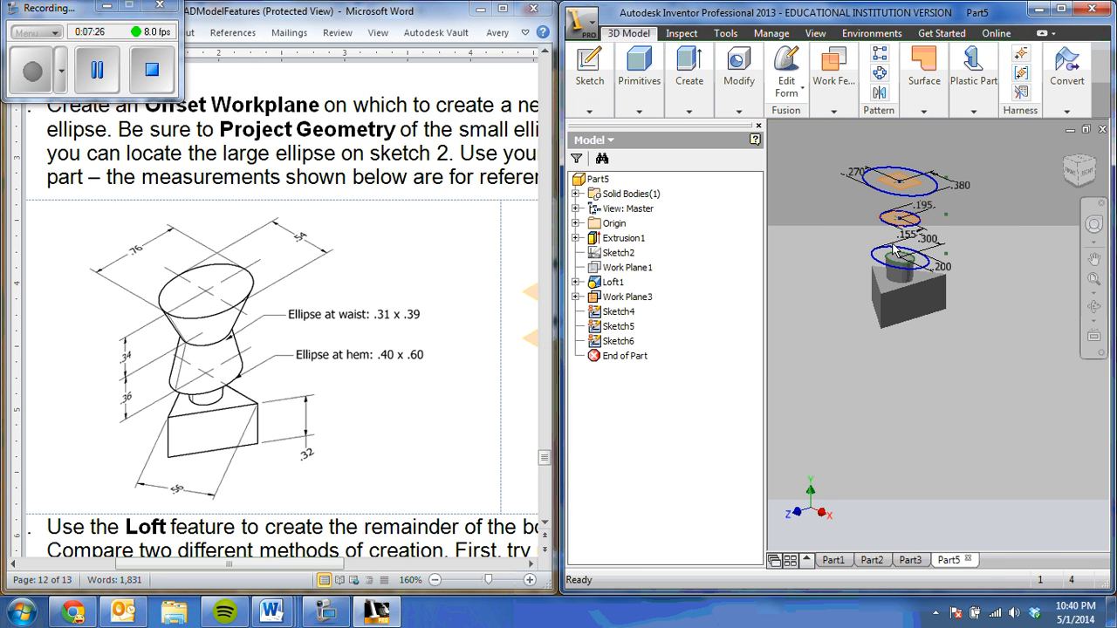
click(639, 98)
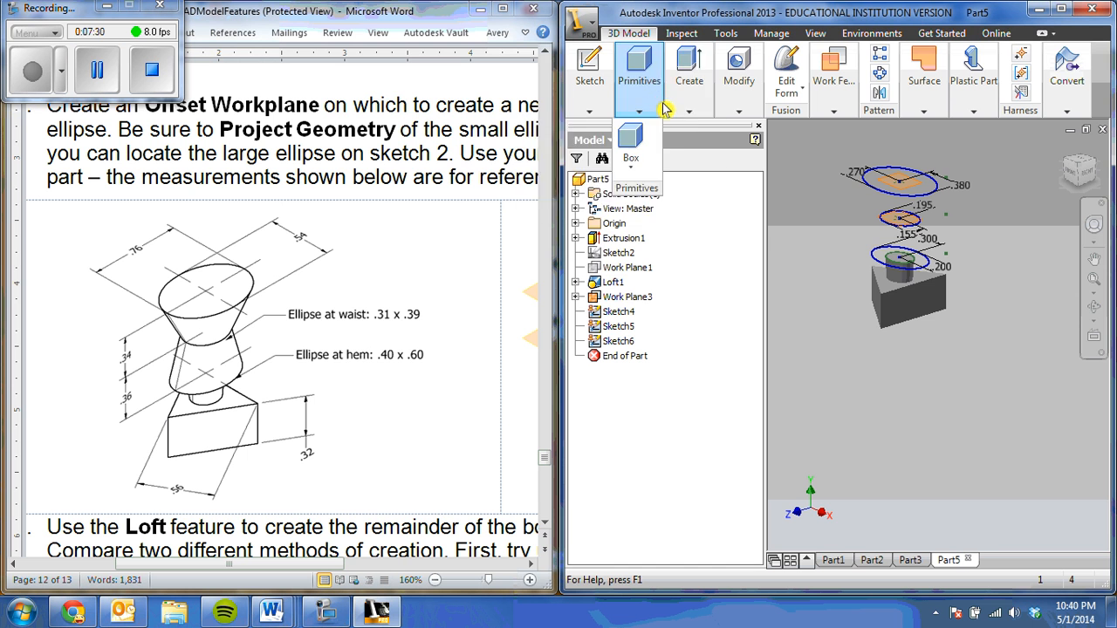
click(679, 111)
click(629, 130)
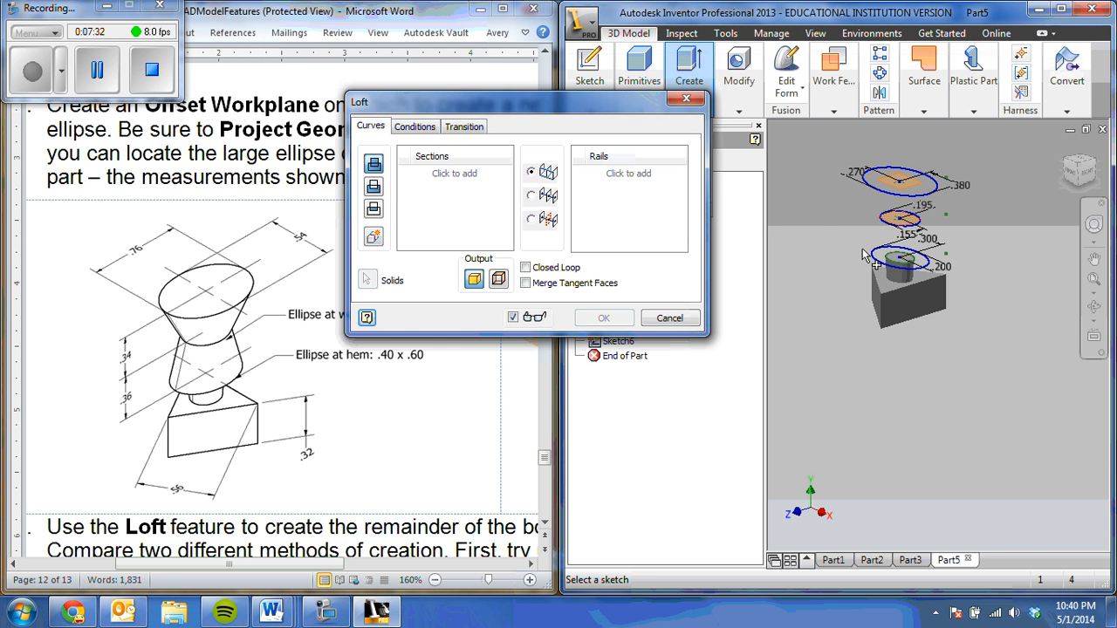
click(874, 259)
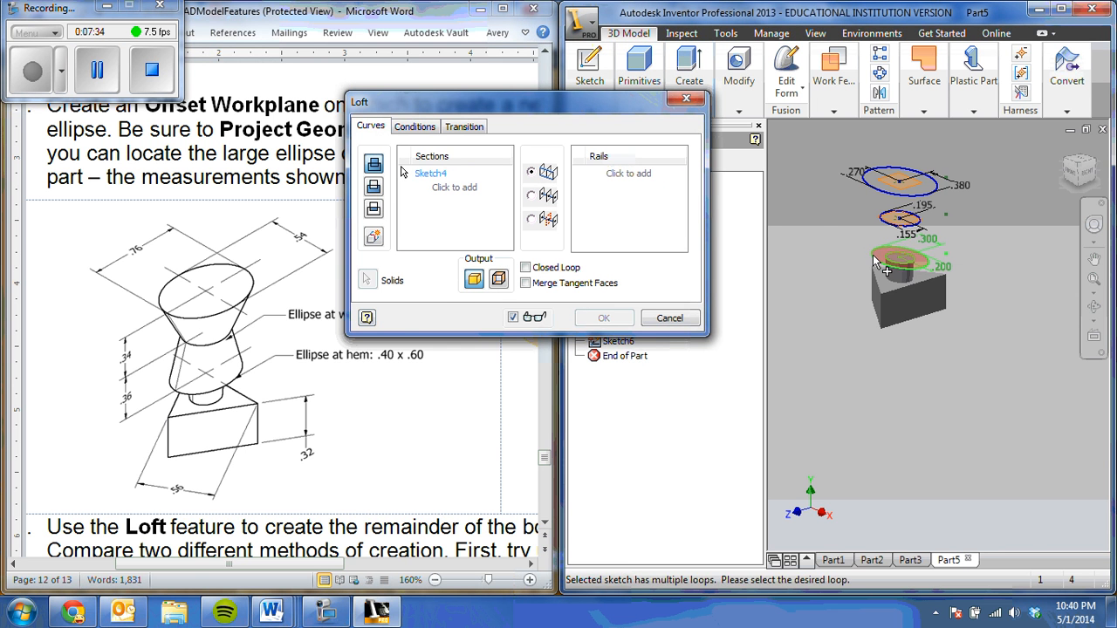
scroll(894, 262, down, 4)
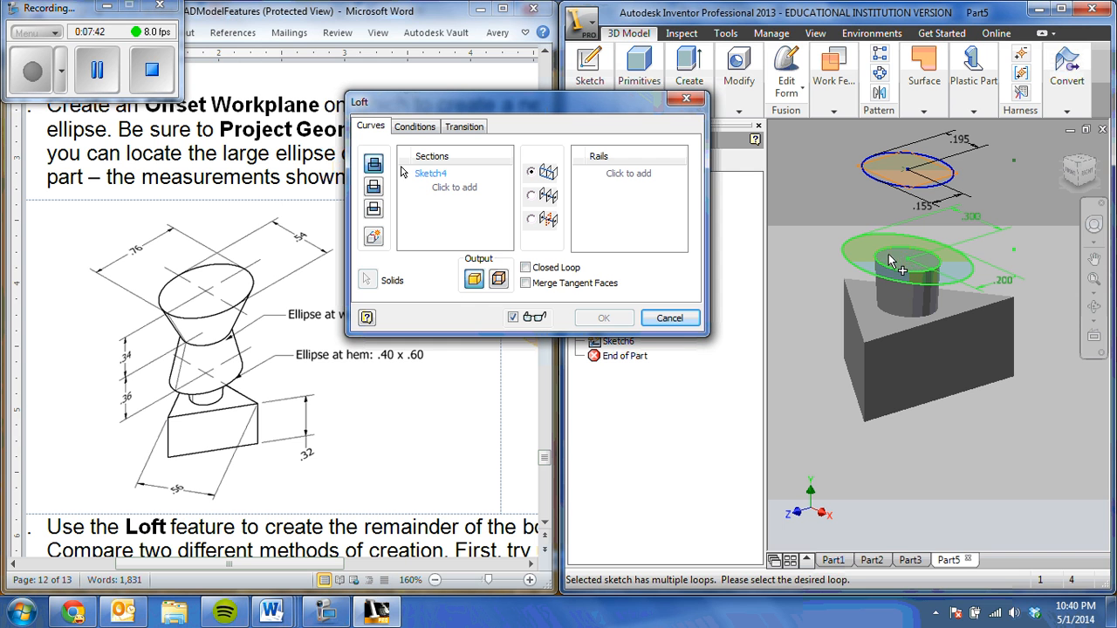
click(454, 188)
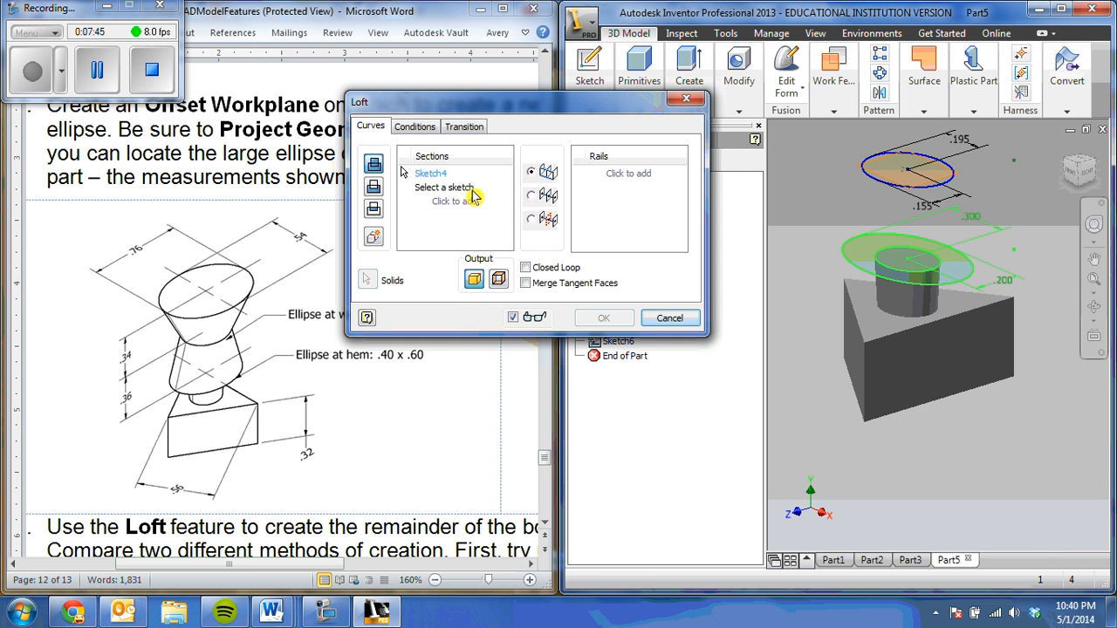
click(889, 188)
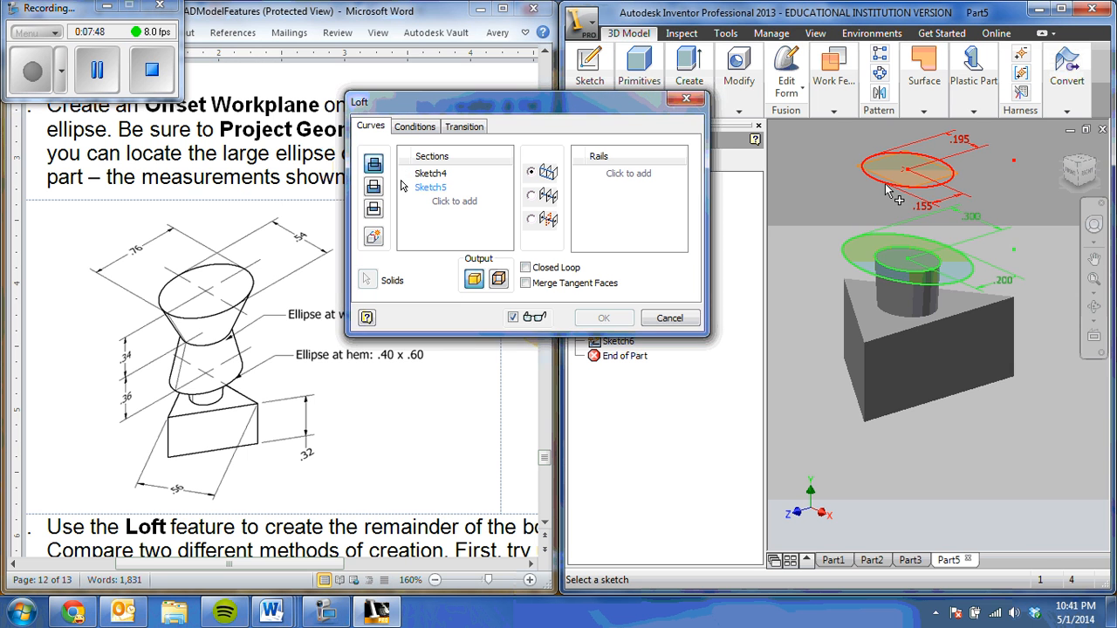
scroll(859, 150, down, 3)
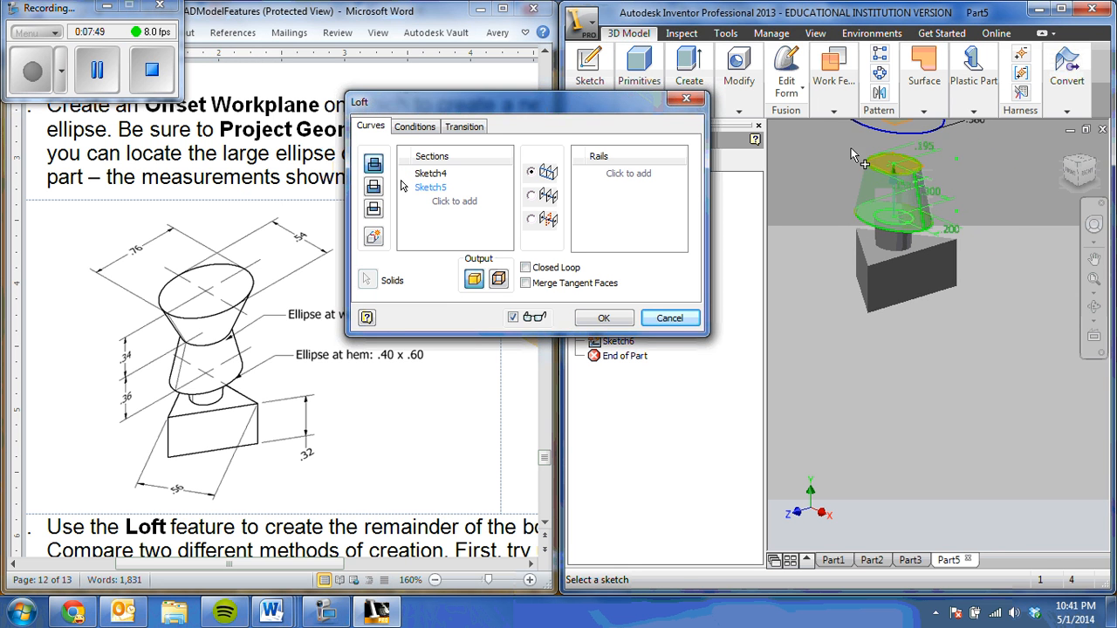
click(454, 200)
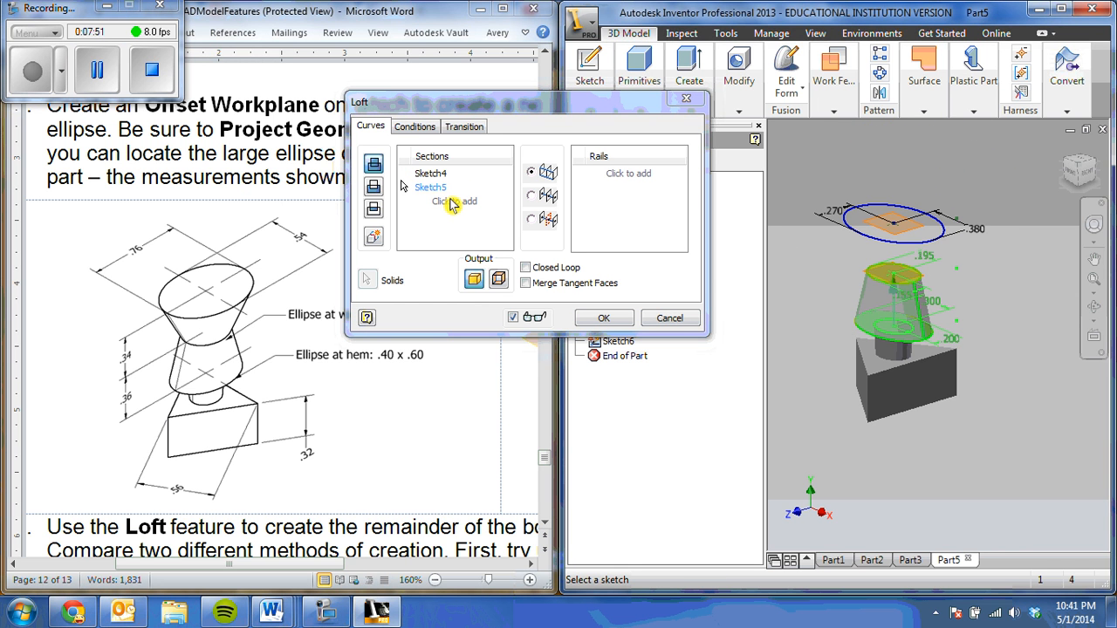
click(882, 241)
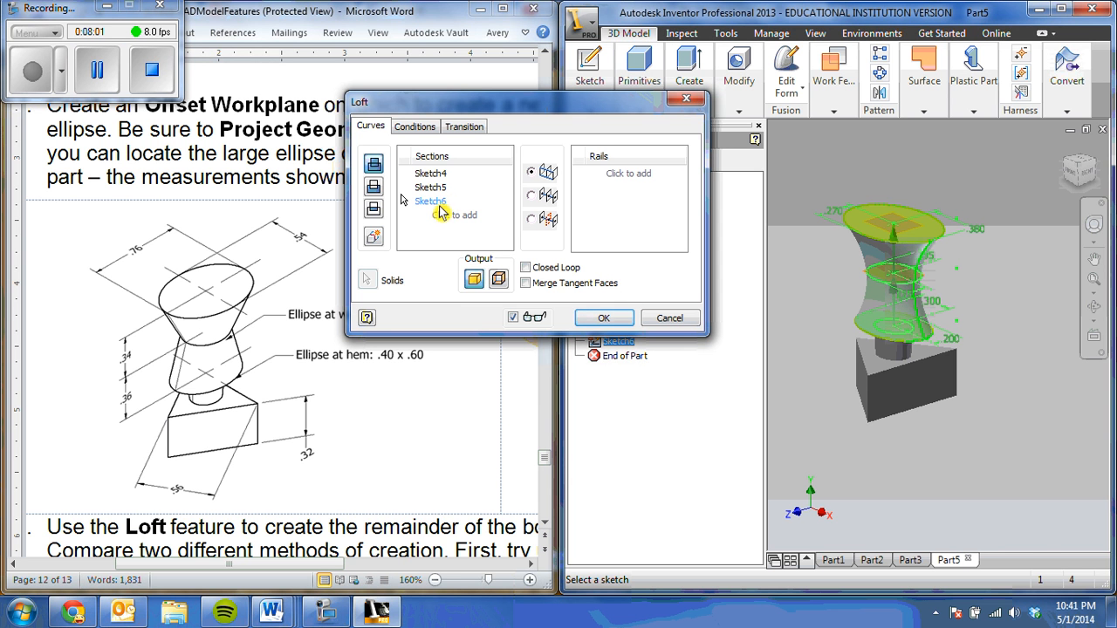
click(670, 318)
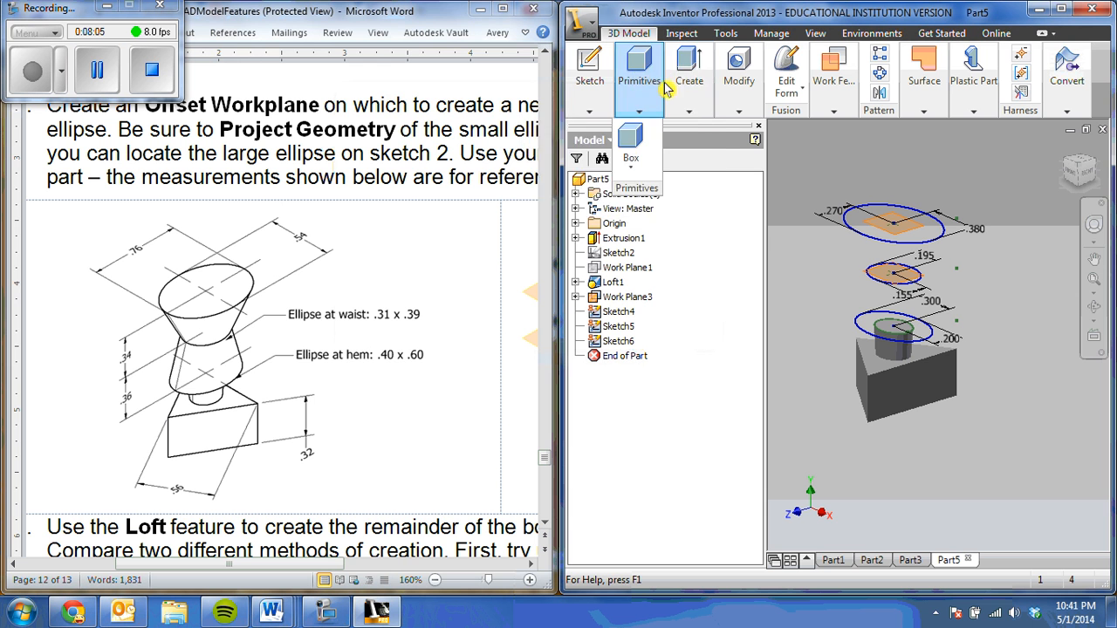
Loft a solid between the hem ellipse and the waist ellipse to form the lower body.
mouse_move(693, 90)
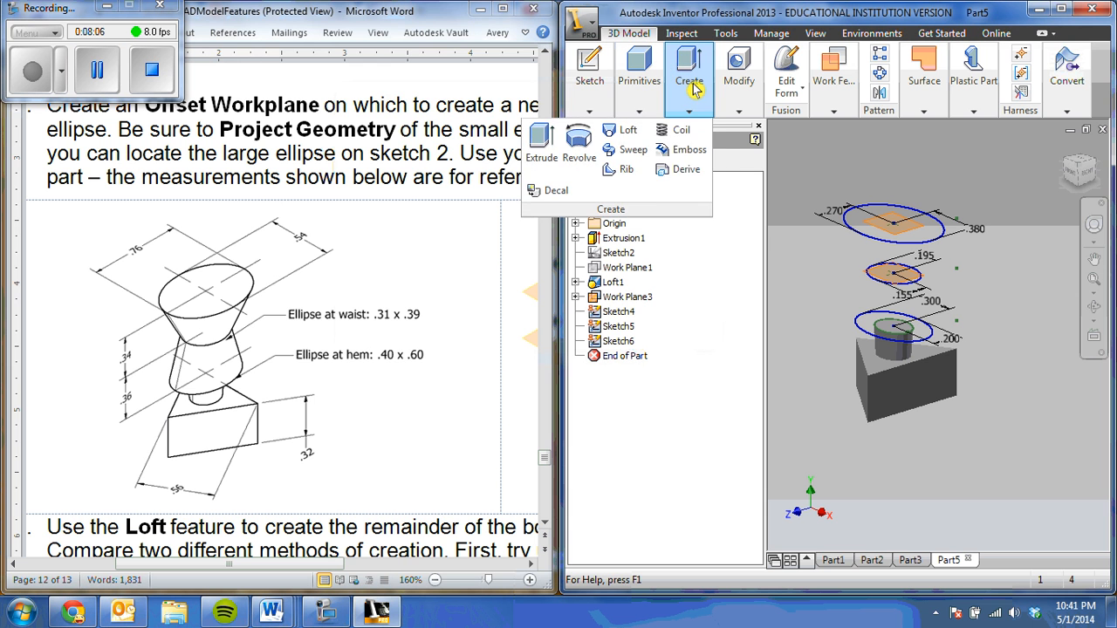
click(621, 131)
click(866, 321)
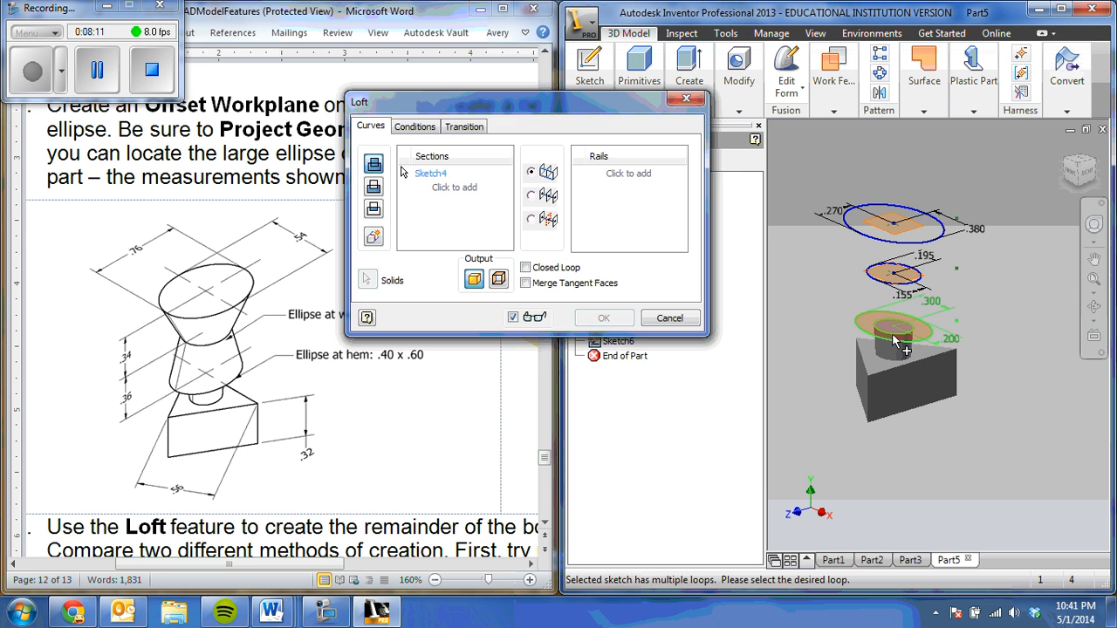
click(465, 187)
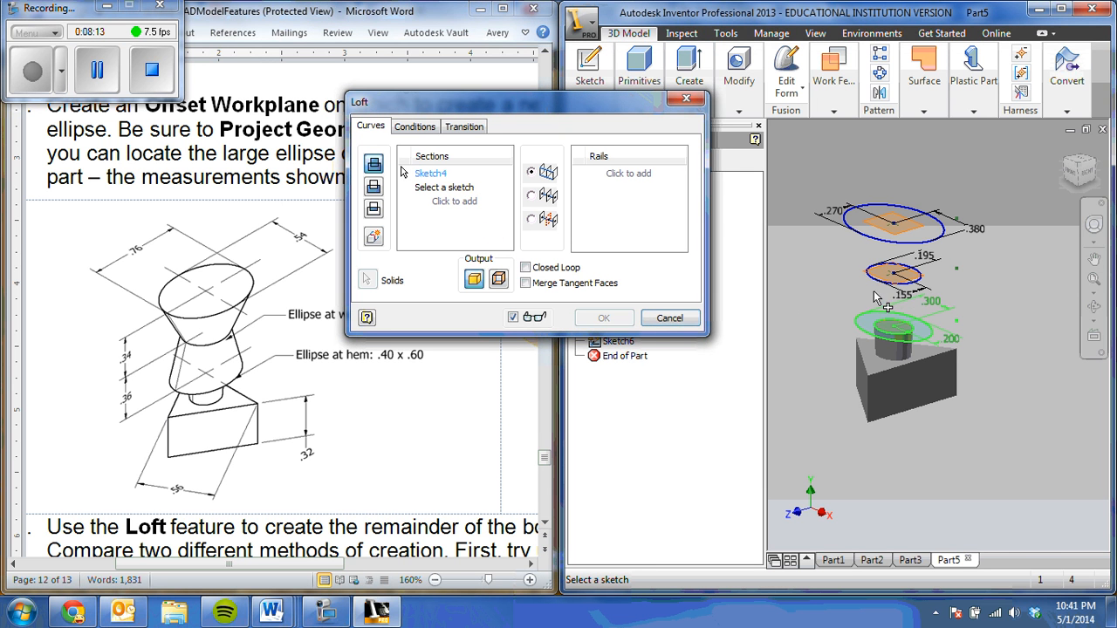
click(916, 290)
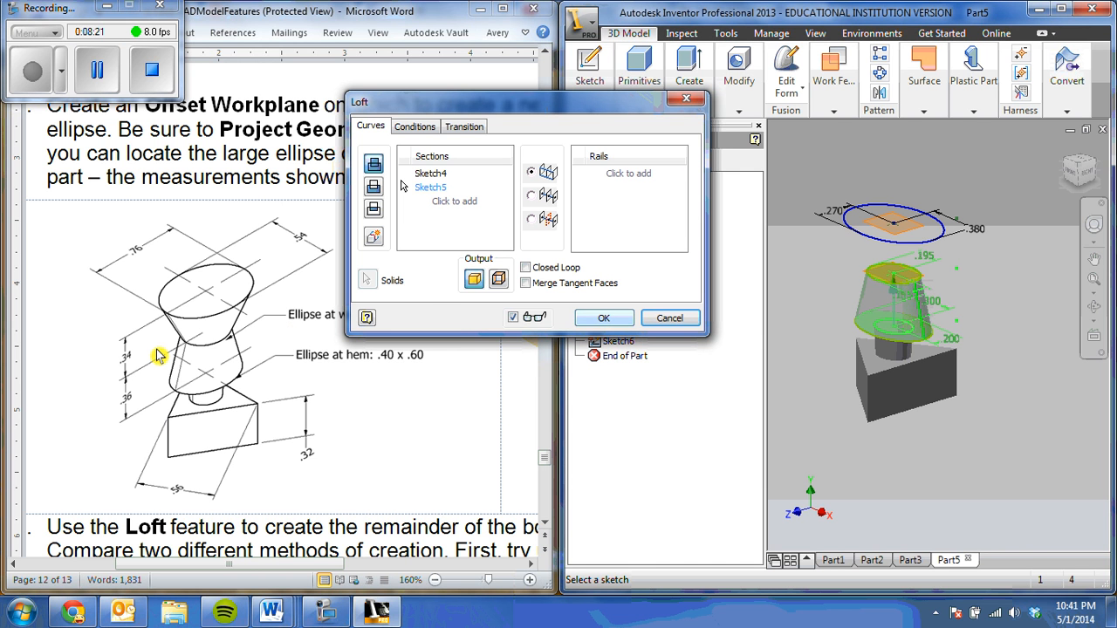
click(603, 319)
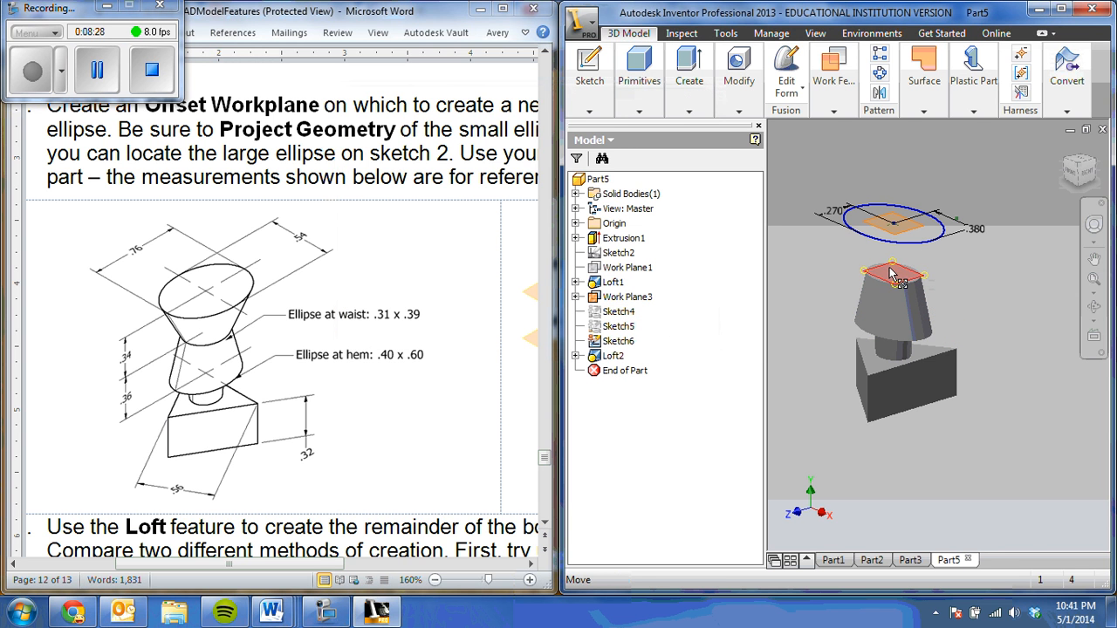
Loft a solid from the top ellipse to the upper edge of the lower body at the waist.
click(639, 75)
click(739, 111)
click(688, 111)
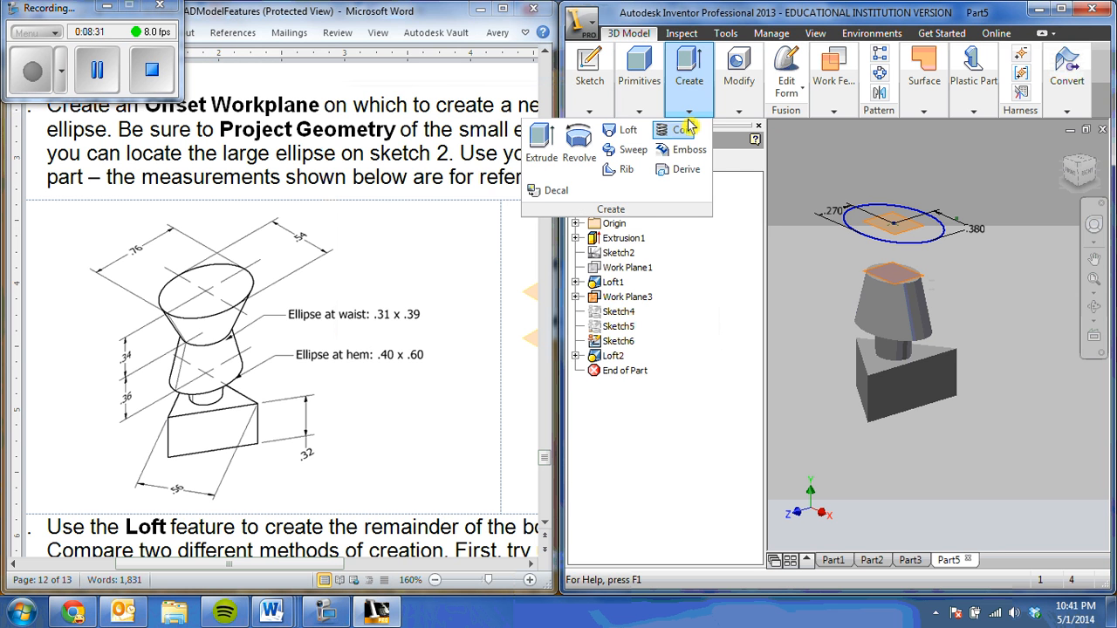
click(625, 130)
click(869, 236)
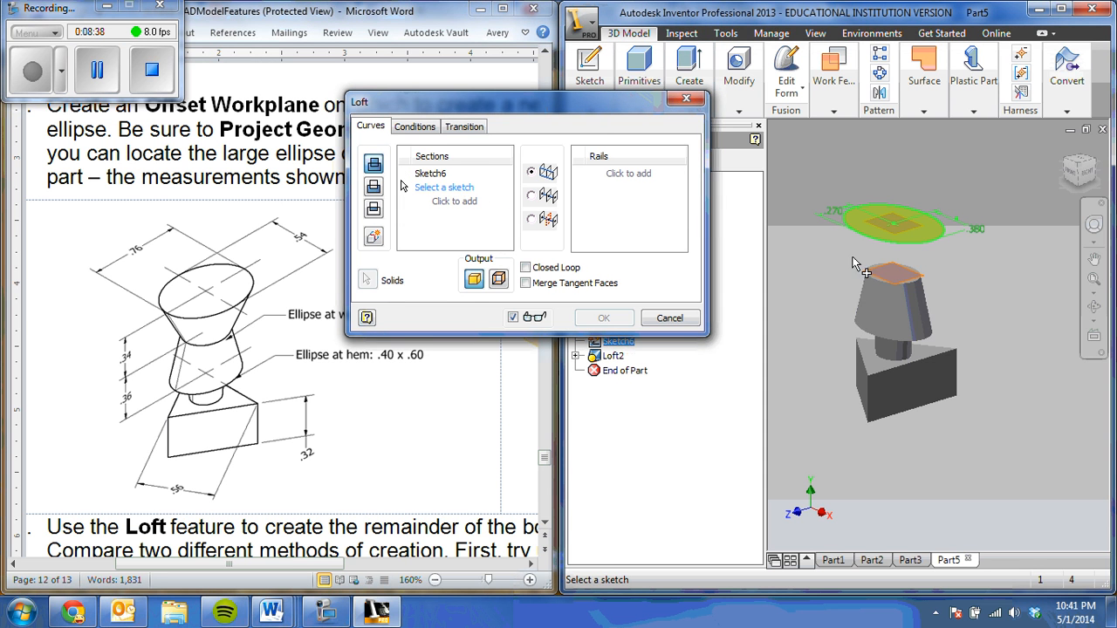
click(876, 278)
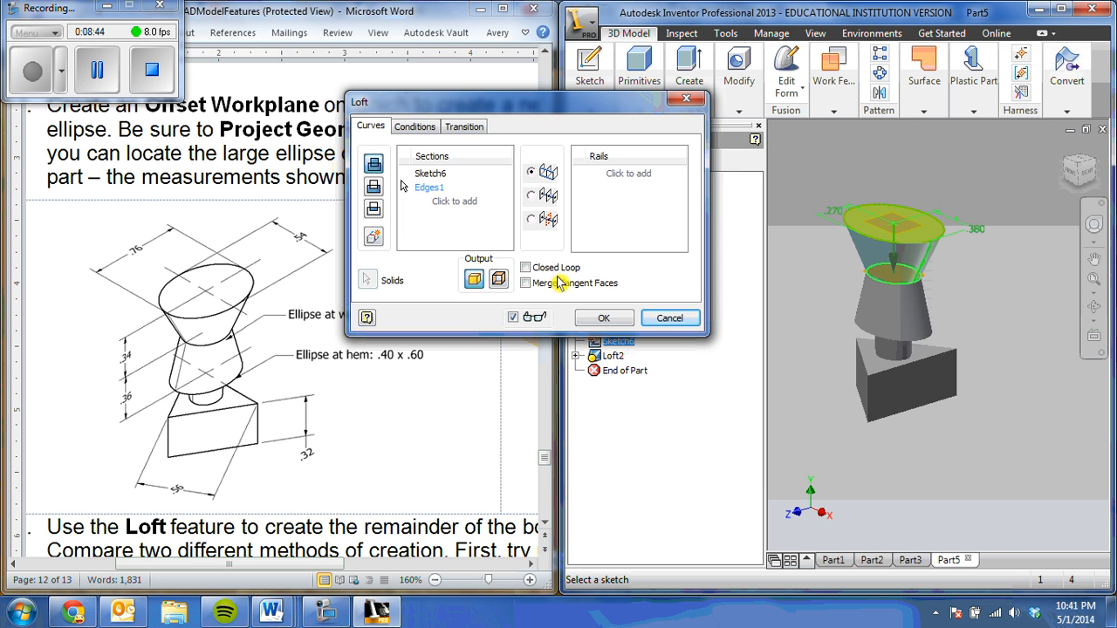
click(604, 318)
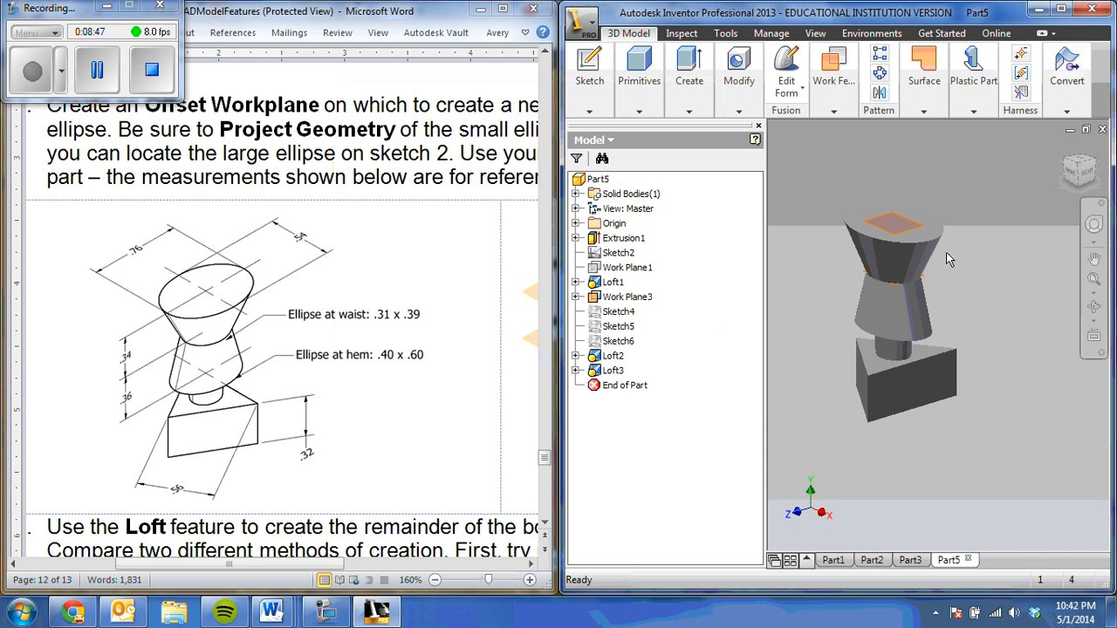
Turn off the visibility of the work planes at the top ellipse and at the waist, Work Plane3 and Work Plane2.
right_click(608, 297)
click(644, 429)
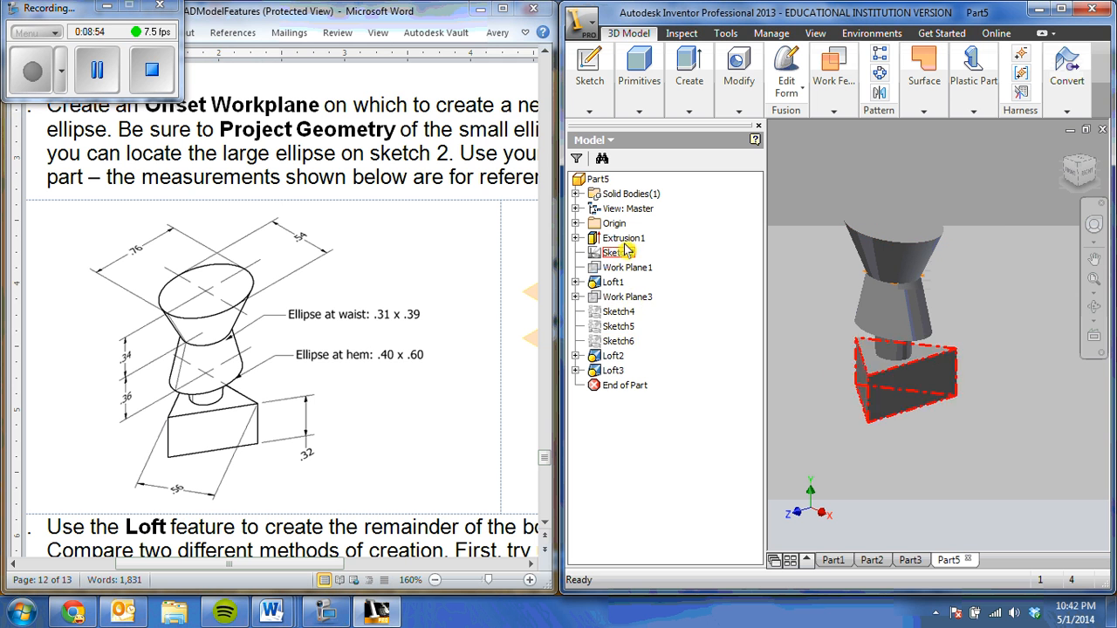
click(575, 281)
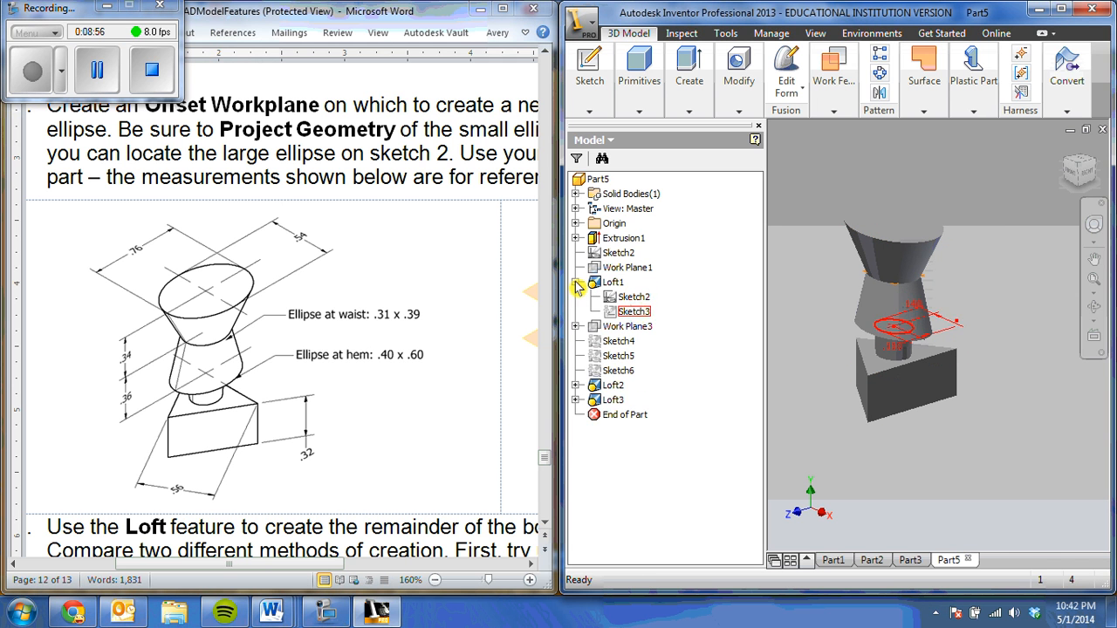
click(575, 282)
click(575, 355)
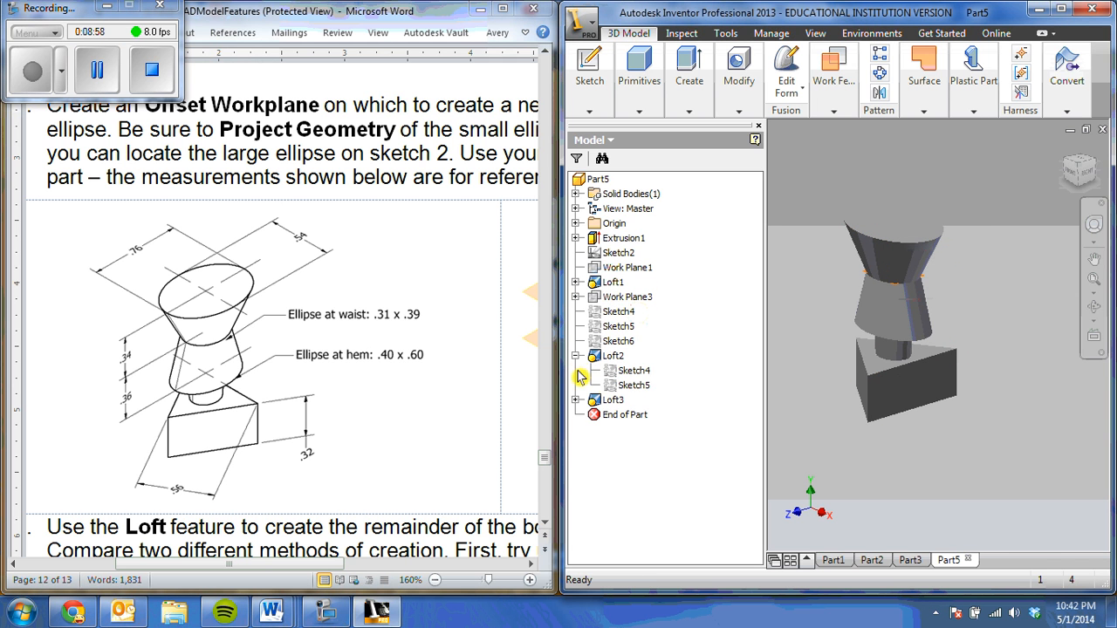
click(575, 355)
click(575, 370)
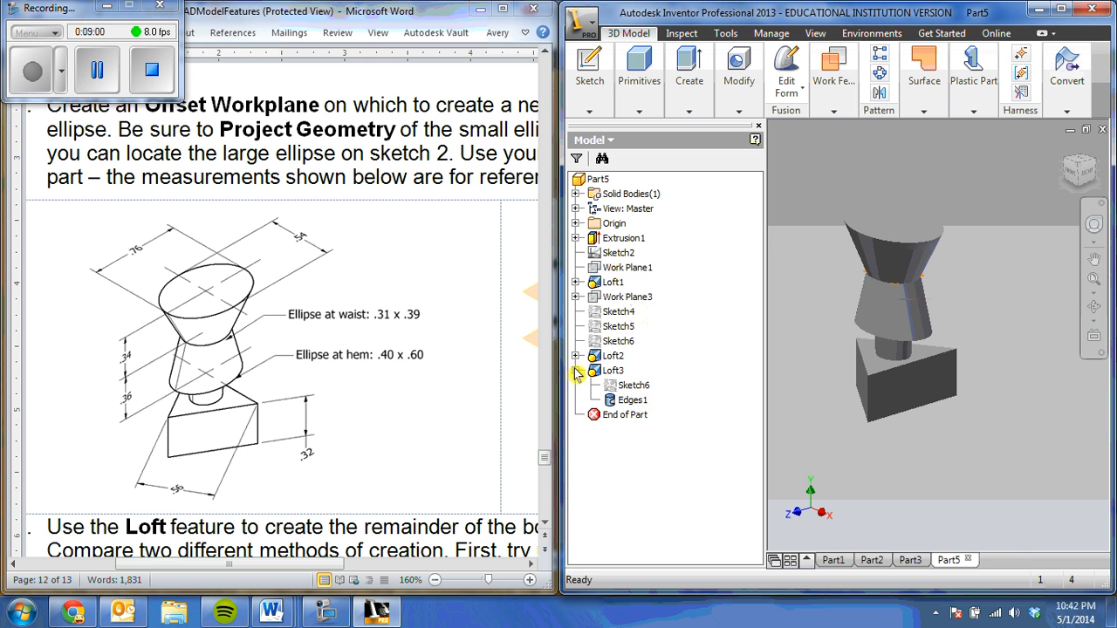
click(575, 370)
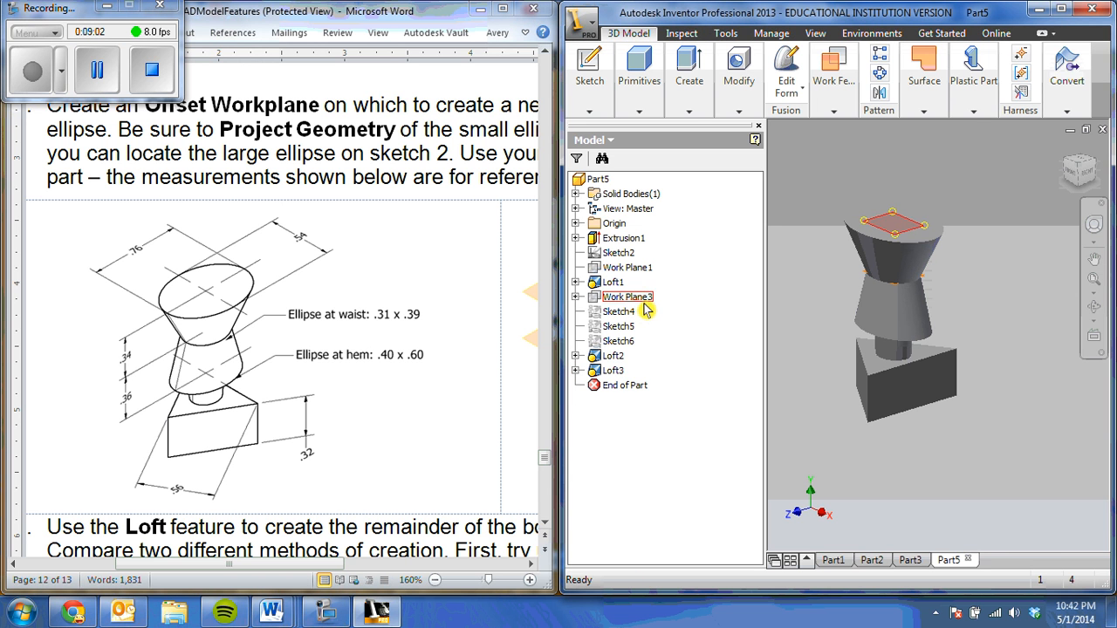
click(575, 296)
click(629, 315)
right_click(630, 320)
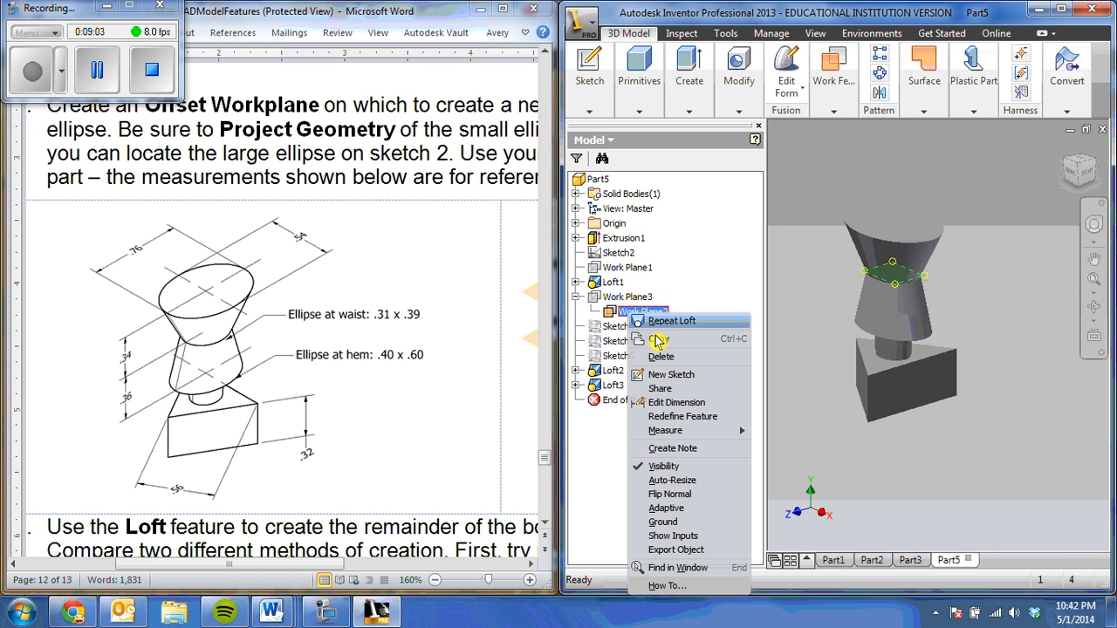
click(661, 461)
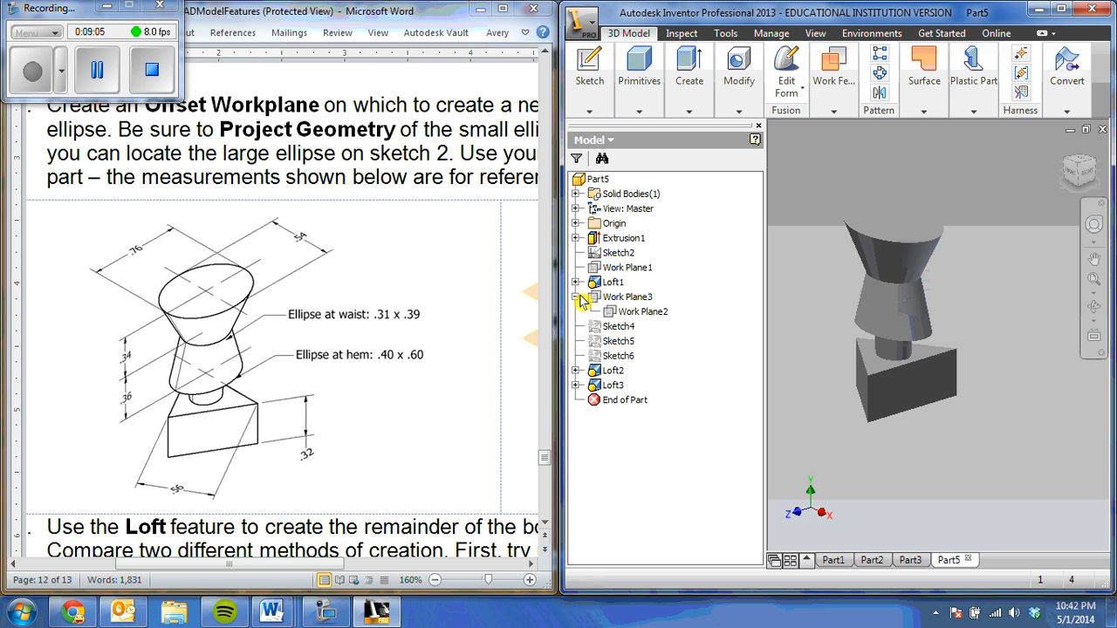
click(575, 297)
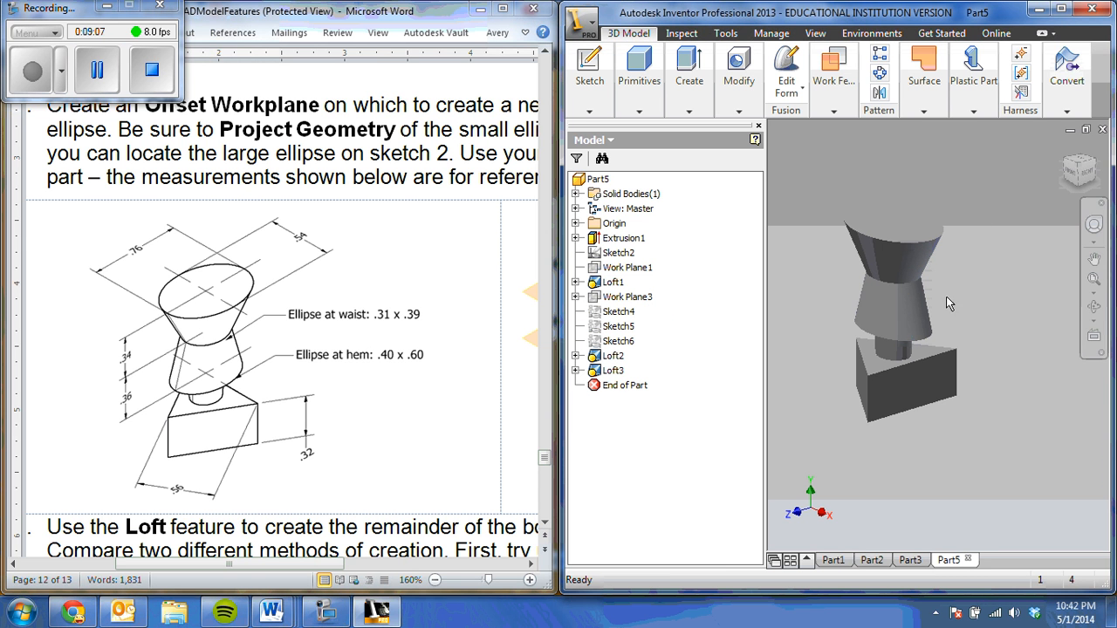
In the Word exercise document, check the remaining loft and head instructions, zoom out to 80%, and find the male figure's head method on page 8.
drag(545, 459, 544, 479)
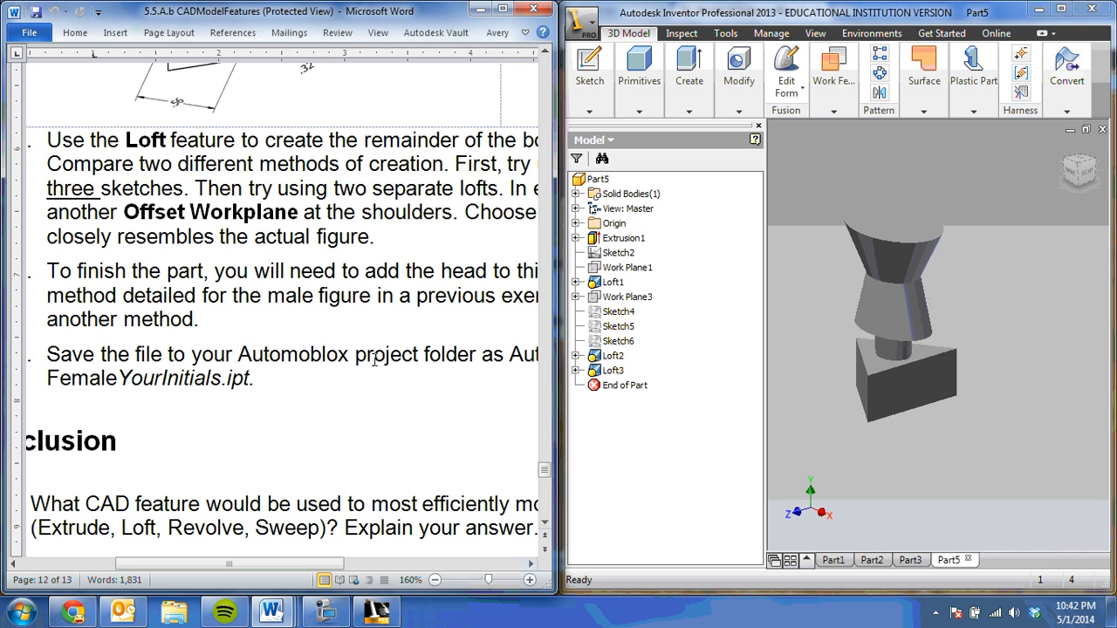
click(435, 579)
click(435, 579)
click(434, 580)
click(435, 579)
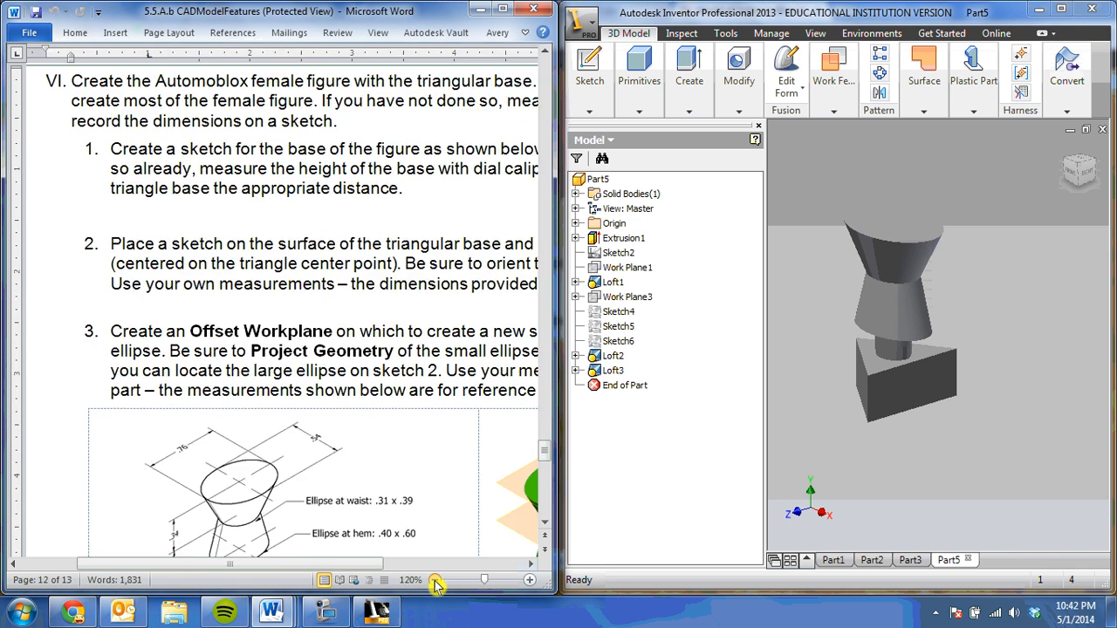
click(434, 579)
click(434, 580)
click(434, 579)
click(435, 579)
drag(544, 453, 536, 347)
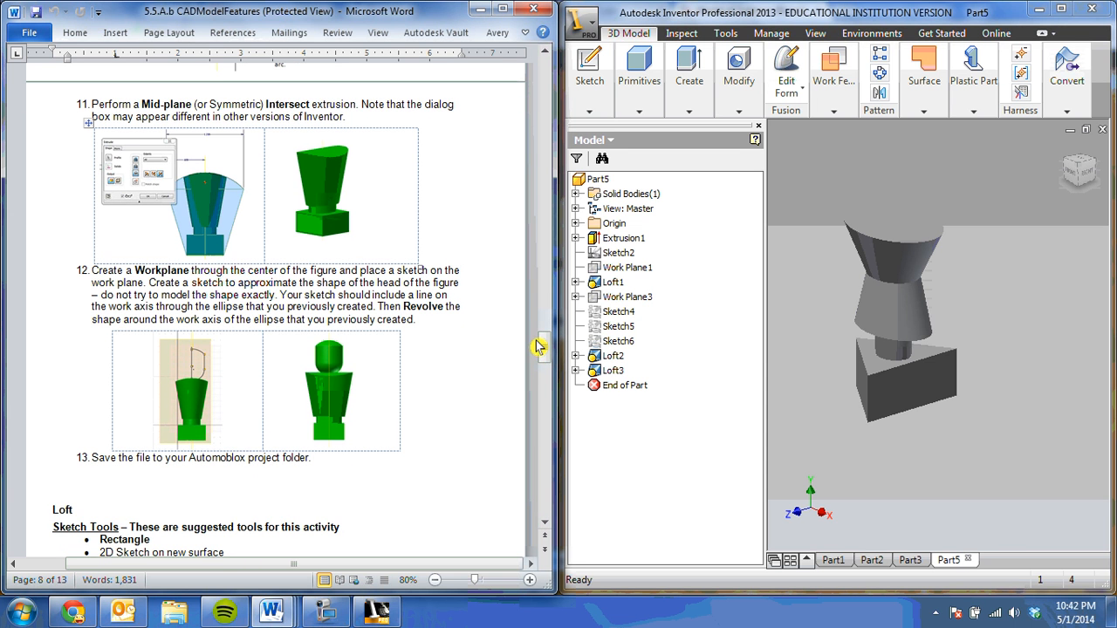